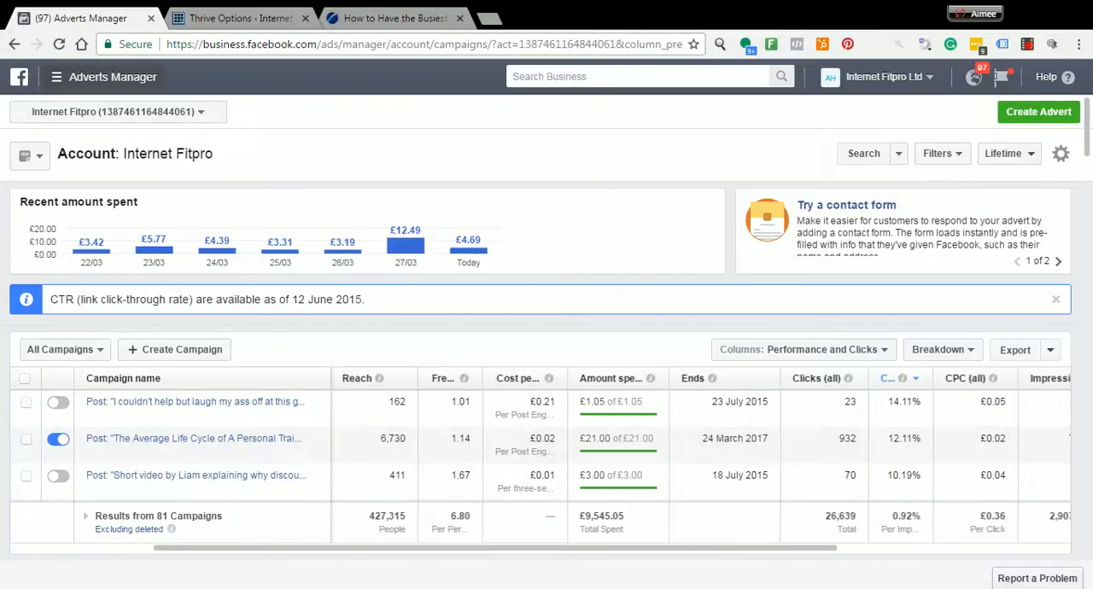
# Open the account's Pixels page and start the pixel setup with the option to copy and paste the code
pyautogui.click(57, 77)
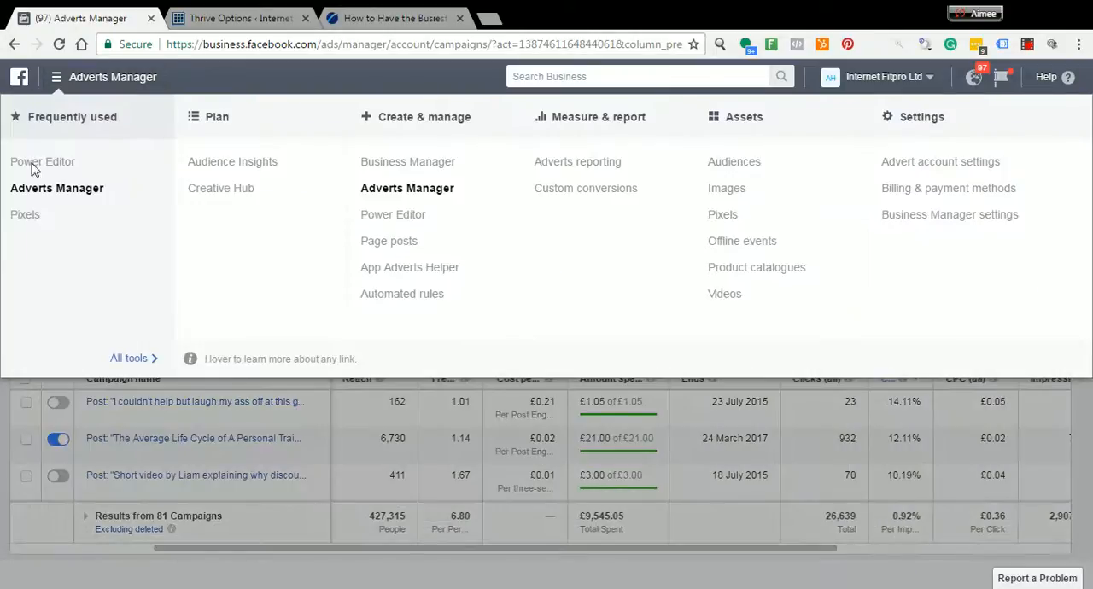
pyautogui.click(22, 217)
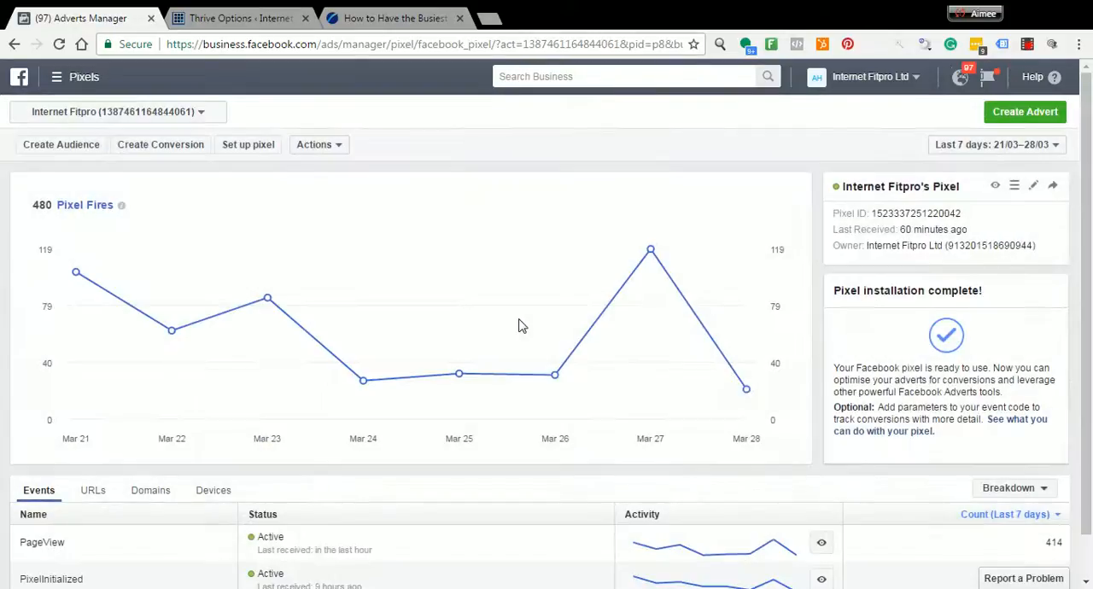
pyautogui.click(250, 145)
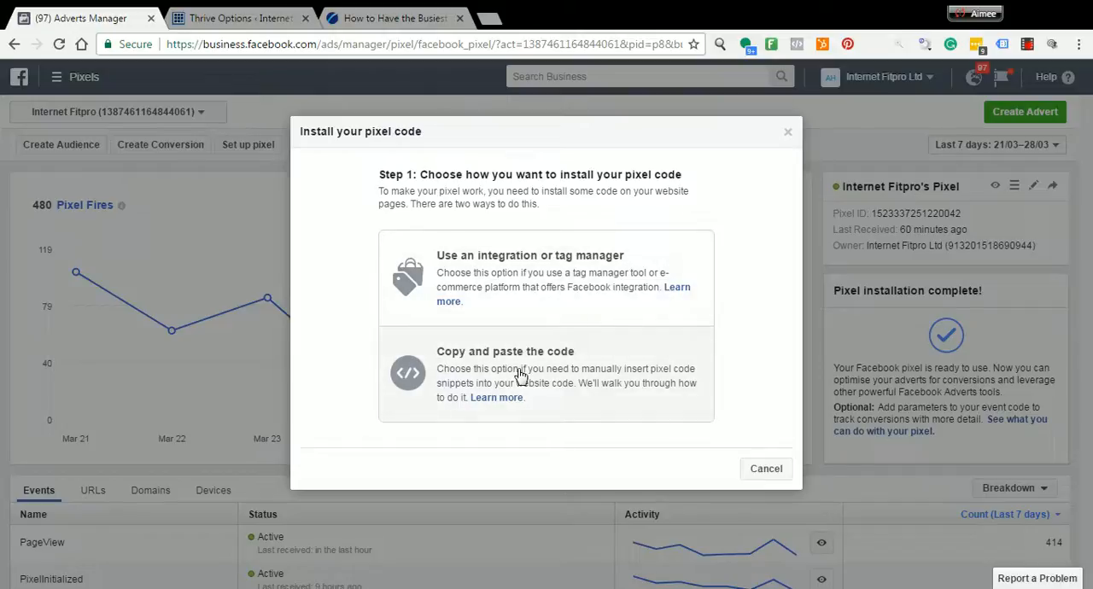
pyautogui.click(524, 411)
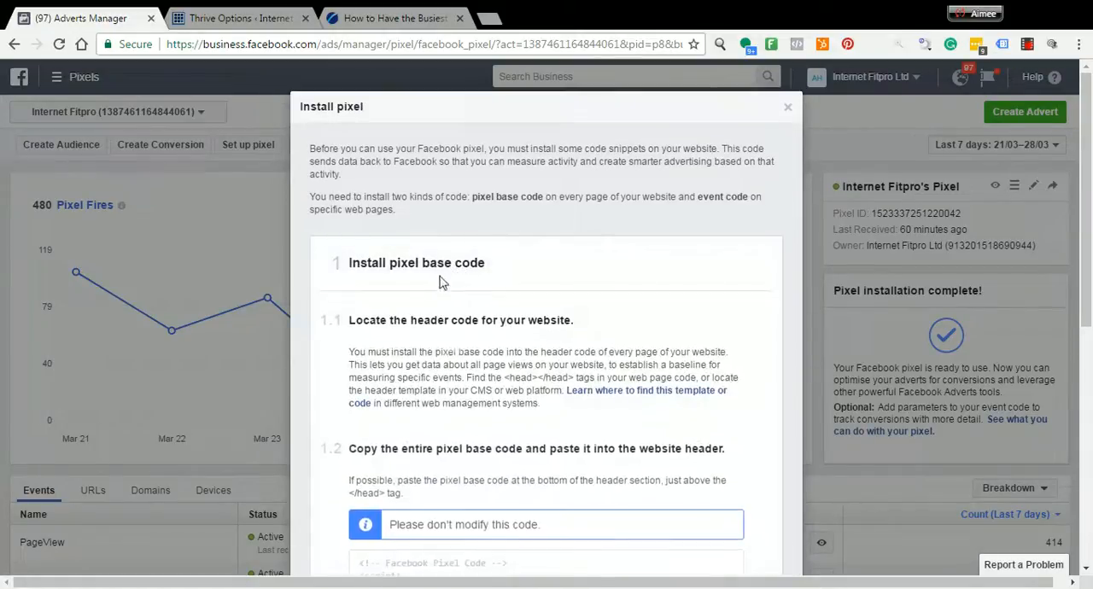
# Copy the entire Facebook pixel base code from the installation instructions to the clipboard
pyautogui.scroll(-1, 494, 340)
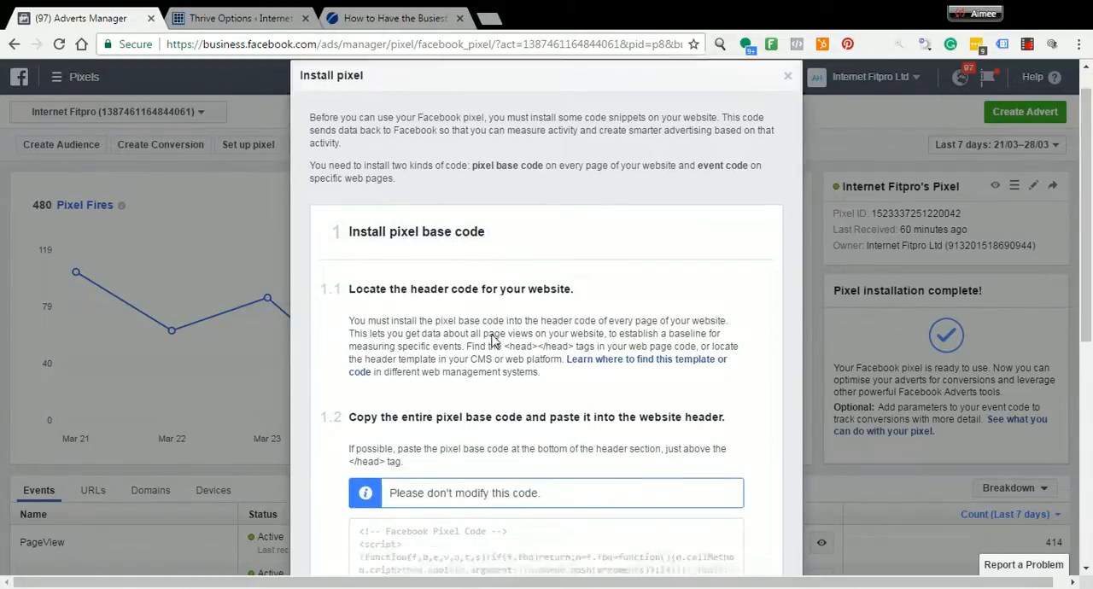
pyautogui.scroll(-1, 494, 340)
pyautogui.scroll(-3, 493, 340)
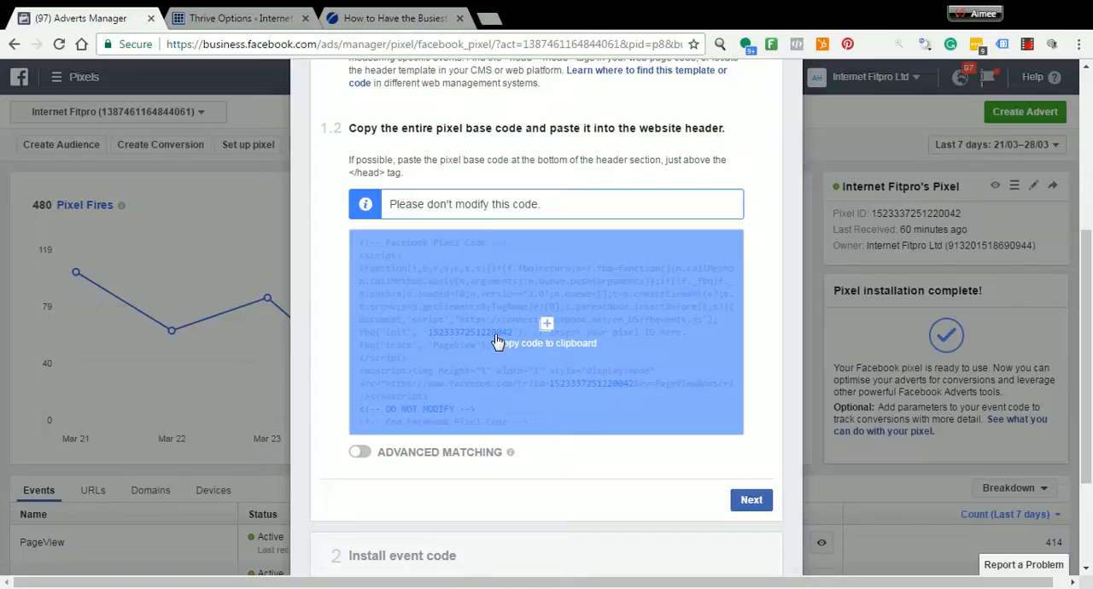
pyautogui.click(498, 342)
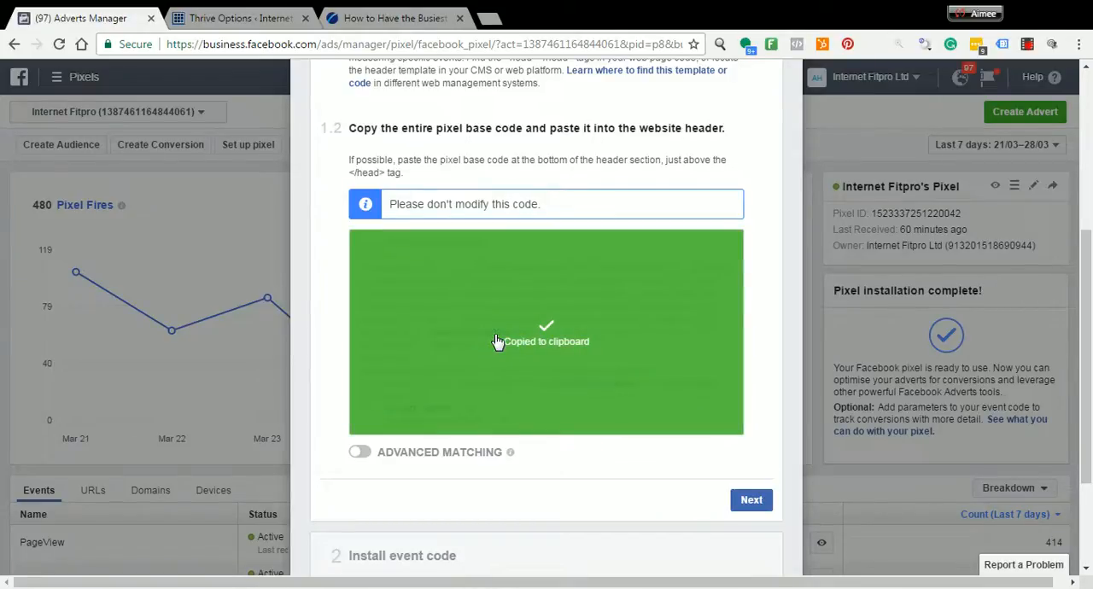
# Check the pixel code in the website's Thrive Themes header script and on the published busiest-bootcamp-town post using the pixel-checking browser extension
pyautogui.click(256, 22)
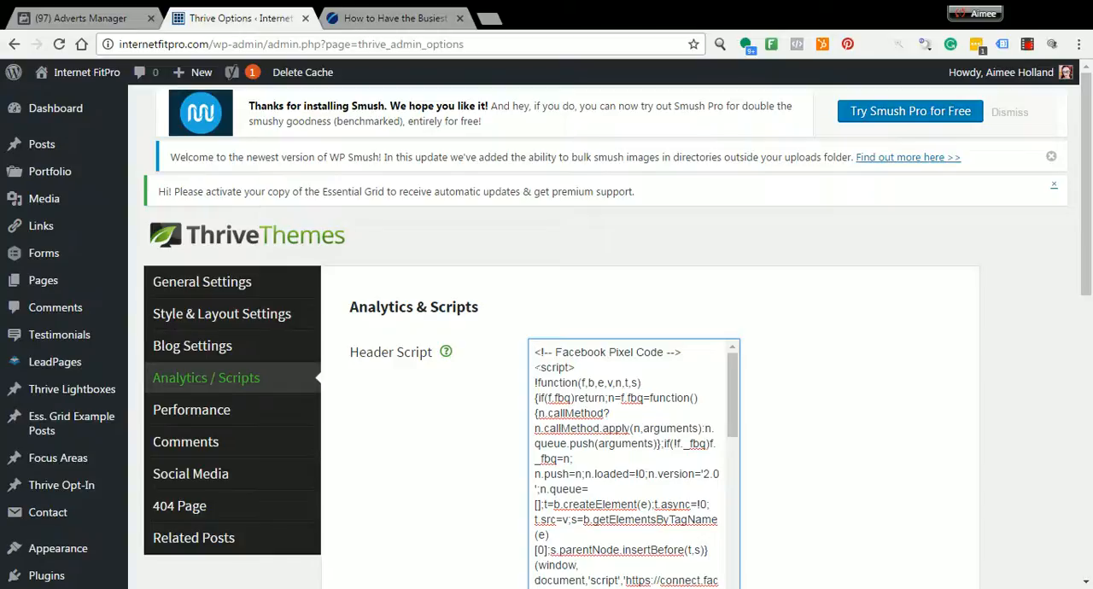
pyautogui.scroll(-5, 632, 461)
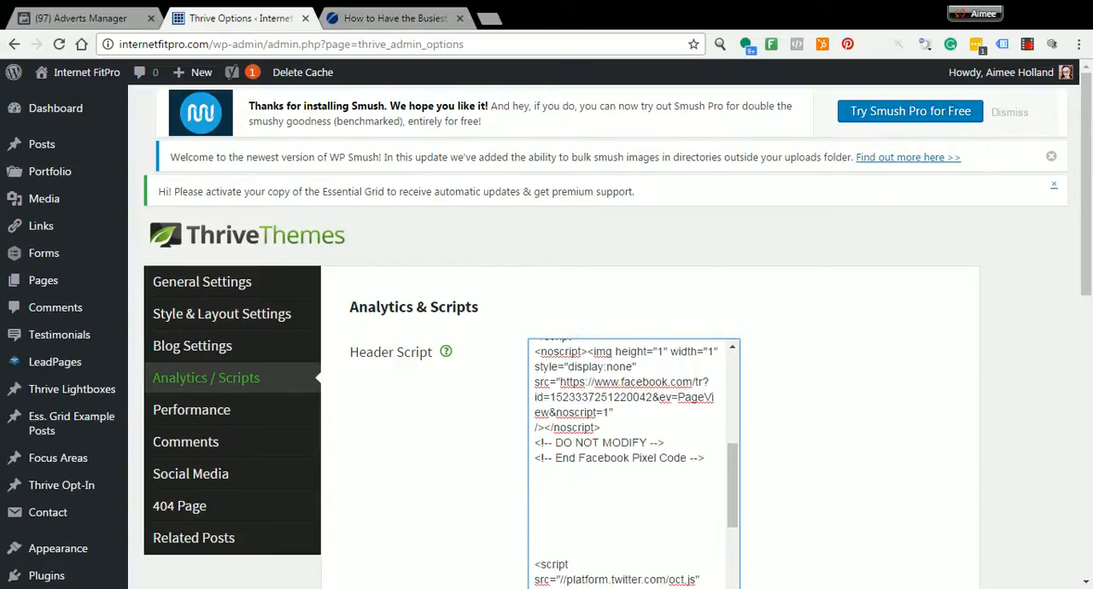
pyautogui.scroll(5, 632, 461)
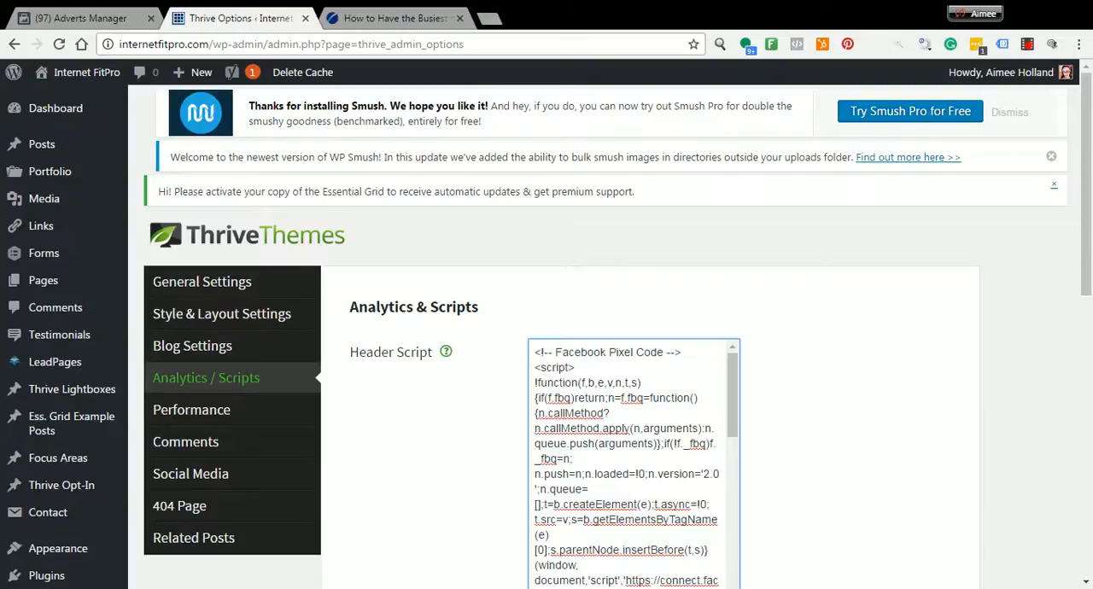
pyautogui.click(403, 20)
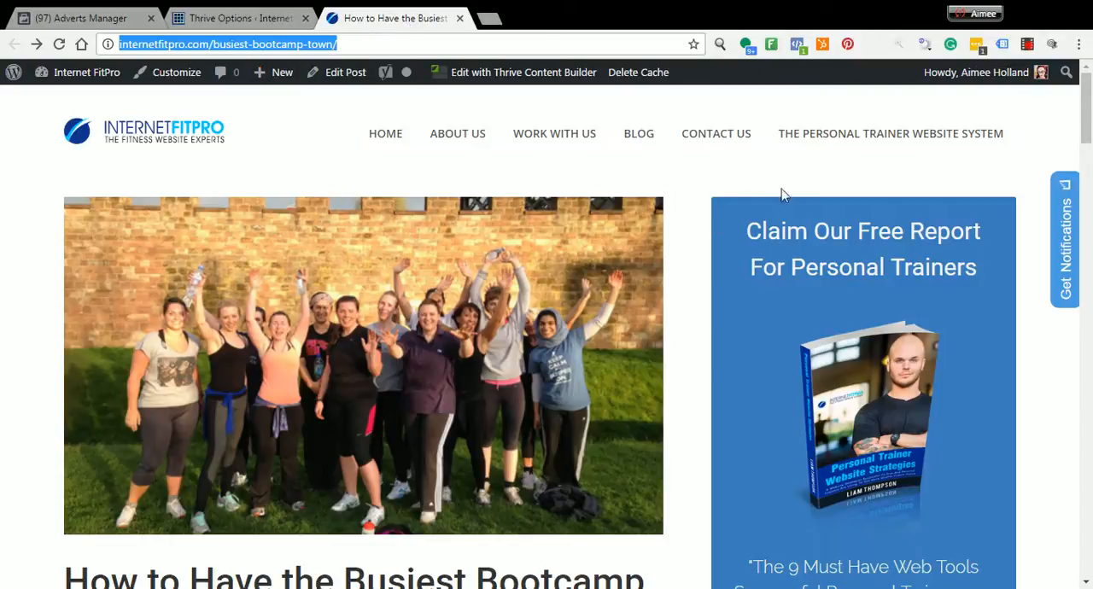
pyautogui.click(796, 47)
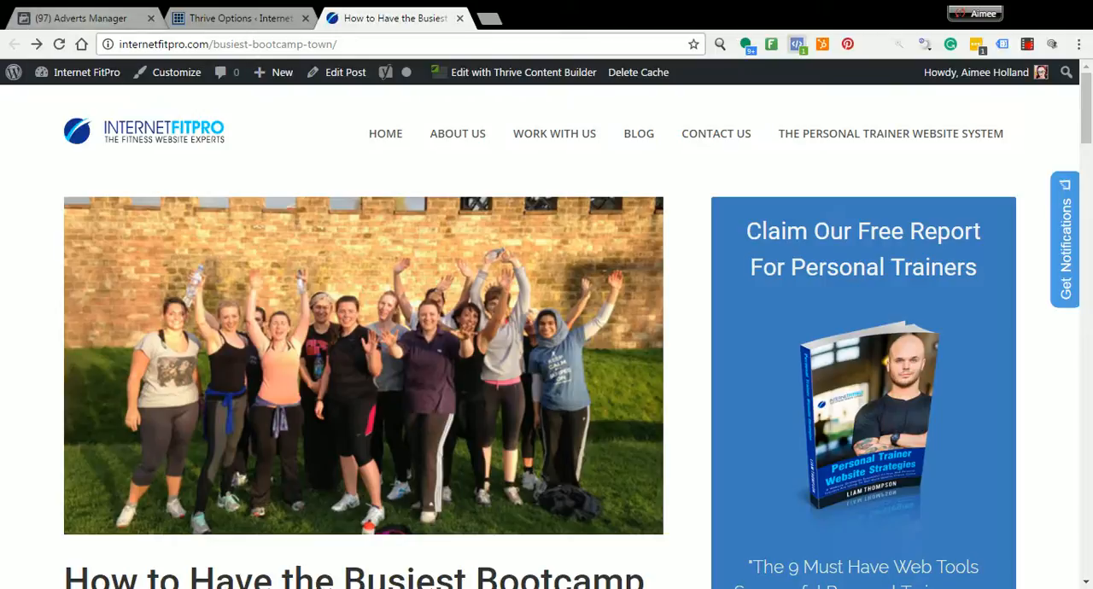
# Return to Facebook, close the pixel installation instructions and go back to the Adverts Manager campaign overview
pyautogui.click(81, 18)
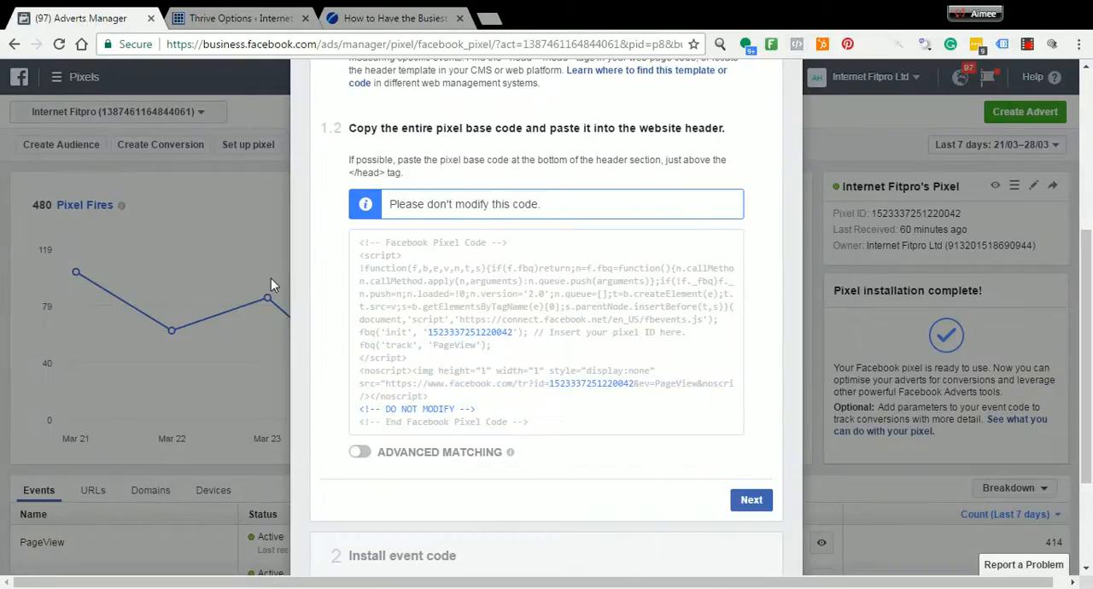
pyautogui.moveTo(535, 336)
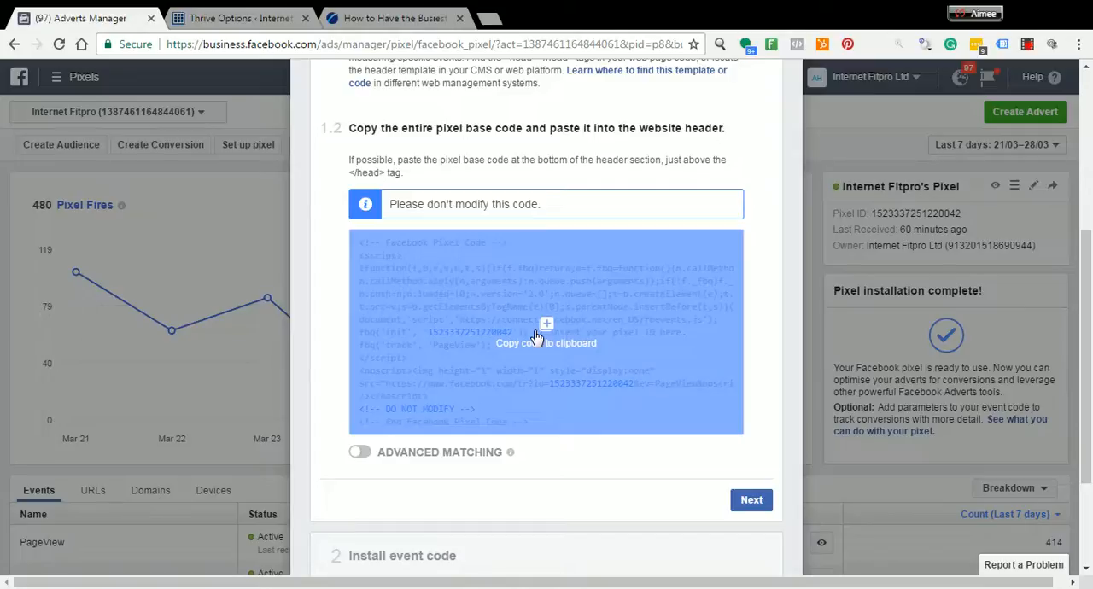
pyautogui.scroll(4, 614, 248)
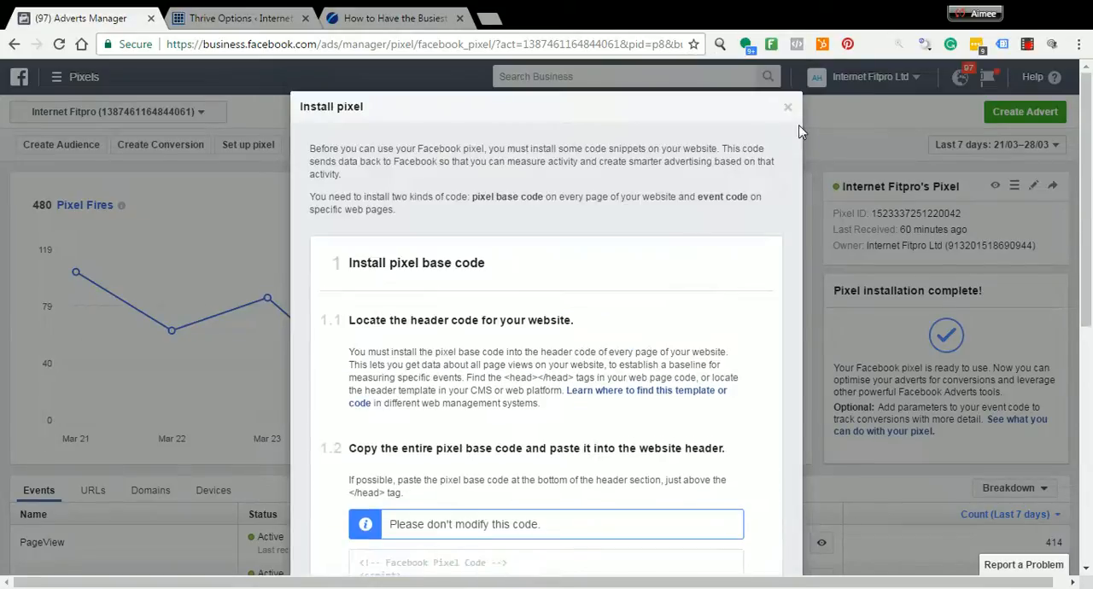
pyautogui.click(787, 107)
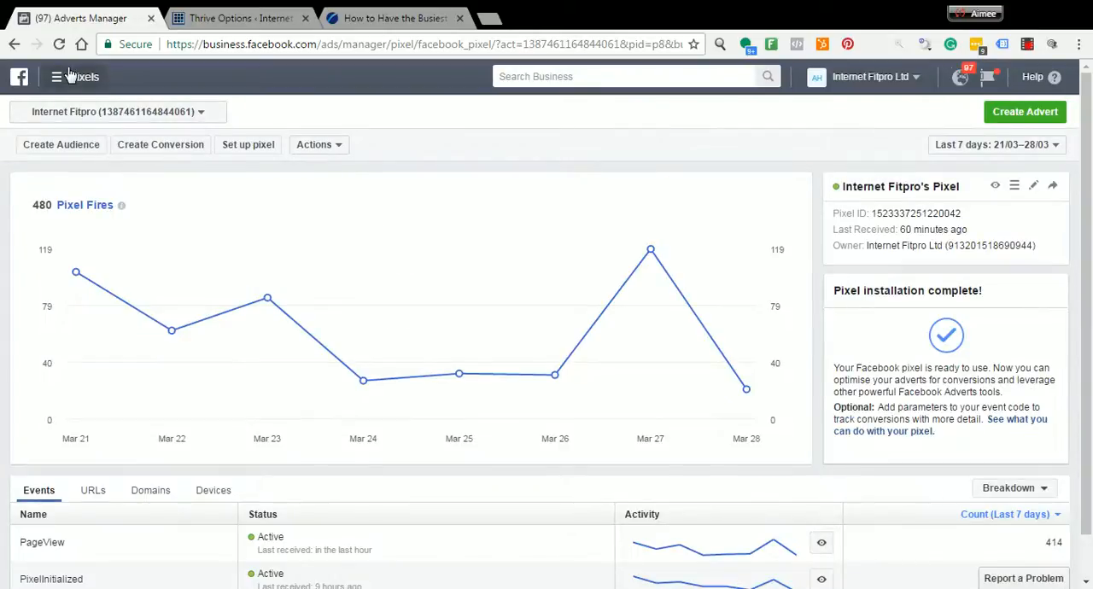
pyautogui.click(70, 76)
pyautogui.click(60, 186)
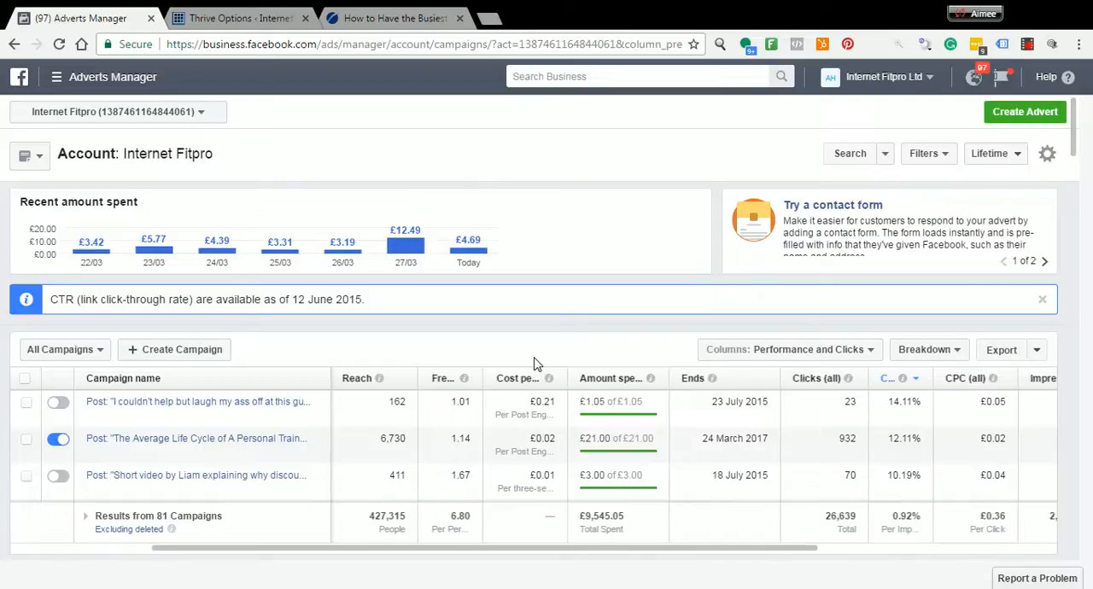
# Create a new advert campaign with the Traffic objective, name it "Traffic Test" and continue to the advert set
pyautogui.click(1010, 117)
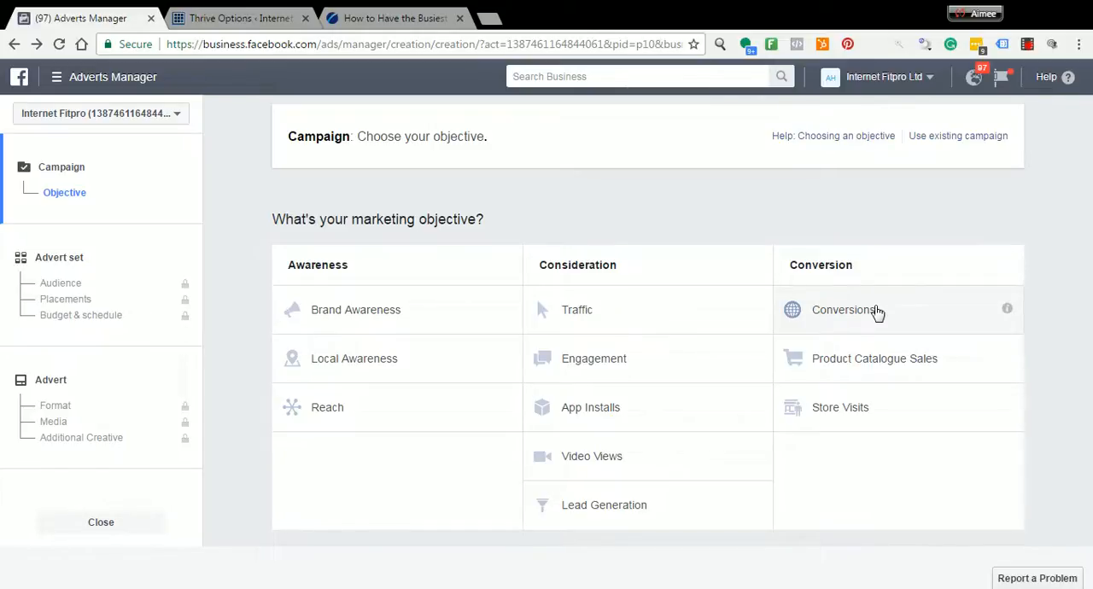
pyautogui.click(577, 310)
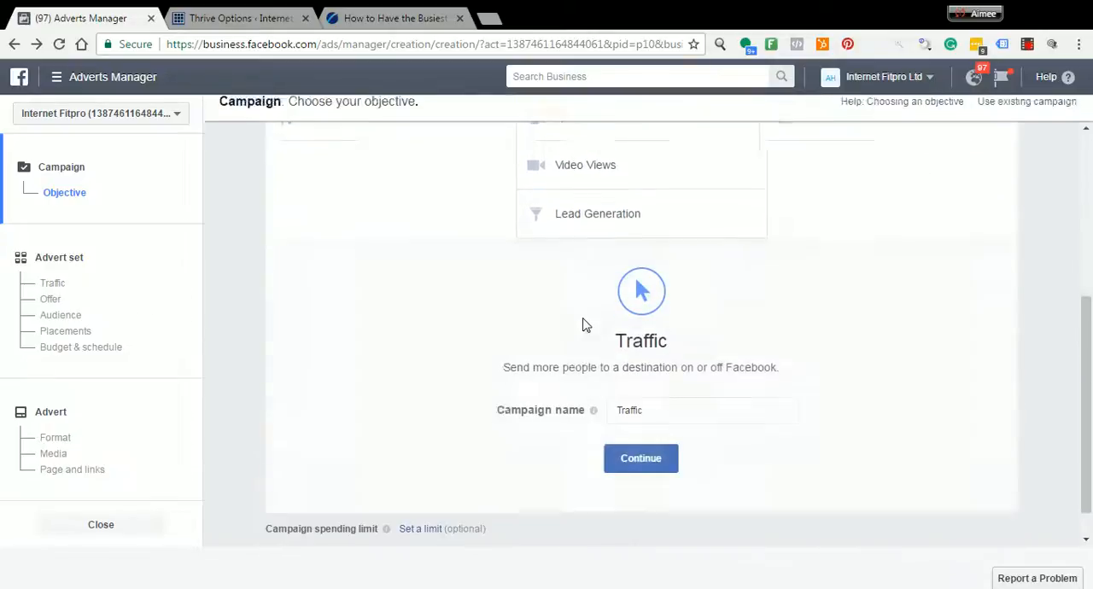
pyautogui.click(658, 377)
pyautogui.write('Test')
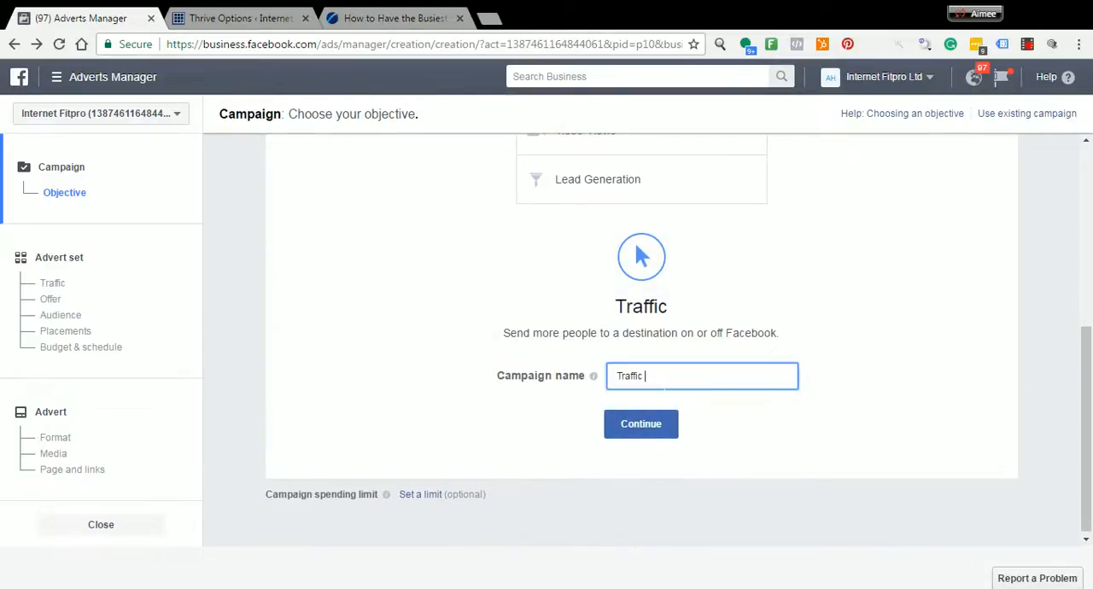
pyautogui.click(641, 424)
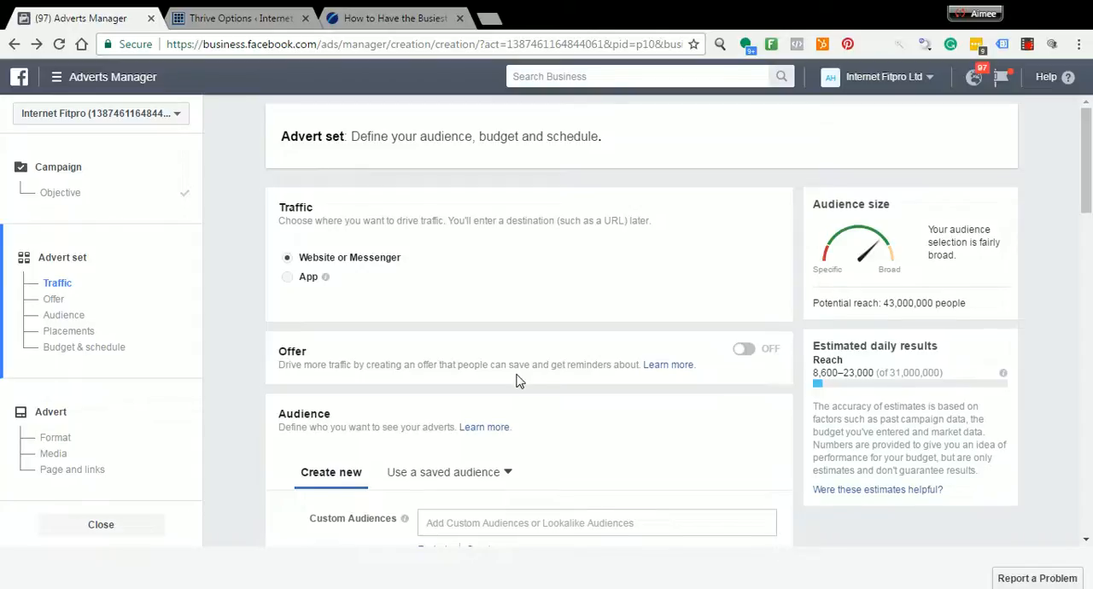
# Set the audience location to the city of Lincoln, Lincolnshire, England, United Kingdom
pyautogui.scroll(-3, 515, 381)
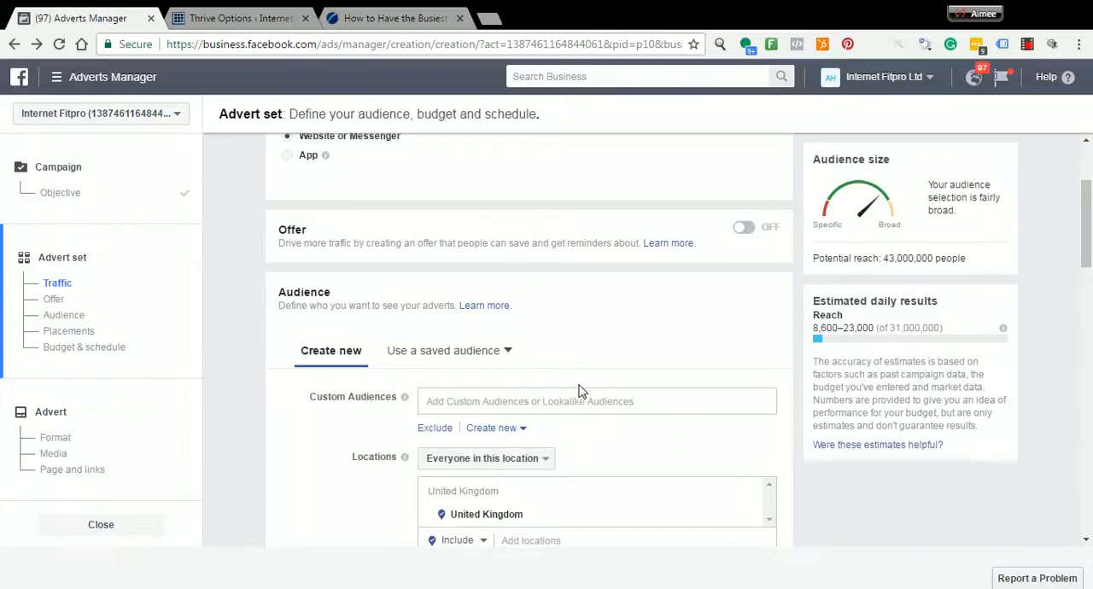
pyautogui.scroll(-1, 579, 390)
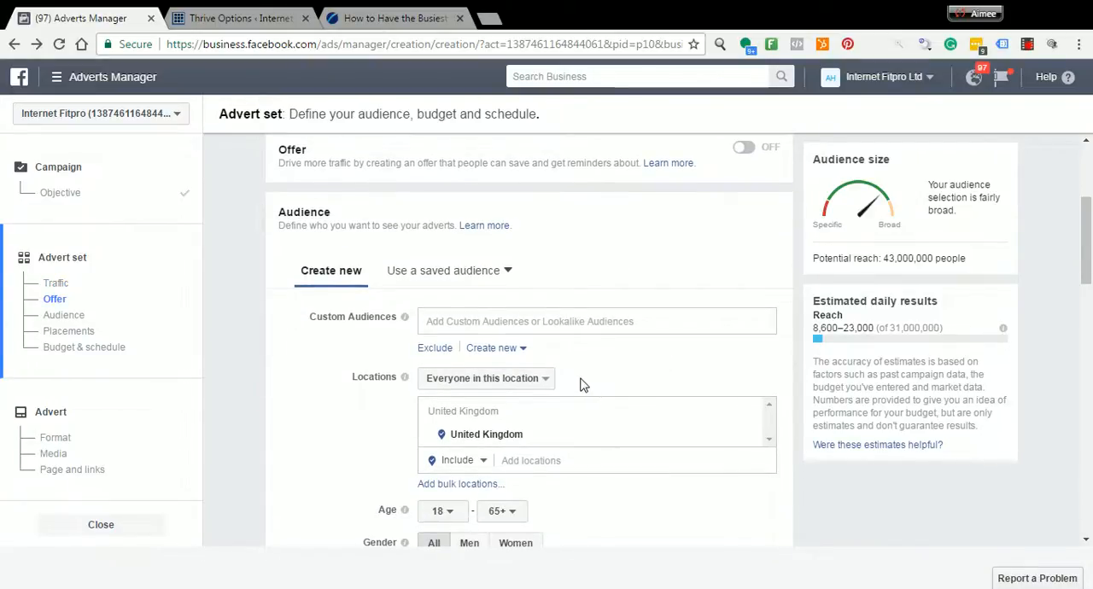
pyautogui.scroll(-1, 586, 380)
pyautogui.scroll(1, 588, 379)
pyautogui.scroll(-1, 655, 366)
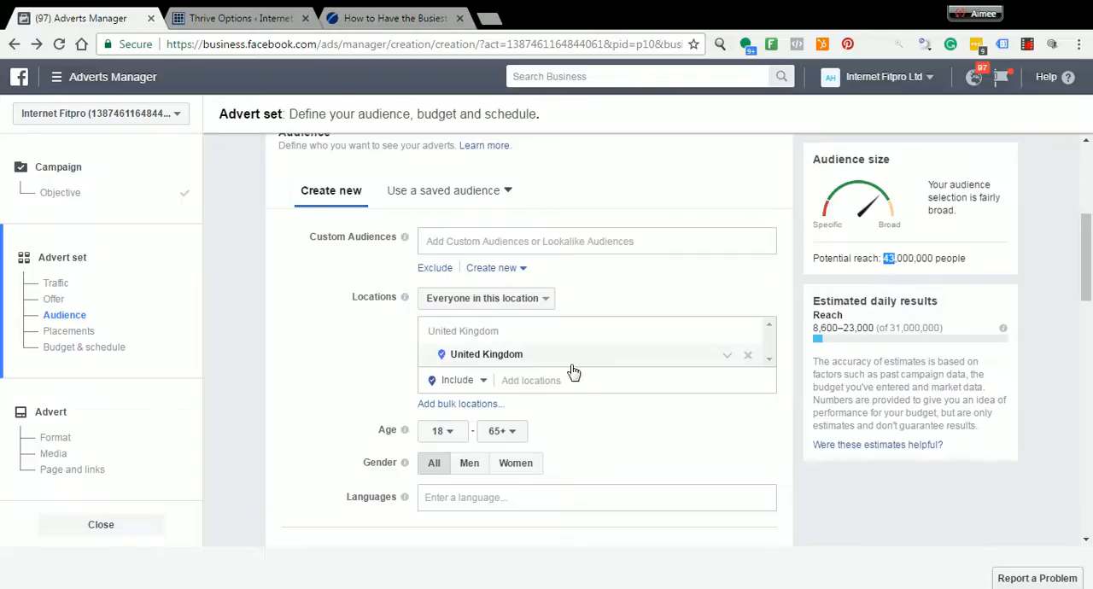
pyautogui.click(575, 431)
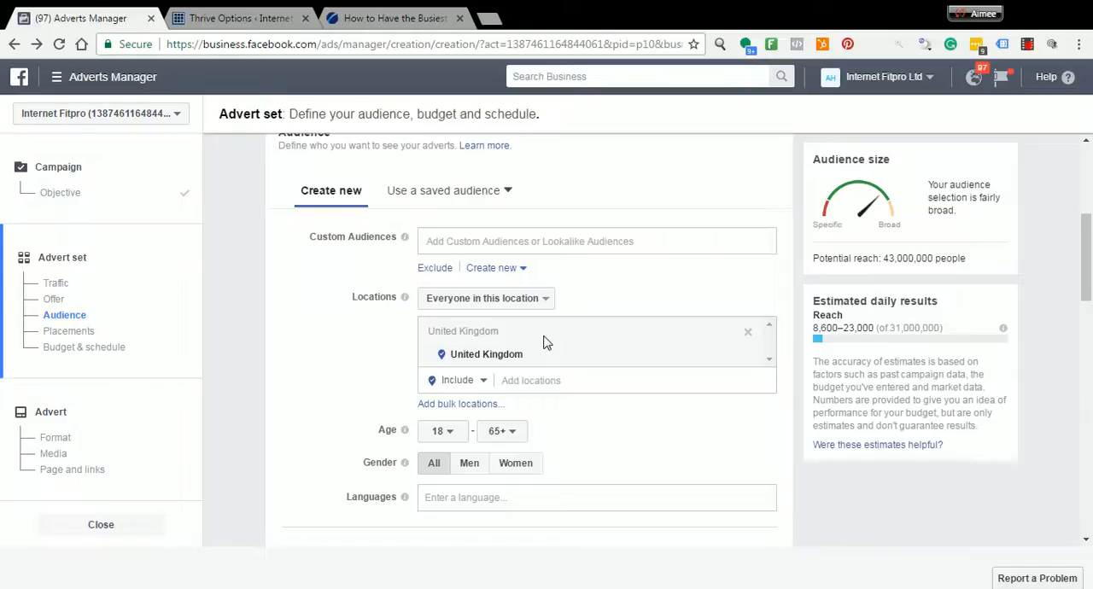
pyautogui.click(568, 380)
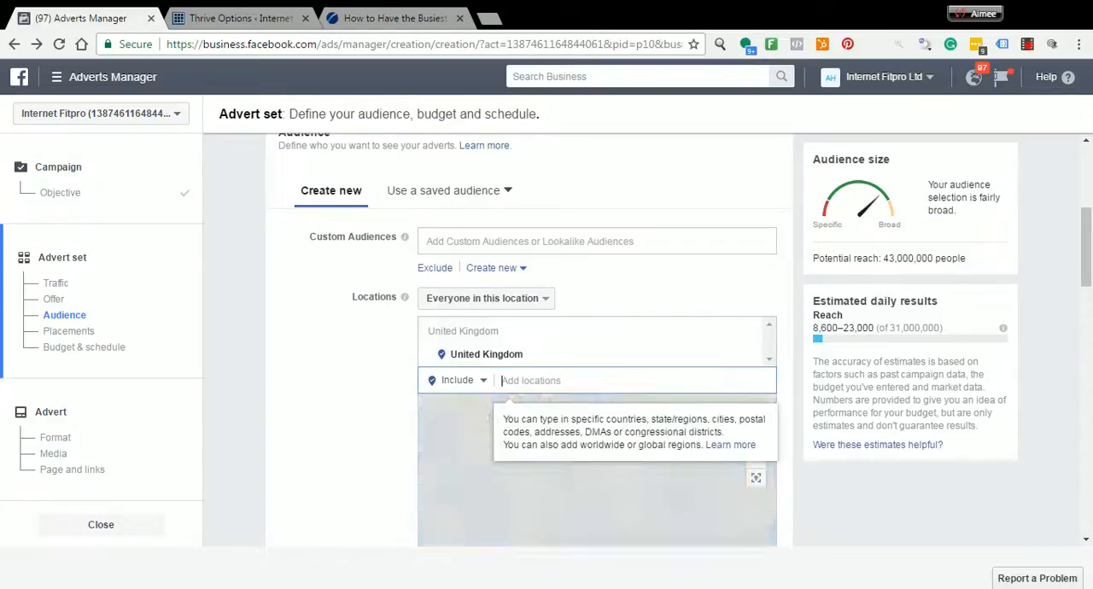
pyautogui.write('Linc')
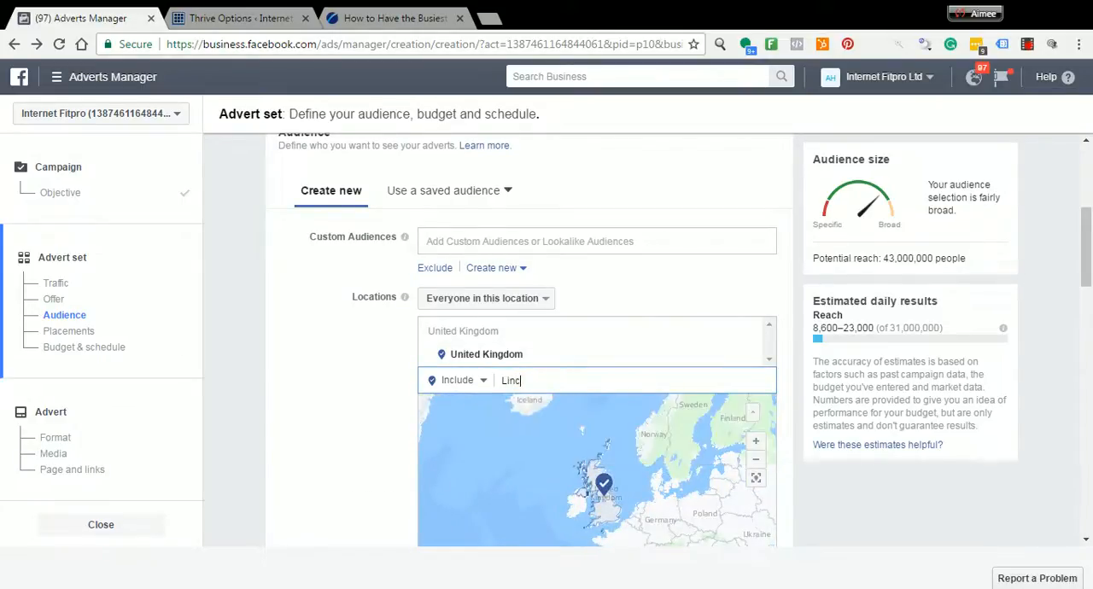
pyautogui.write('oln, Lincoln')
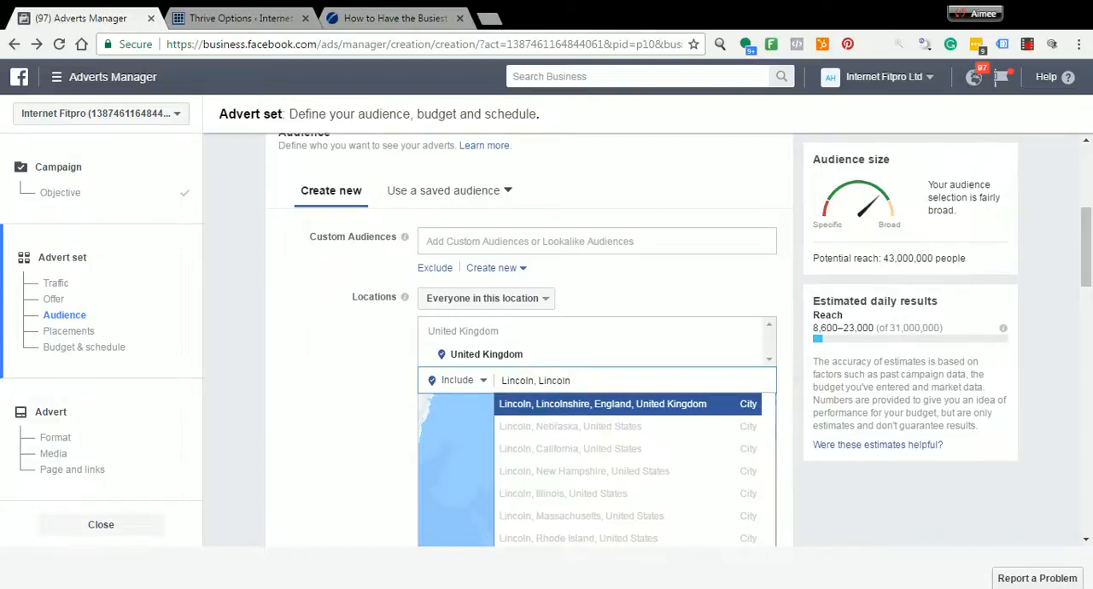
pyautogui.click(559, 404)
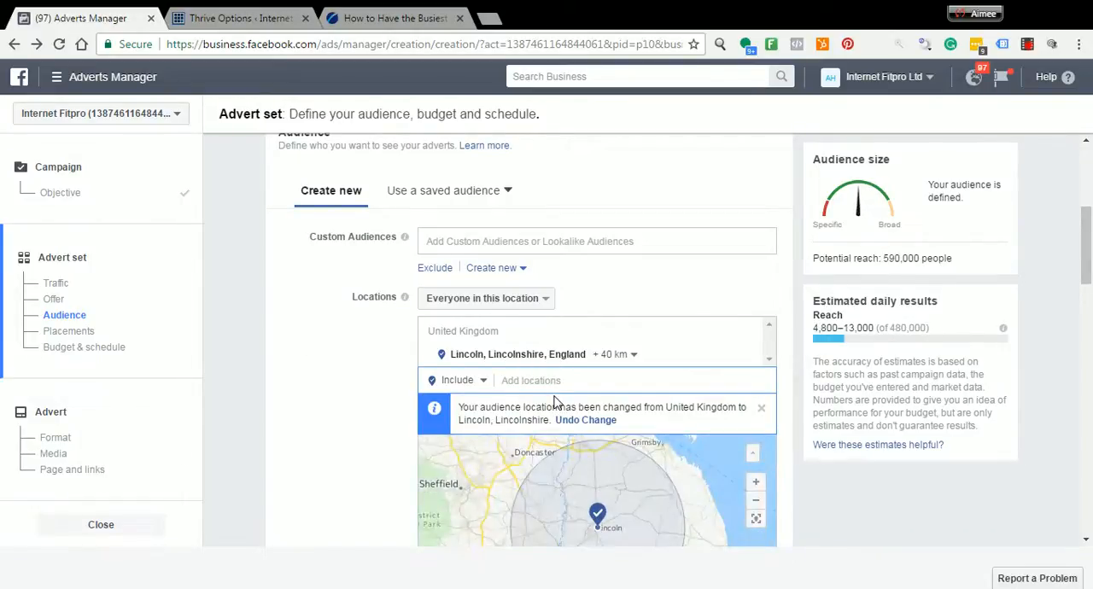
# Set the radius around Lincoln to 17 km for the audience location
pyautogui.scroll(-4, 555, 401)
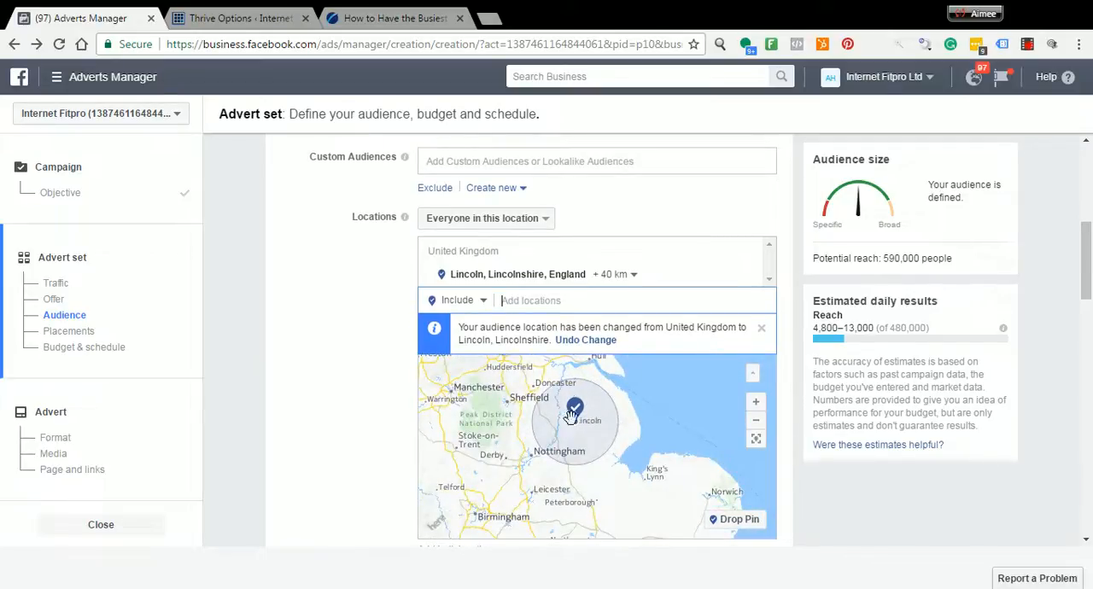
pyautogui.click(641, 283)
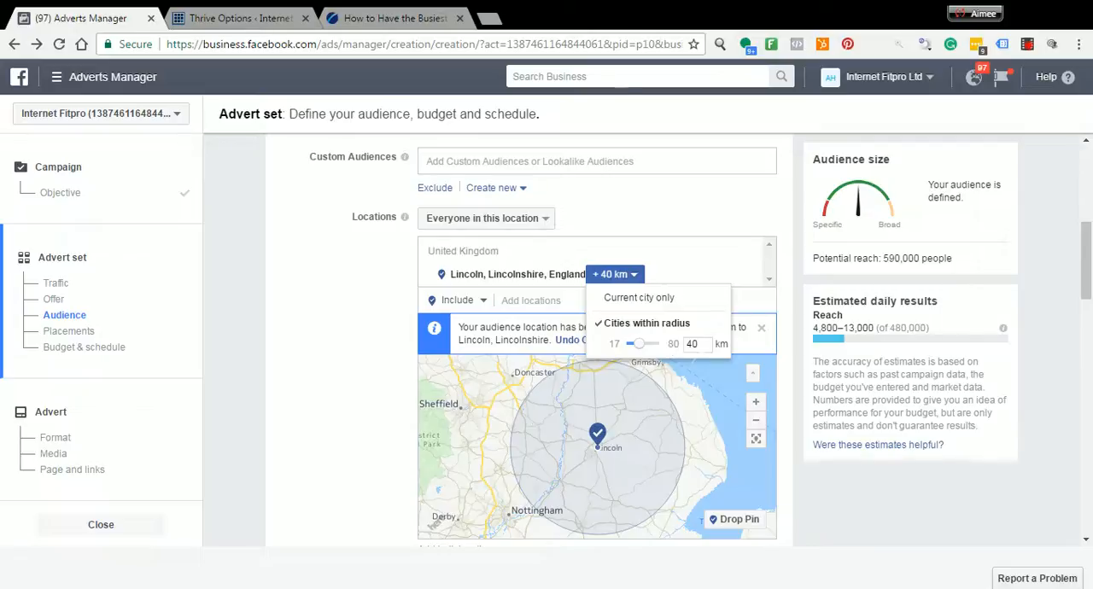
pyautogui.doubleClick(688, 344)
pyautogui.press('Return')
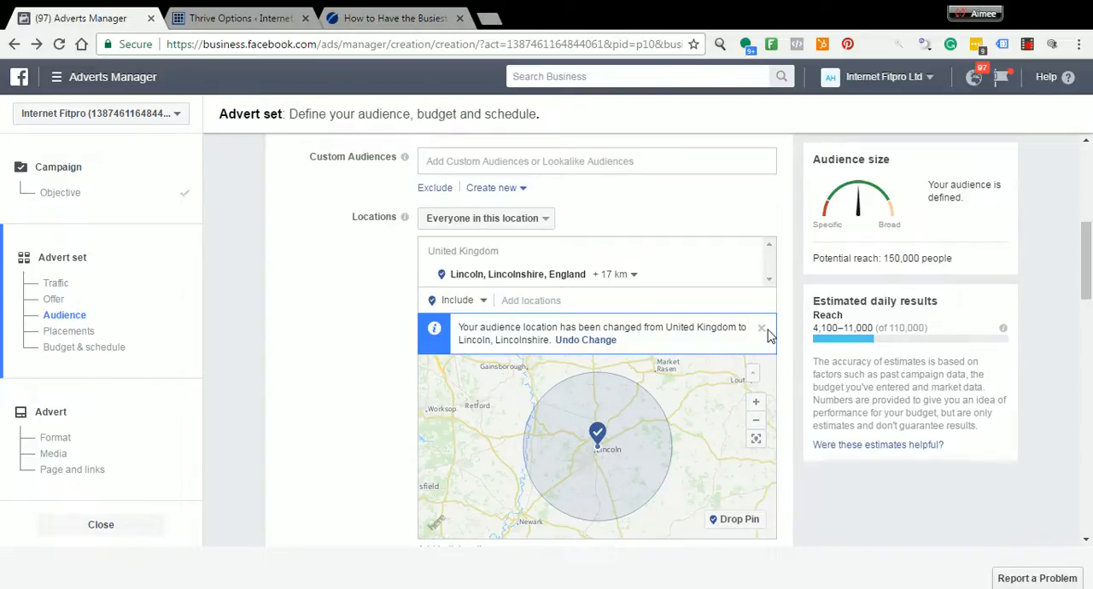
# Add the interests Weight Watchers, Dieting and Weight loss (Fitness And wellness) to the audience's detailed targeting
pyautogui.scroll(-1, 790, 344)
pyautogui.scroll(-2, 789, 343)
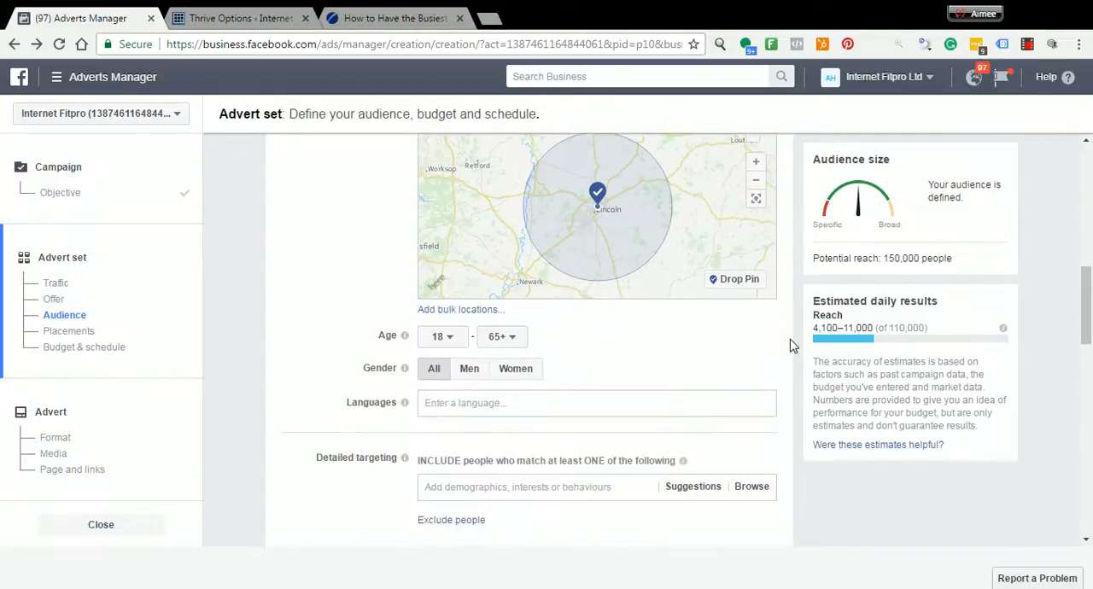
pyautogui.scroll(-1, 790, 343)
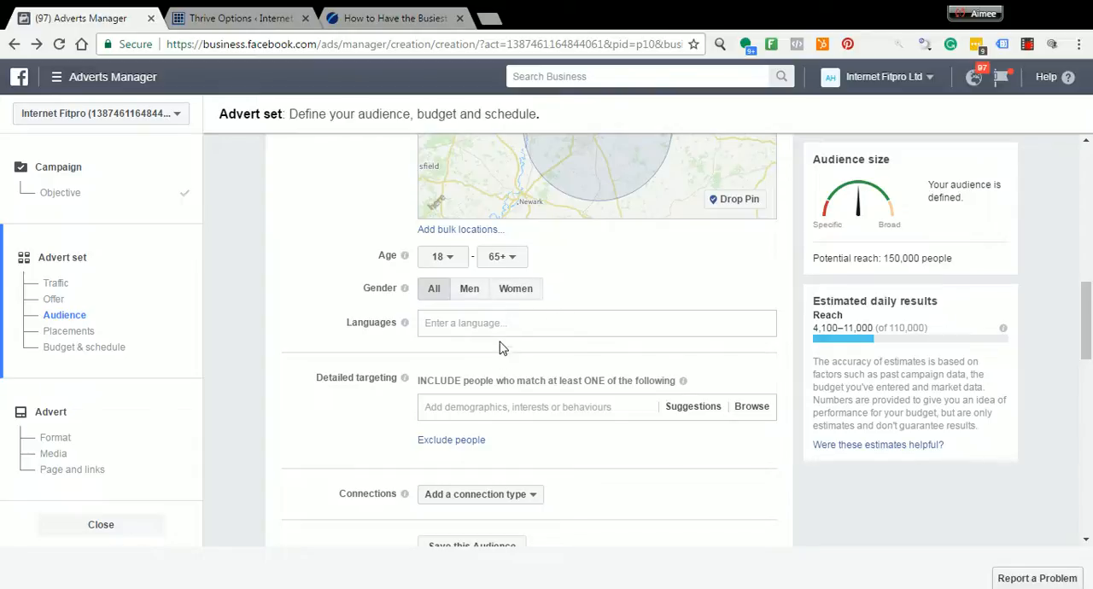
pyautogui.scroll(-1, 504, 342)
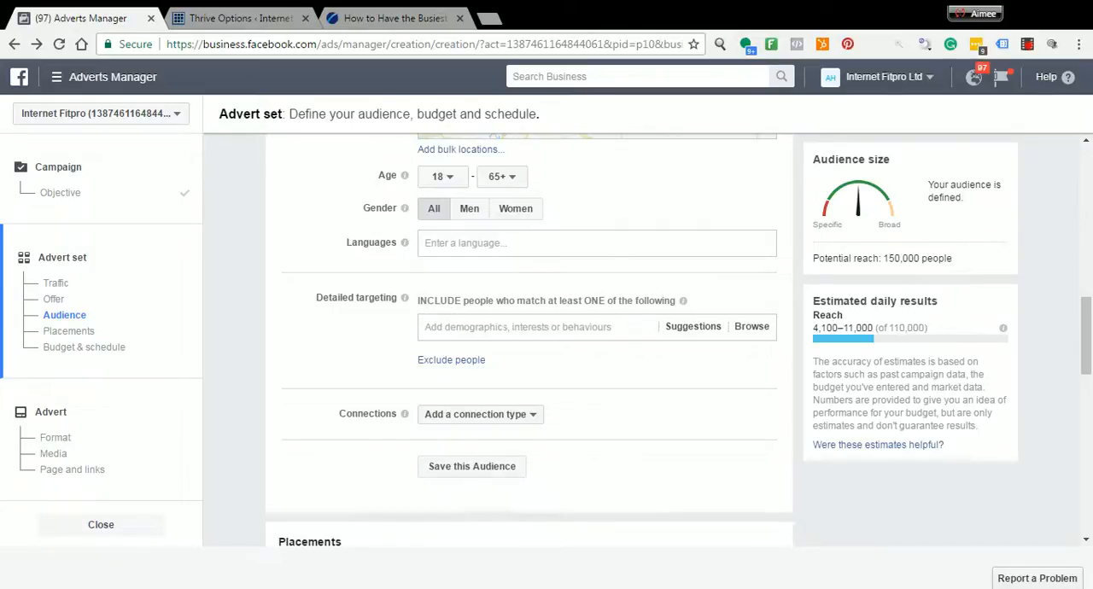
pyautogui.click(517, 327)
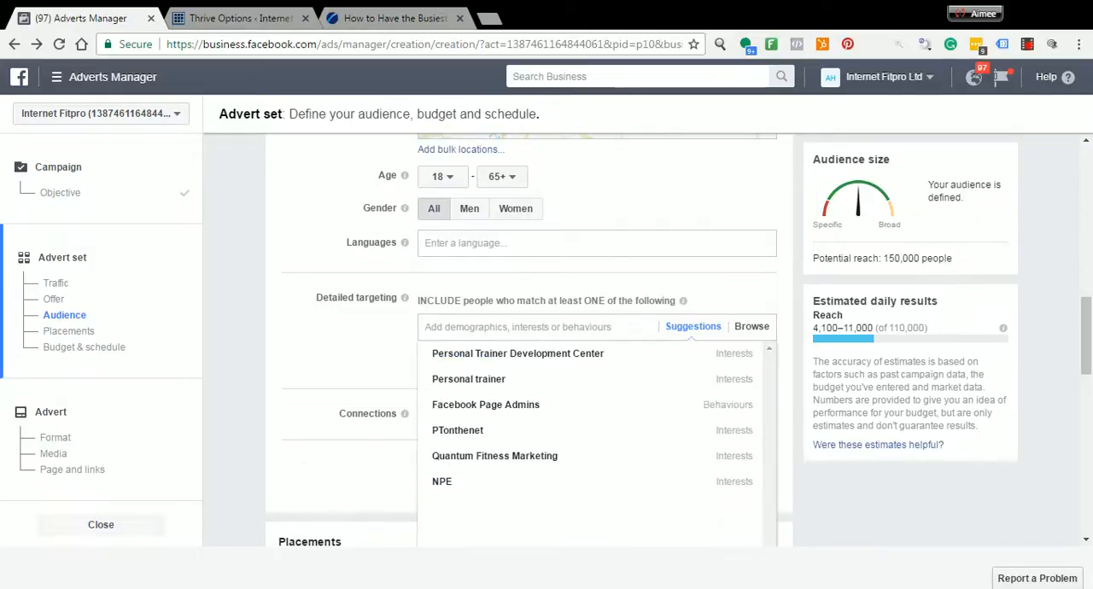
pyautogui.write('Weight')
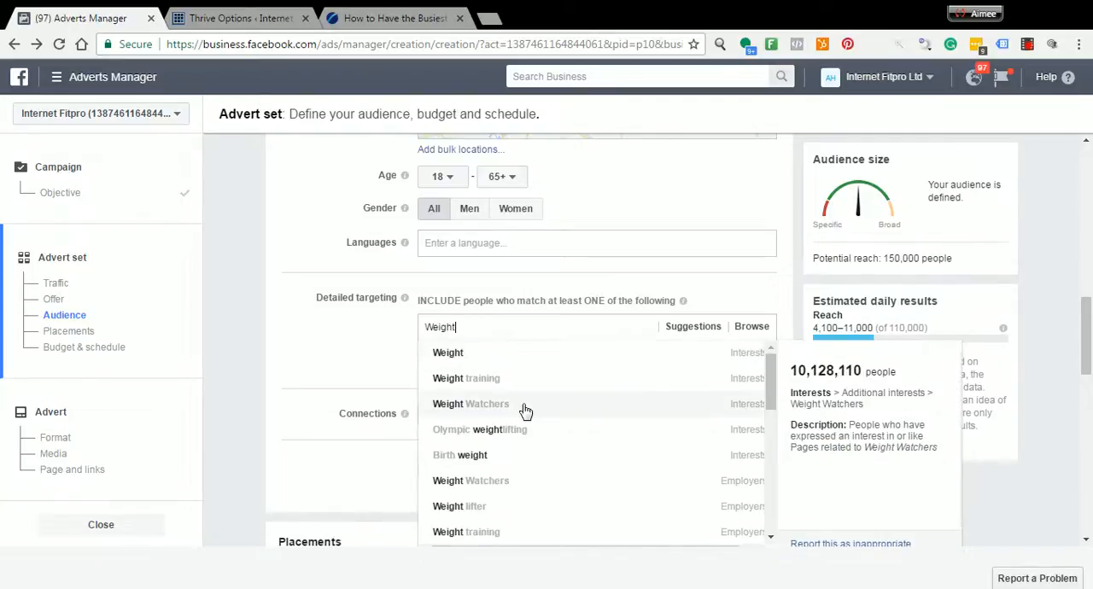
pyautogui.click(513, 411)
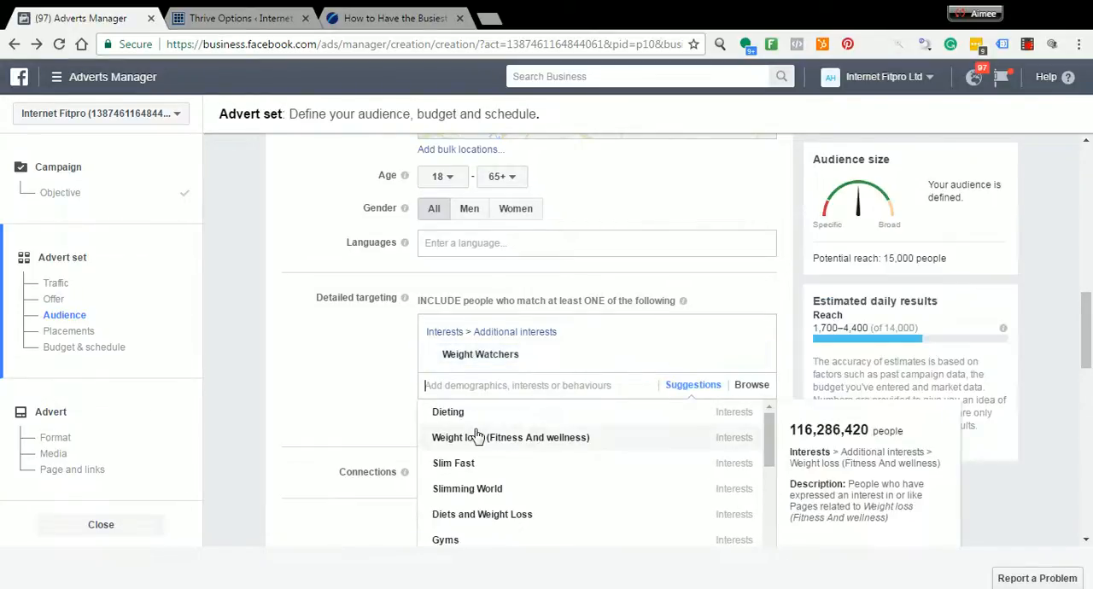
pyautogui.click(450, 413)
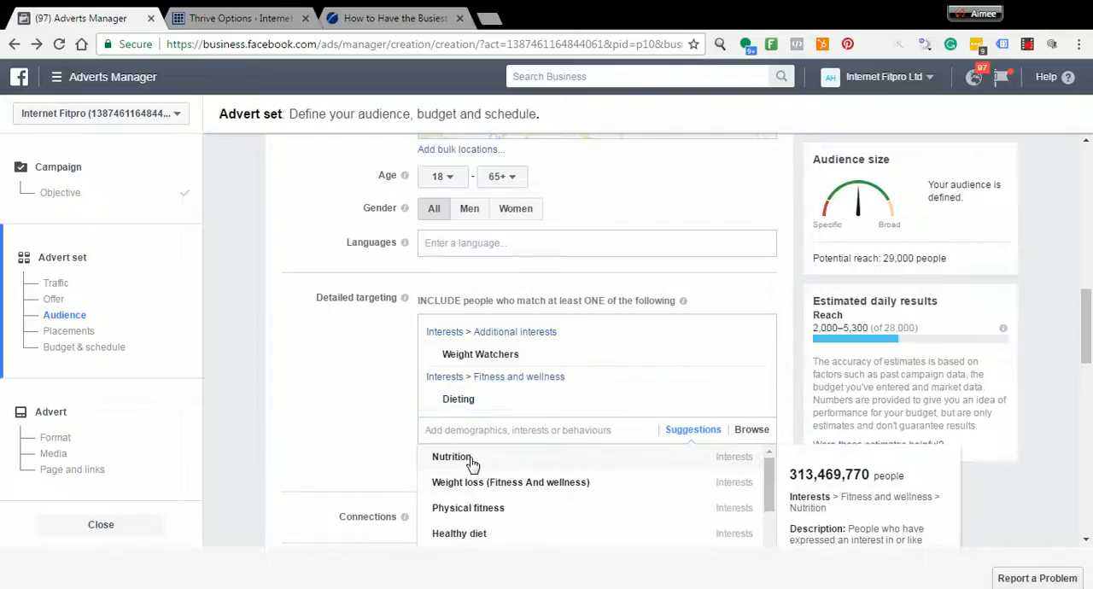
pyautogui.click(476, 485)
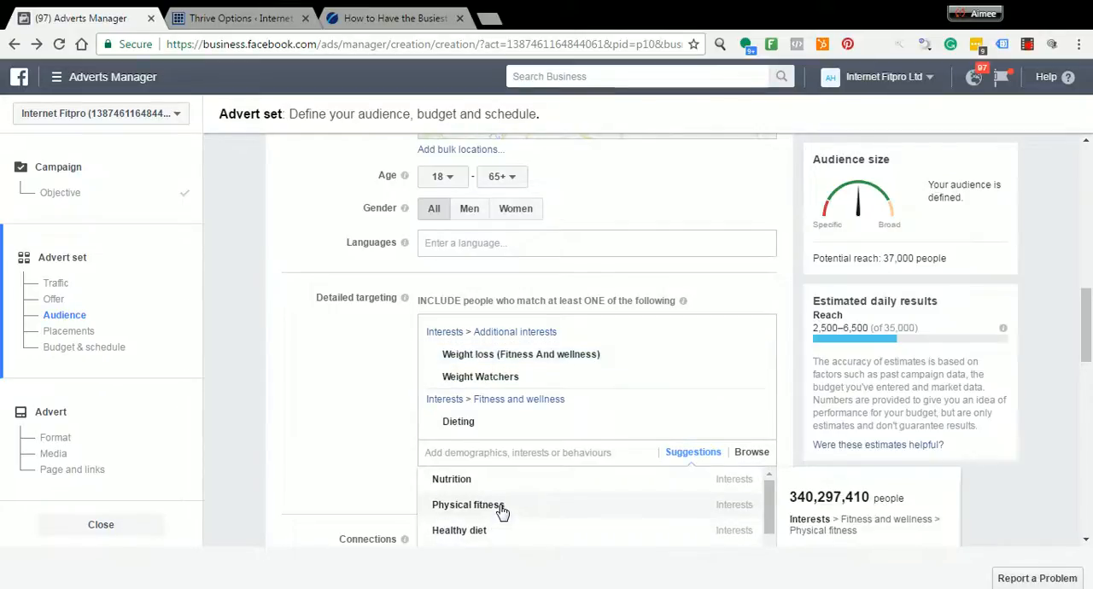
# Include the suggested interests Physical fitness, Gyms, Physical exercise and Healthy diet in the detailed targeting
pyautogui.click(508, 508)
pyautogui.click(462, 503)
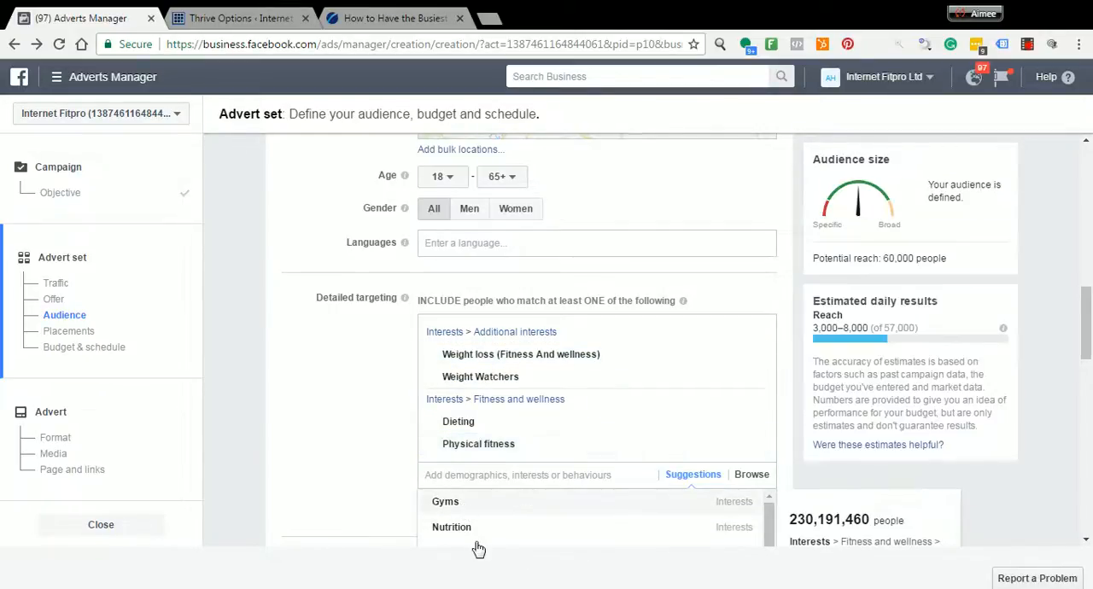
pyautogui.scroll(-2, 357, 466)
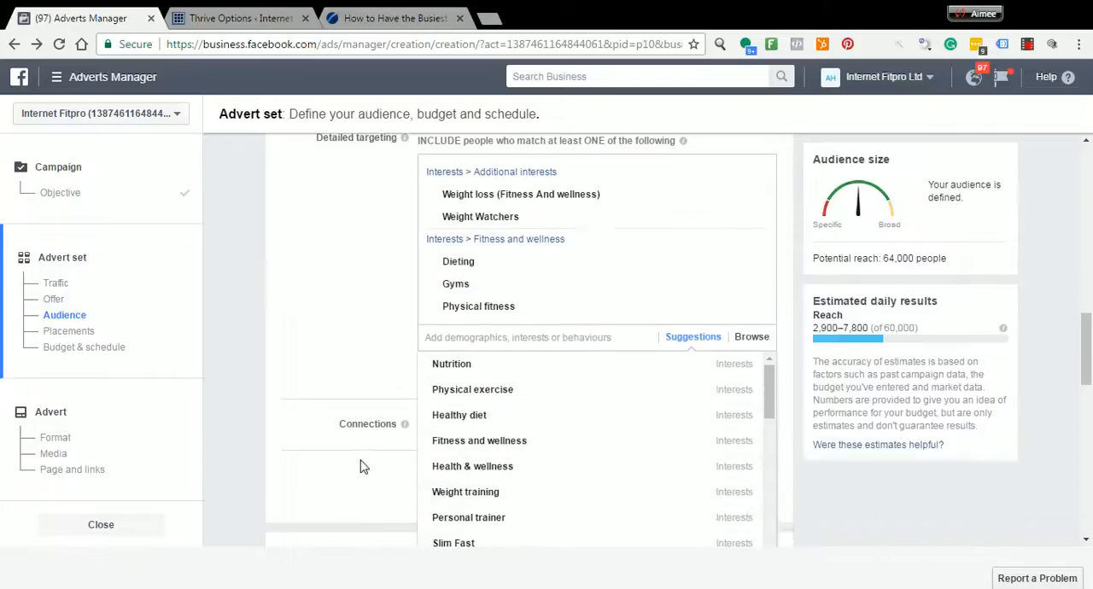
pyautogui.click(481, 392)
pyautogui.click(472, 441)
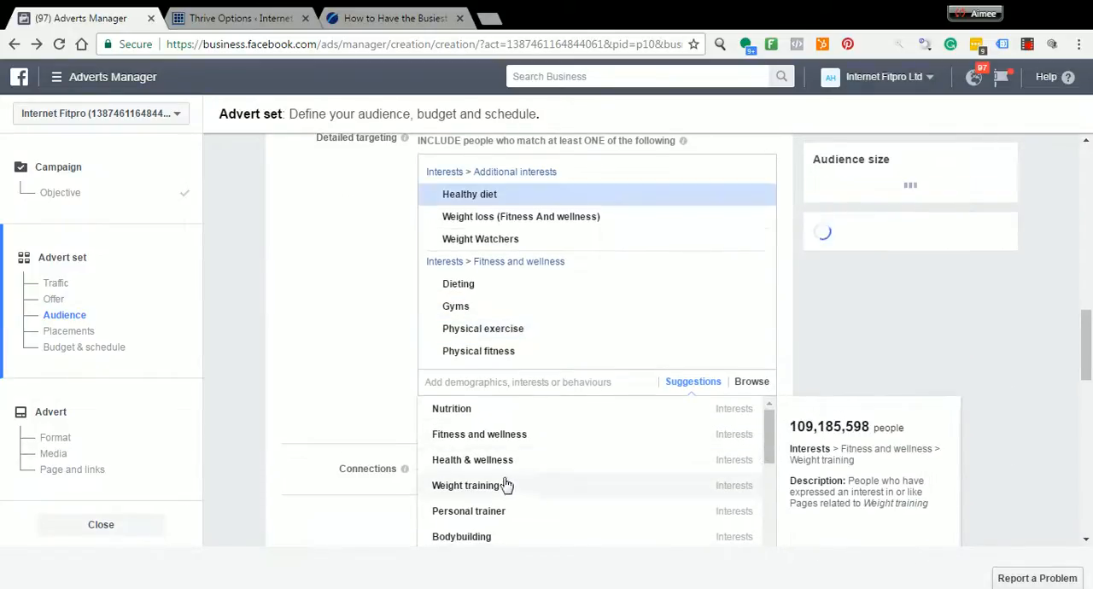
# Include the suggested interests Health & wellness, Fitness and wellness and Slim Fast in the detailed targeting
pyautogui.click(500, 469)
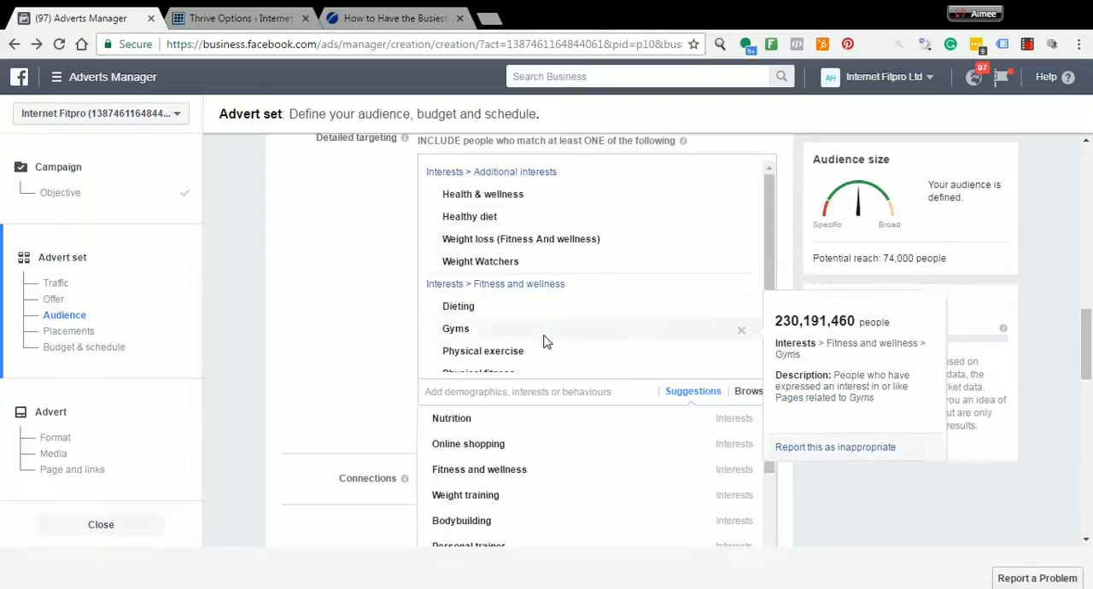
pyautogui.click(608, 472)
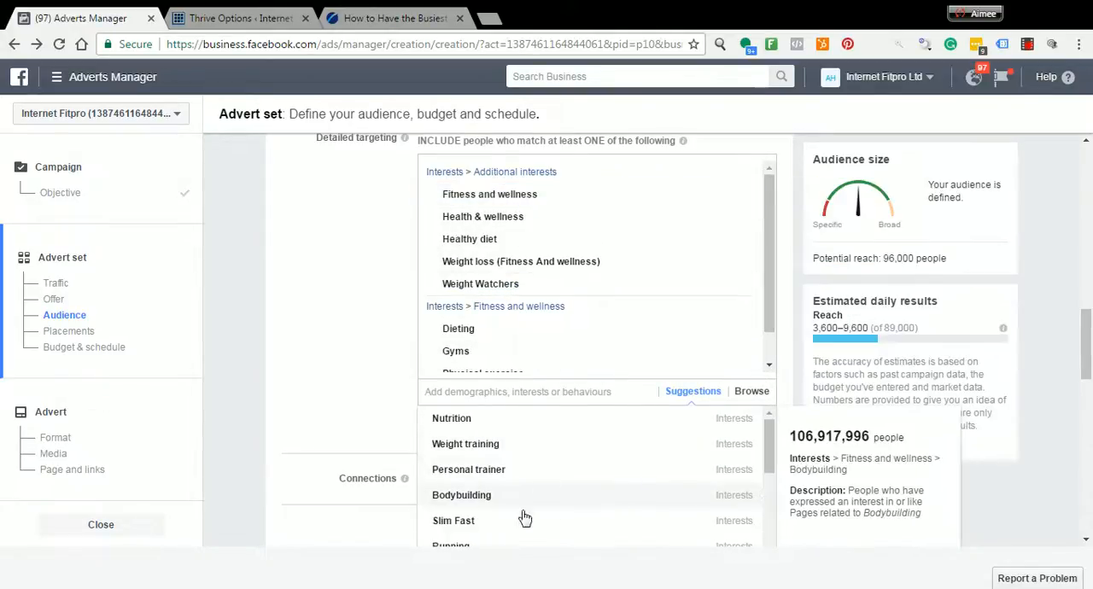
pyautogui.click(488, 522)
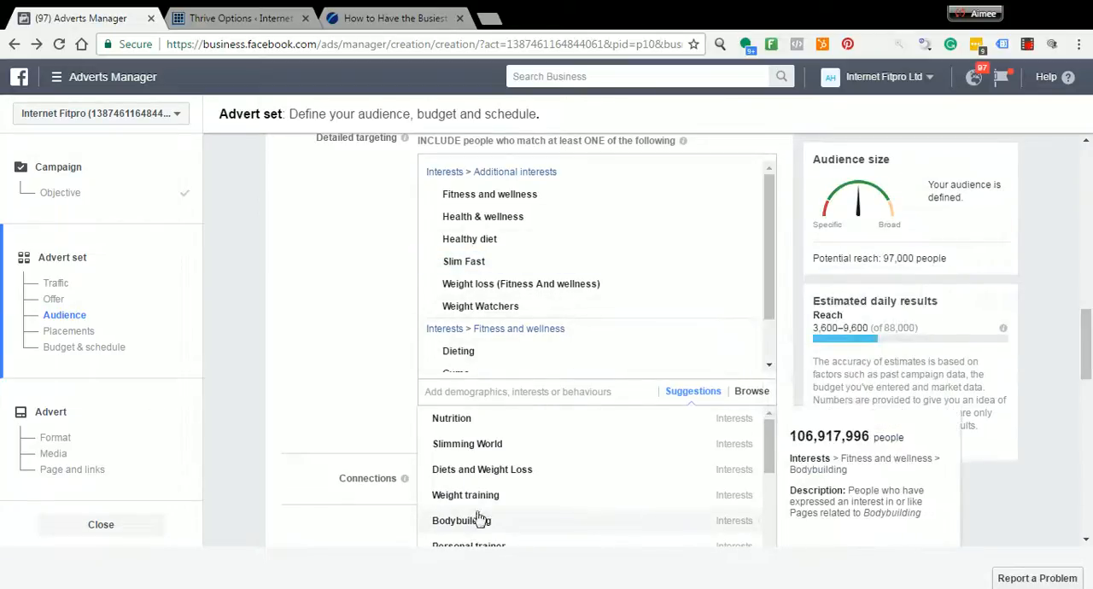
pyautogui.click(335, 418)
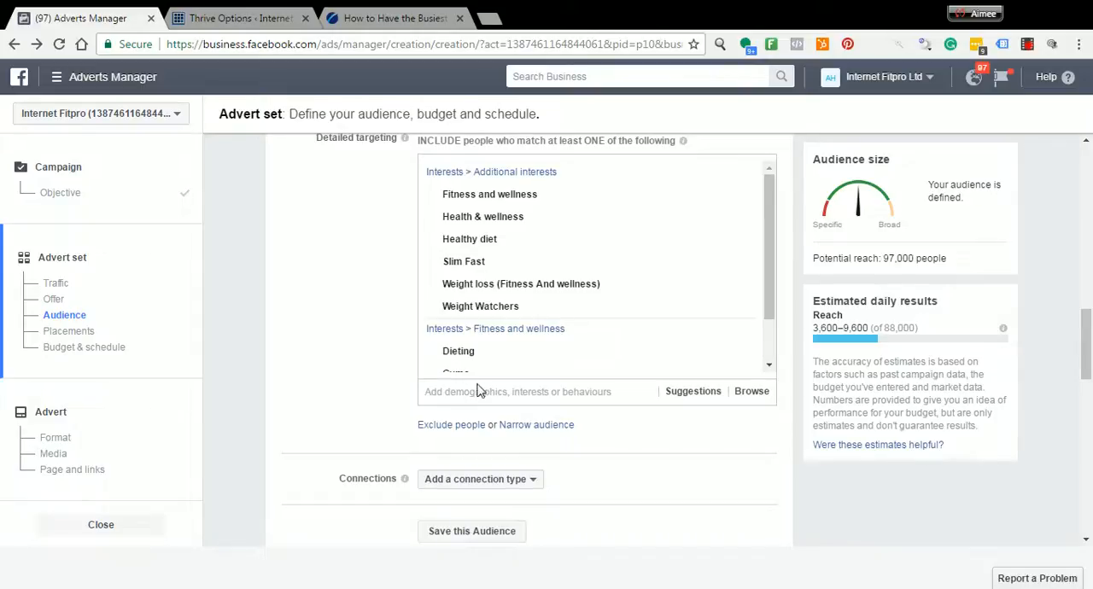
# Narrow the audience to people who must also match the income bracket UK: £35,000-£39,999
pyautogui.click(555, 427)
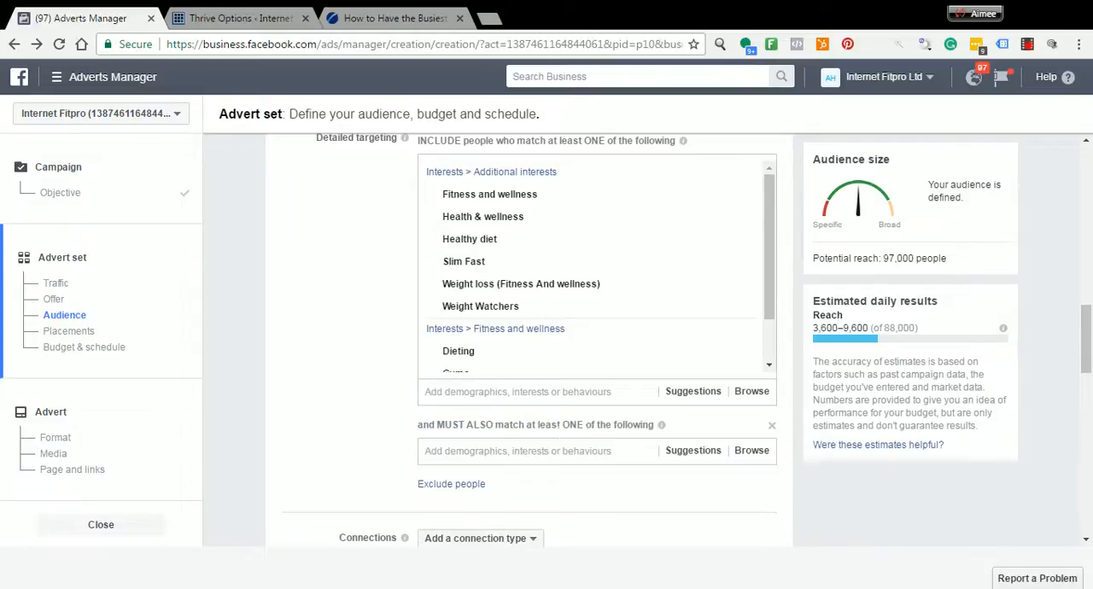
pyautogui.click(515, 460)
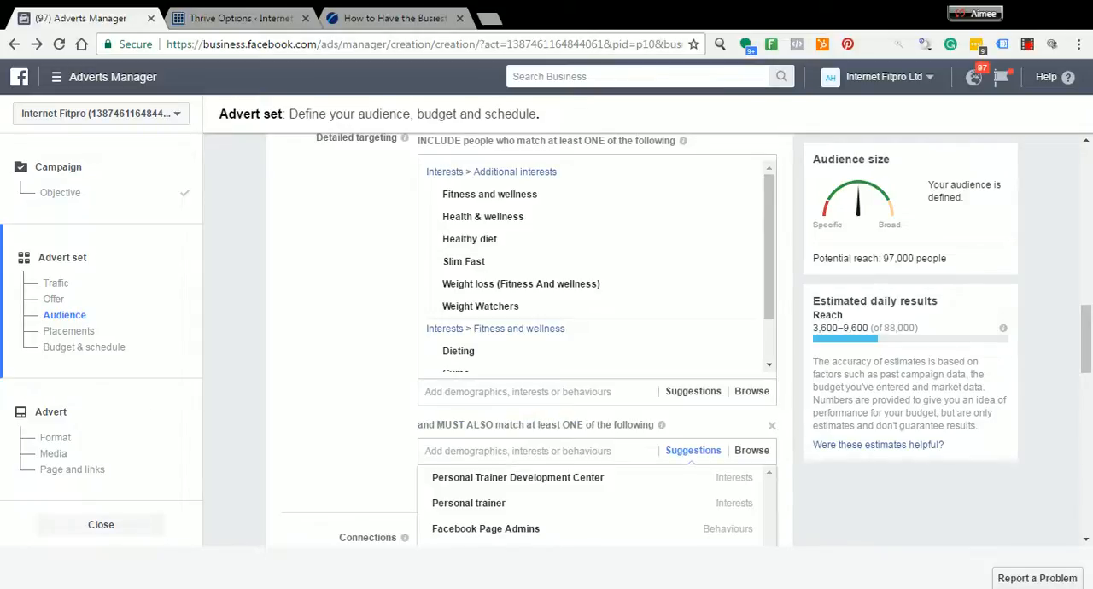
pyautogui.write('Income')
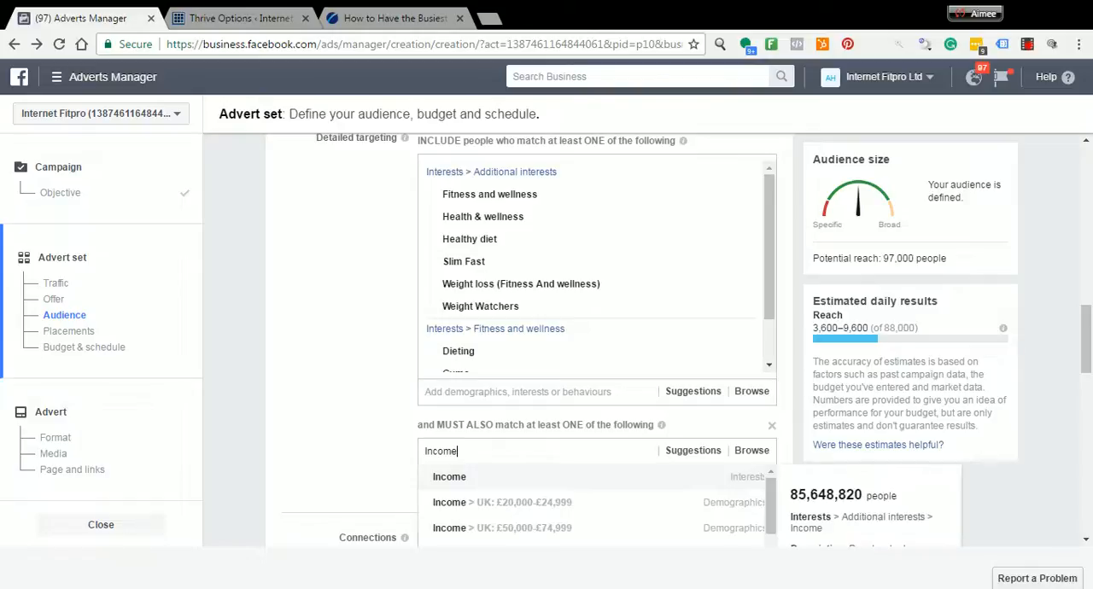
pyautogui.scroll(-5, 397, 427)
pyautogui.scroll(2, 532, 371)
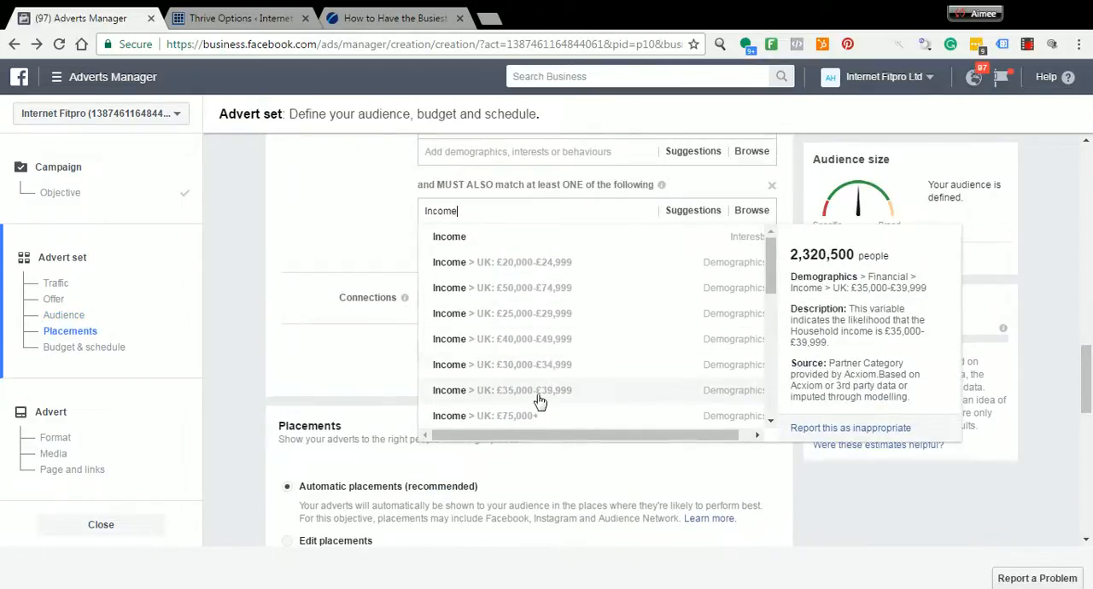
pyautogui.click(541, 391)
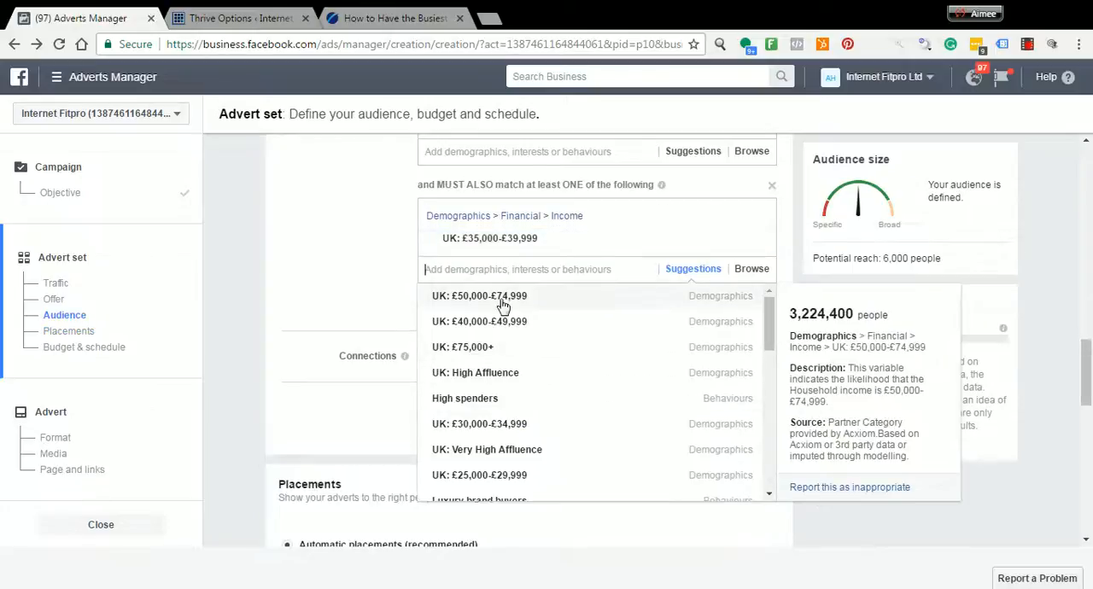
# Add the income brackets UK: £40,000-£49,999, £50,000-£74,999 and £75,000+ to the must-also-match criteria
pyautogui.click(505, 329)
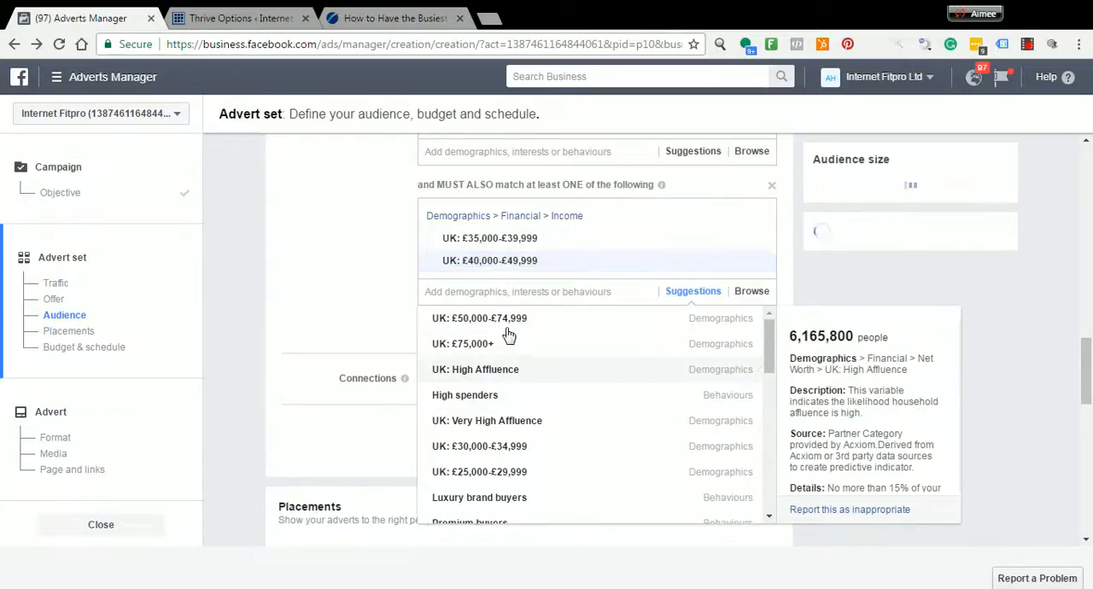
pyautogui.click(507, 324)
pyautogui.click(499, 345)
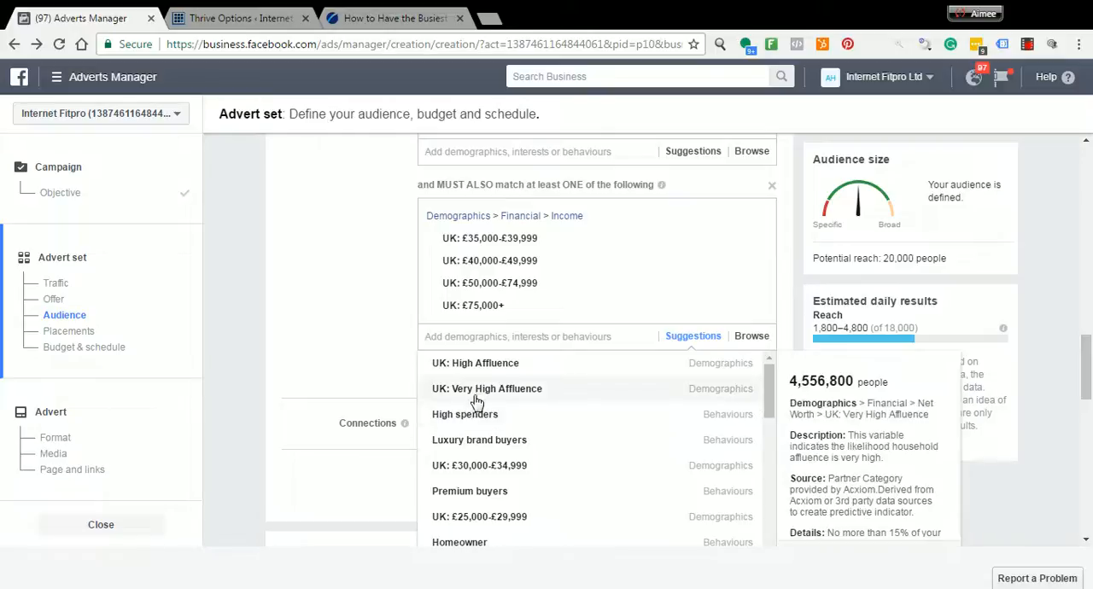
pyautogui.click(378, 365)
# Search the must-also-match criteria for High Spenders and clear the search without adding an option
pyautogui.click(461, 350)
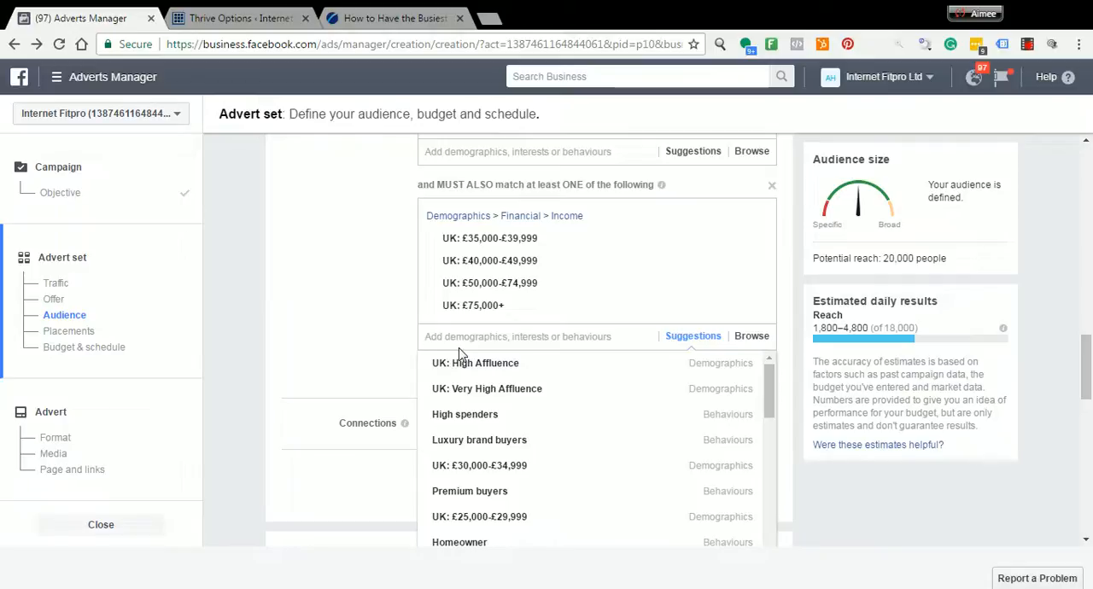
pyautogui.write('High Spend')
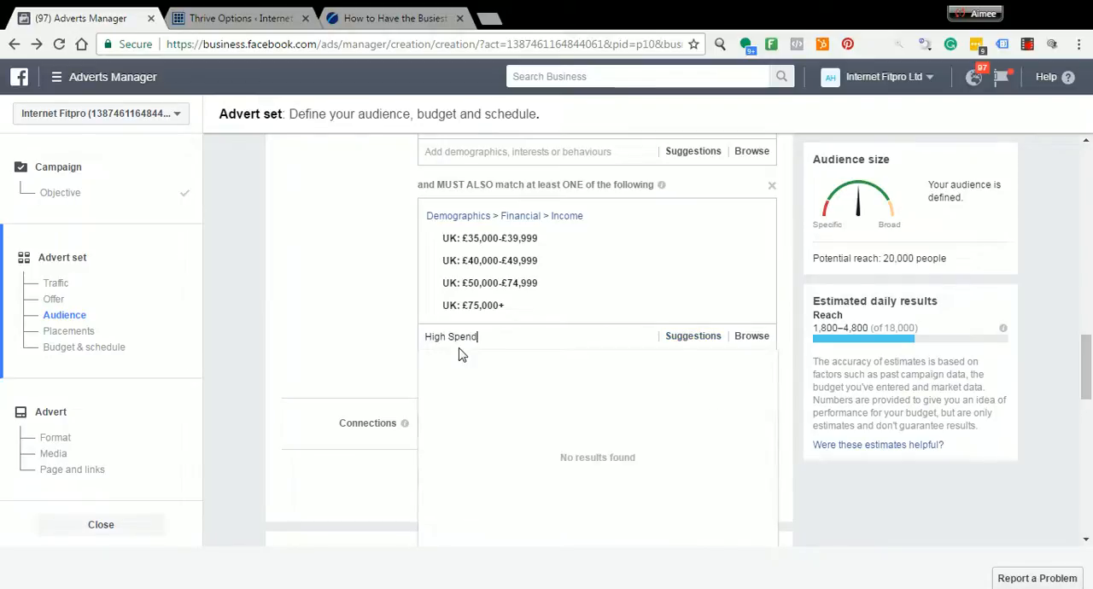
pyautogui.write('ers')
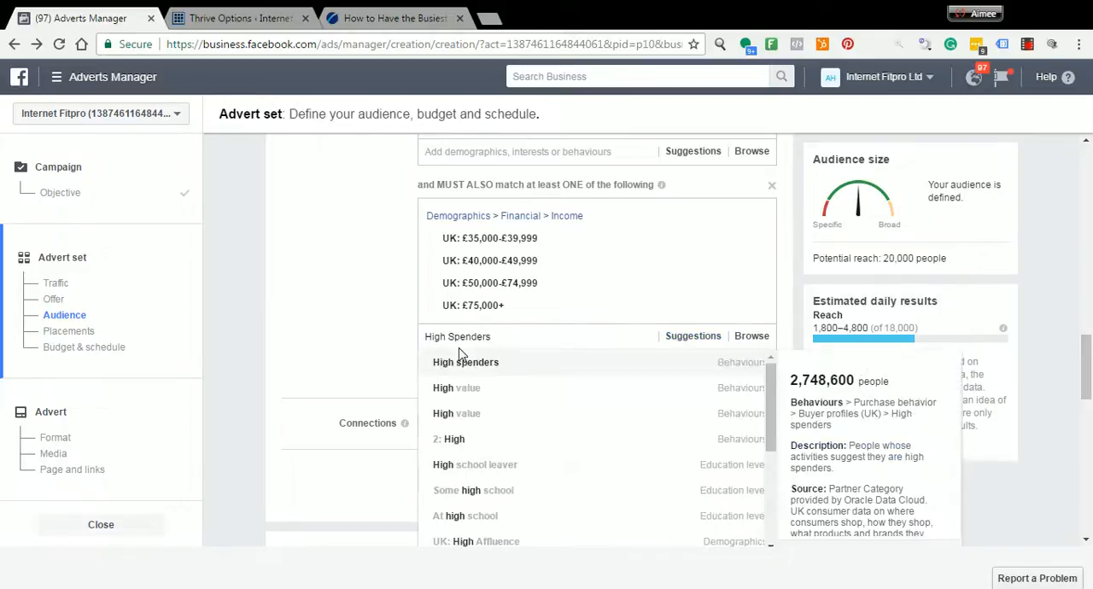
pyautogui.write(' Heal')
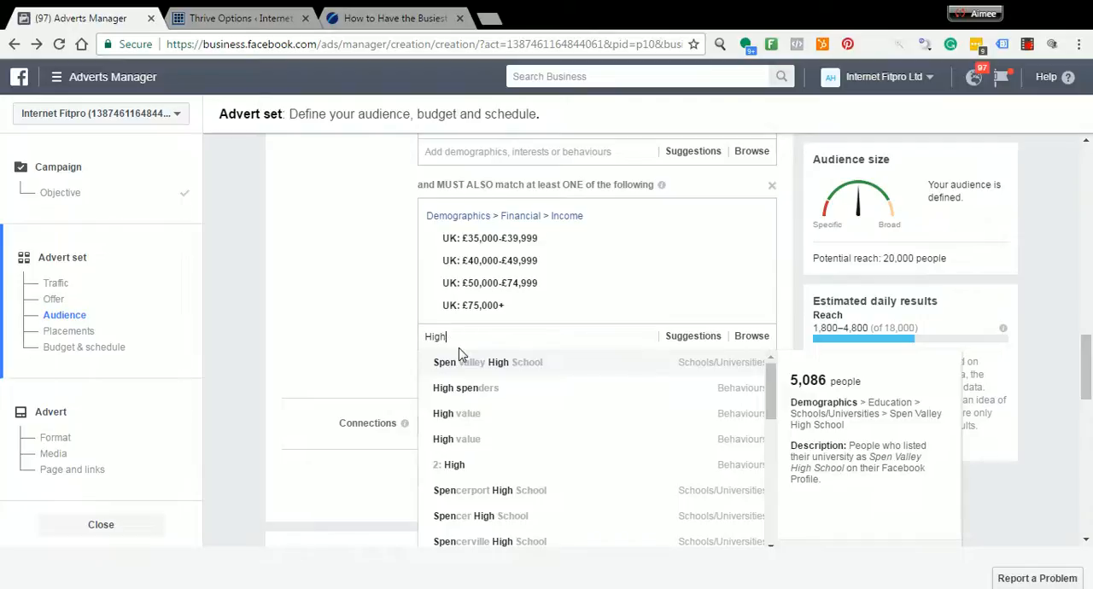
pyautogui.press('BackSpace')
pyautogui.press('BackSpace')
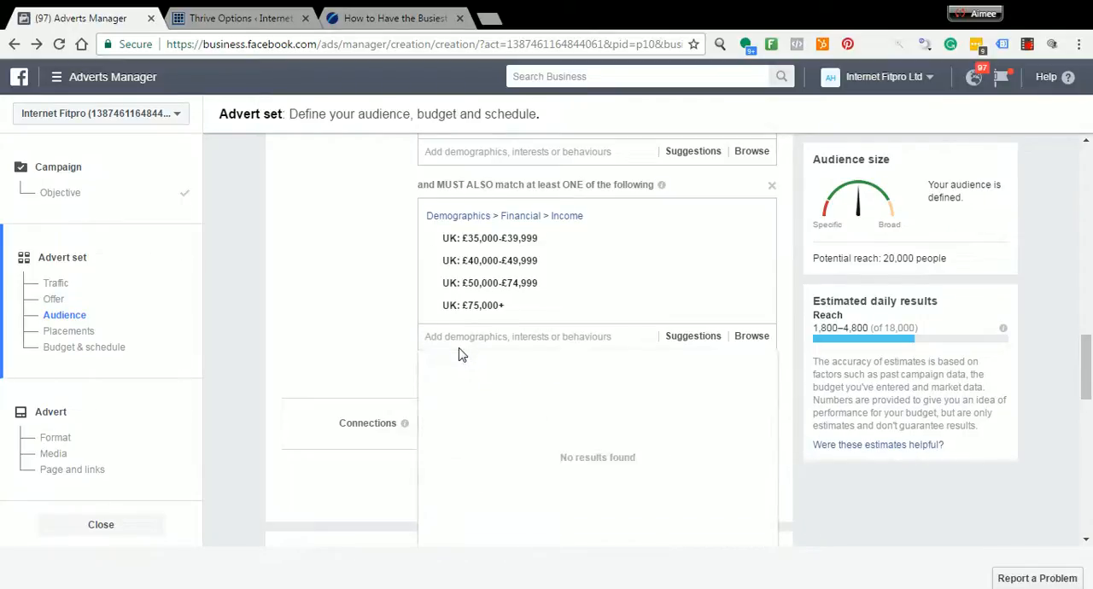
pyautogui.click(360, 362)
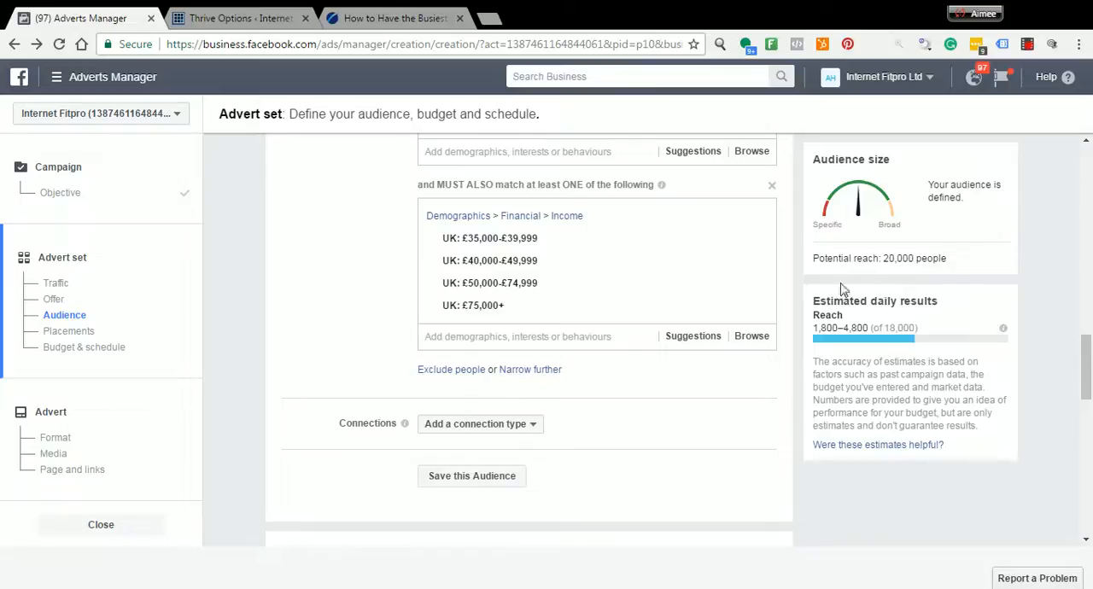
# Review the audience's age, gender, interest and income settings and highlight the potential reach figure
pyautogui.scroll(5, 378, 267)
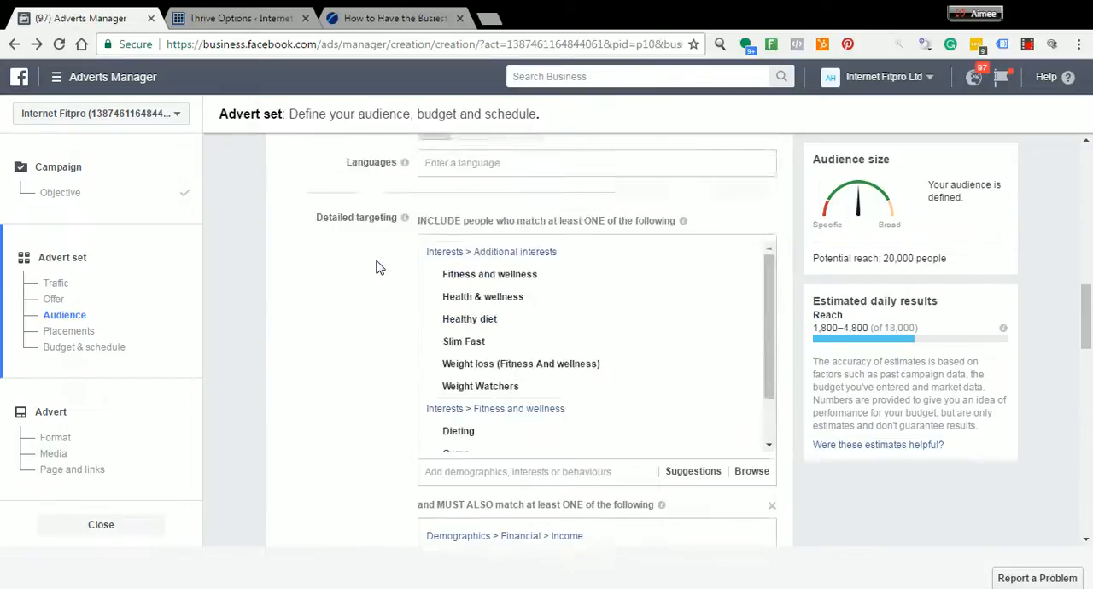
pyautogui.scroll(1, 379, 266)
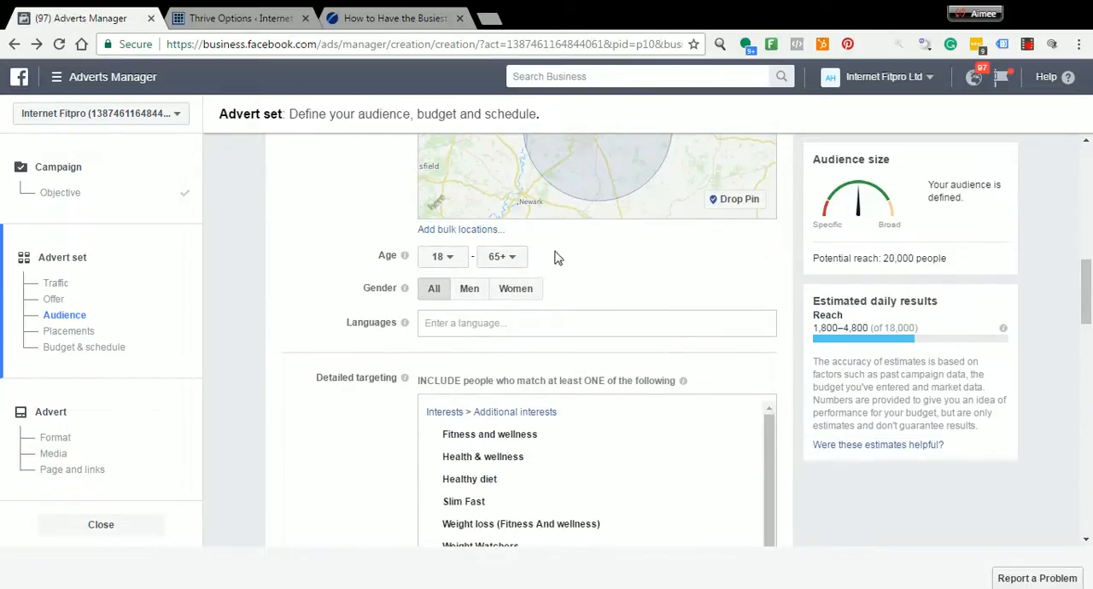
pyautogui.scroll(-2, 524, 311)
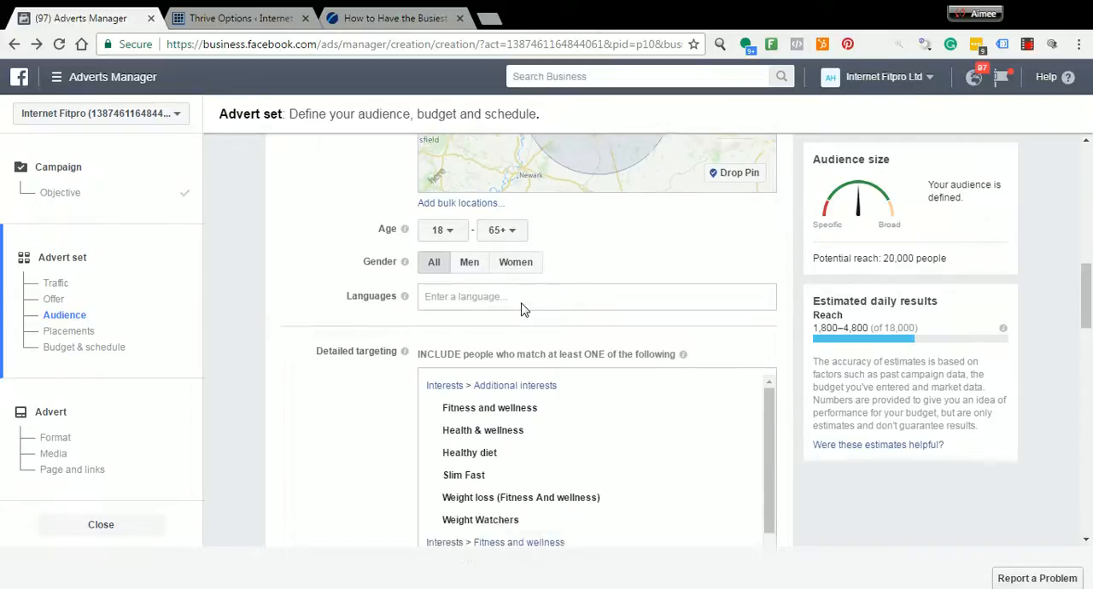
pyautogui.scroll(-6, 524, 311)
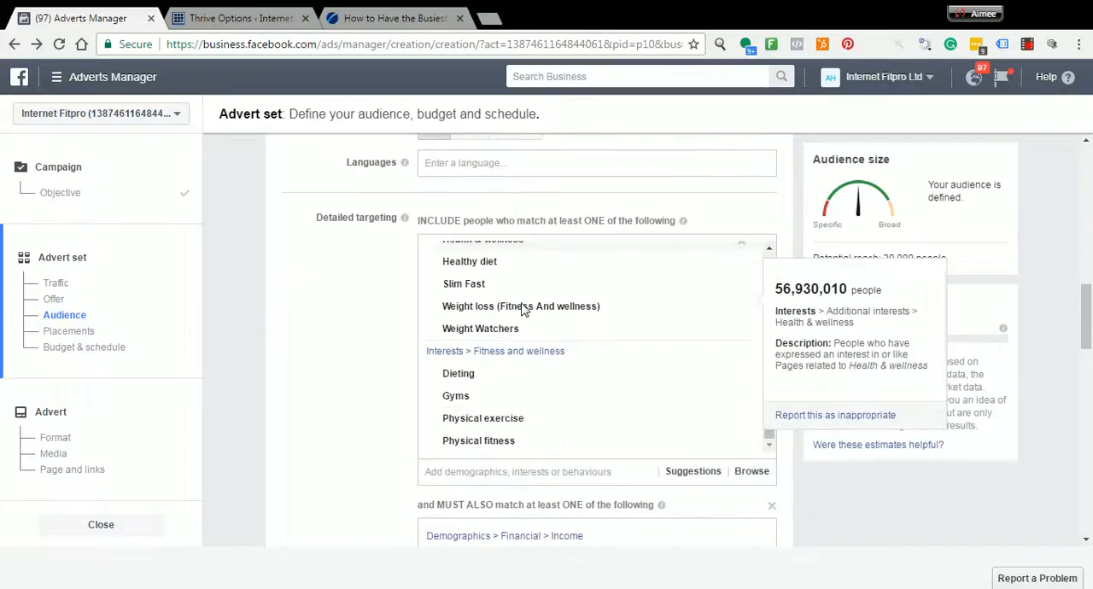
pyautogui.scroll(-2, 524, 311)
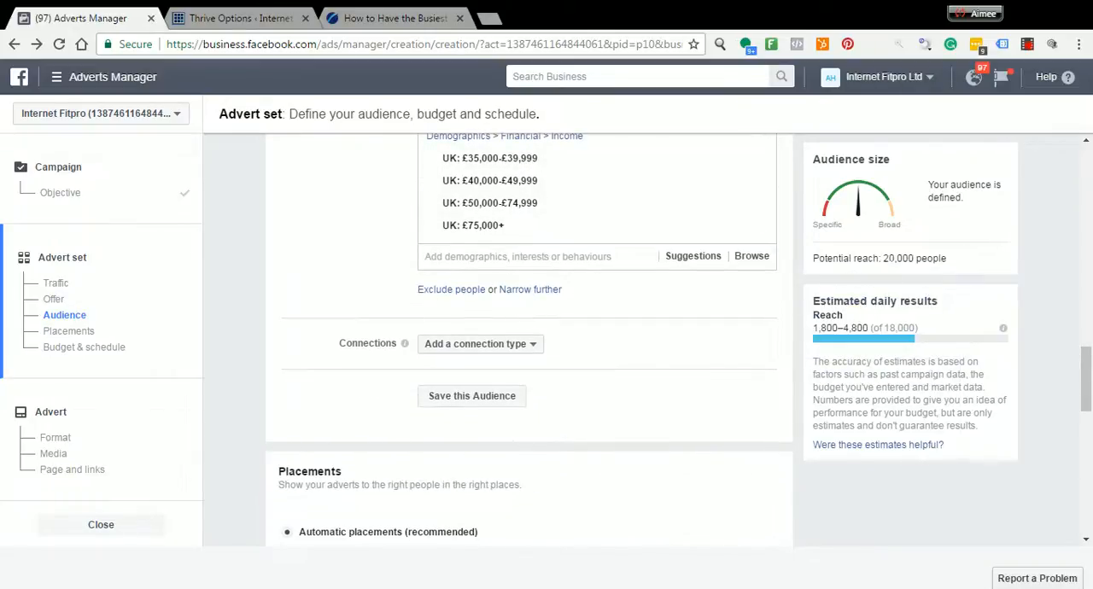
pyautogui.moveTo(885, 258); pyautogui.dragTo(947, 258)
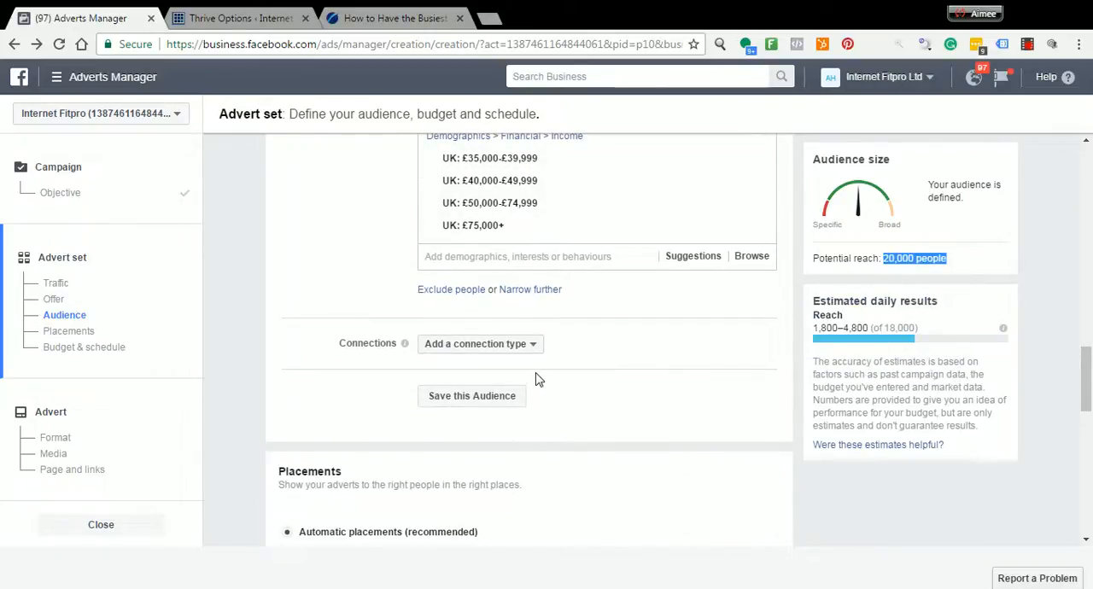
pyautogui.scroll(-1, 562, 343)
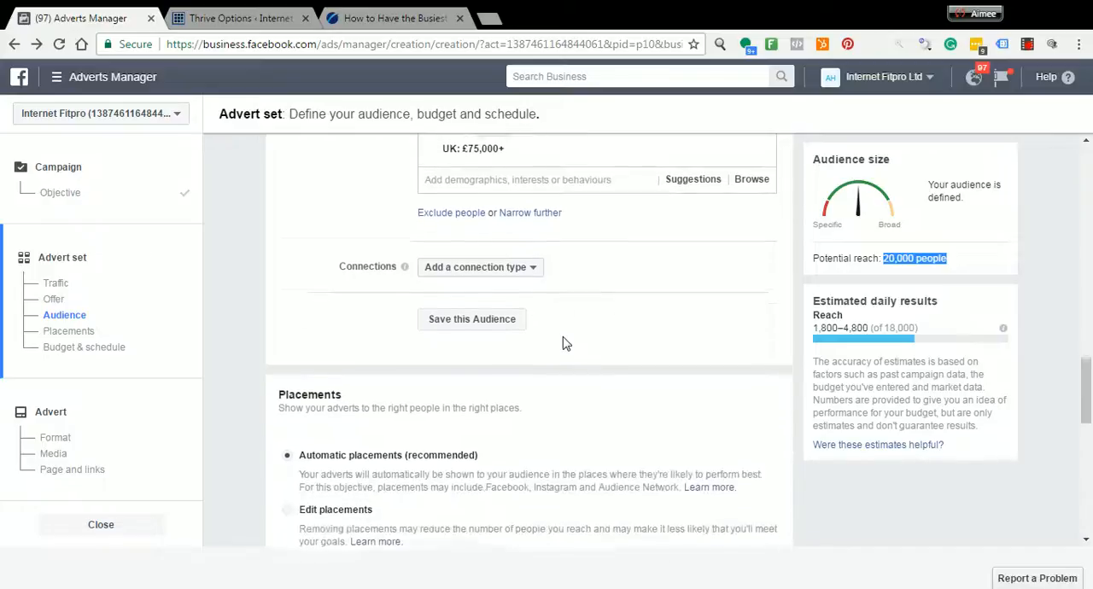
# Switch the advert set to edited placements and remove Audience Network and Instagram from the platforms
pyautogui.scroll(-1, 562, 343)
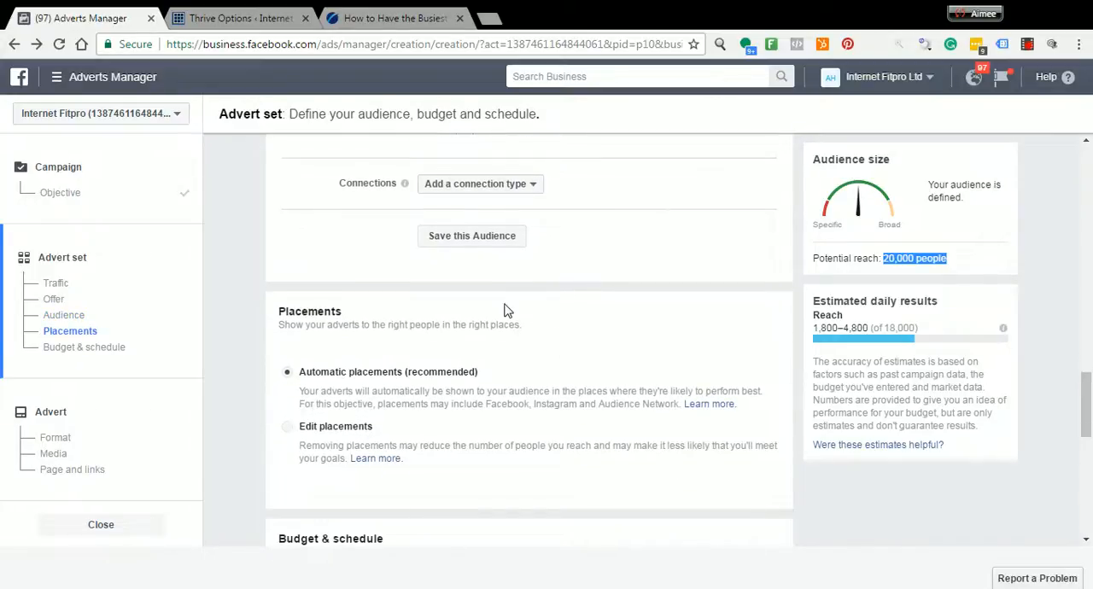
pyautogui.scroll(-2, 504, 311)
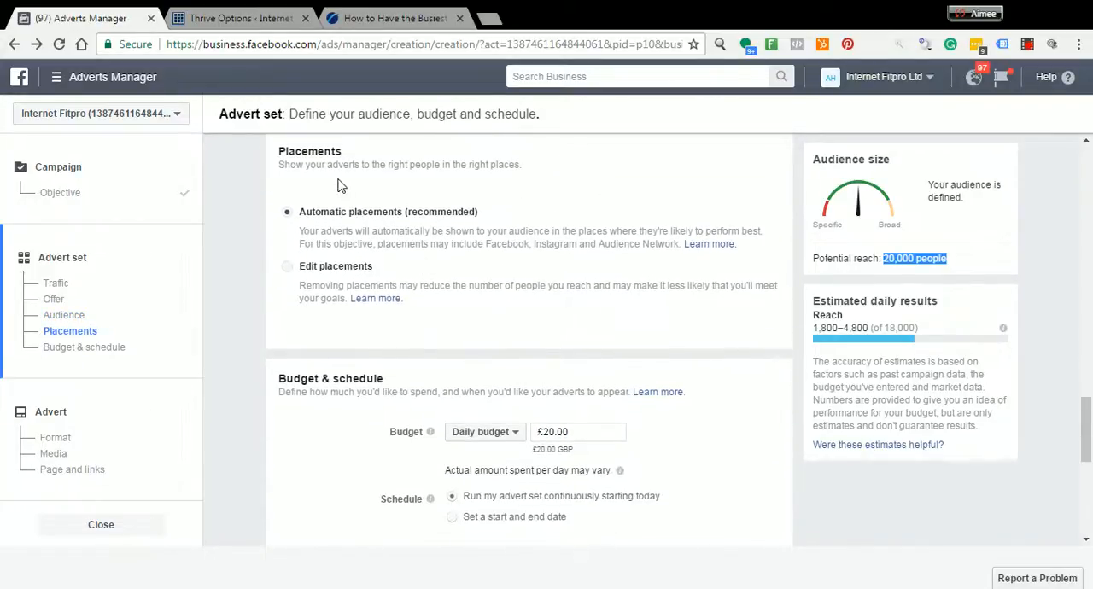
pyautogui.click(303, 270)
pyautogui.scroll(-1, 585, 357)
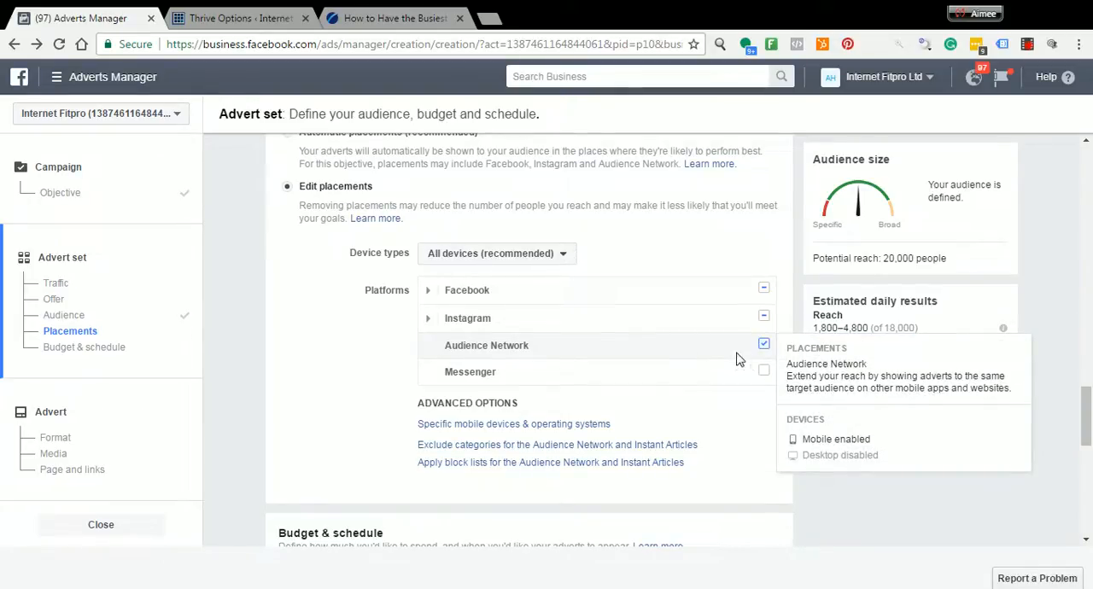
pyautogui.click(764, 344)
pyautogui.click(427, 318)
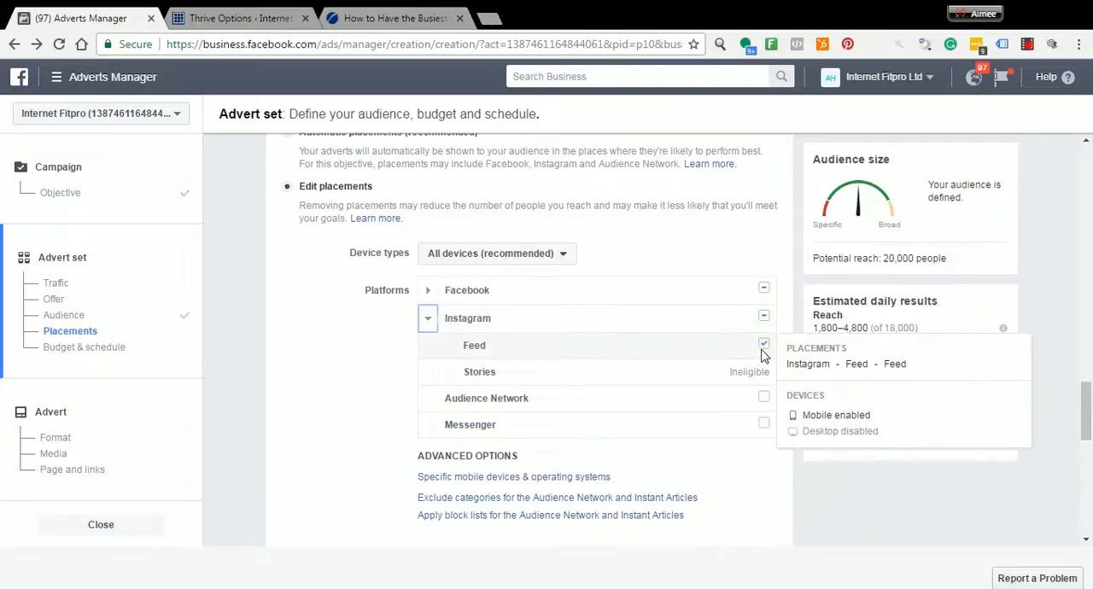
# Remove Right column from the Facebook placements, leaving Feeds and Instant Articles selected
pyautogui.click(428, 290)
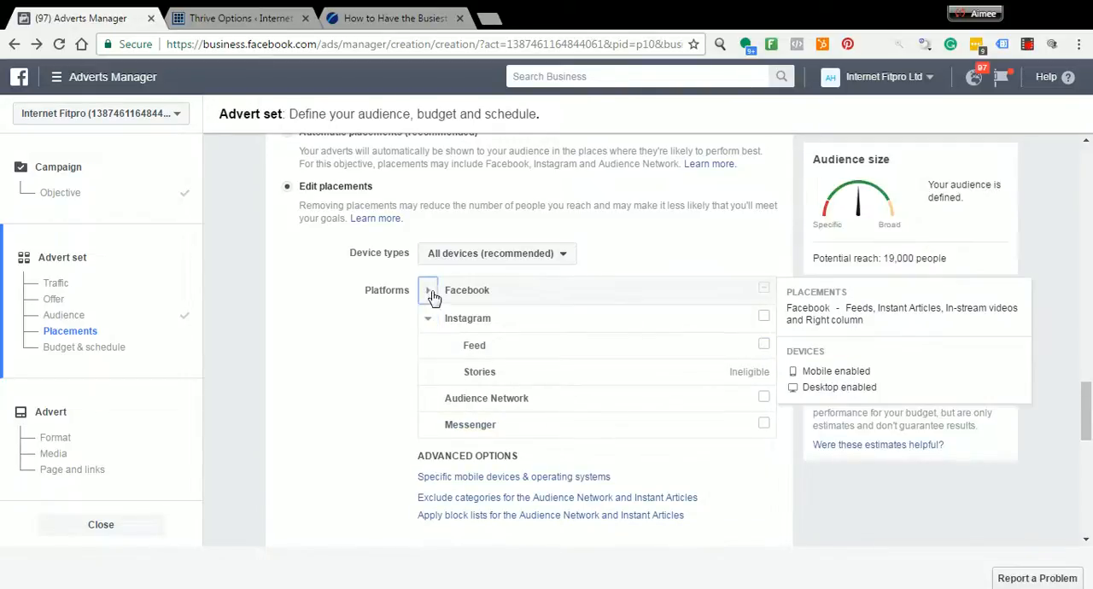
pyautogui.click(764, 397)
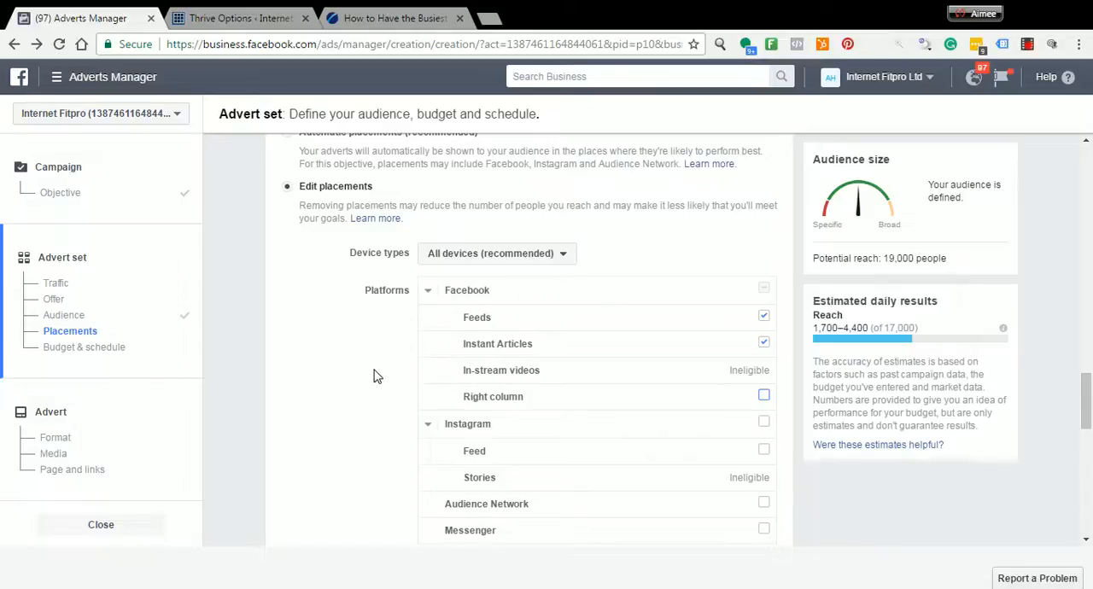
pyautogui.click(763, 343)
pyautogui.click(763, 316)
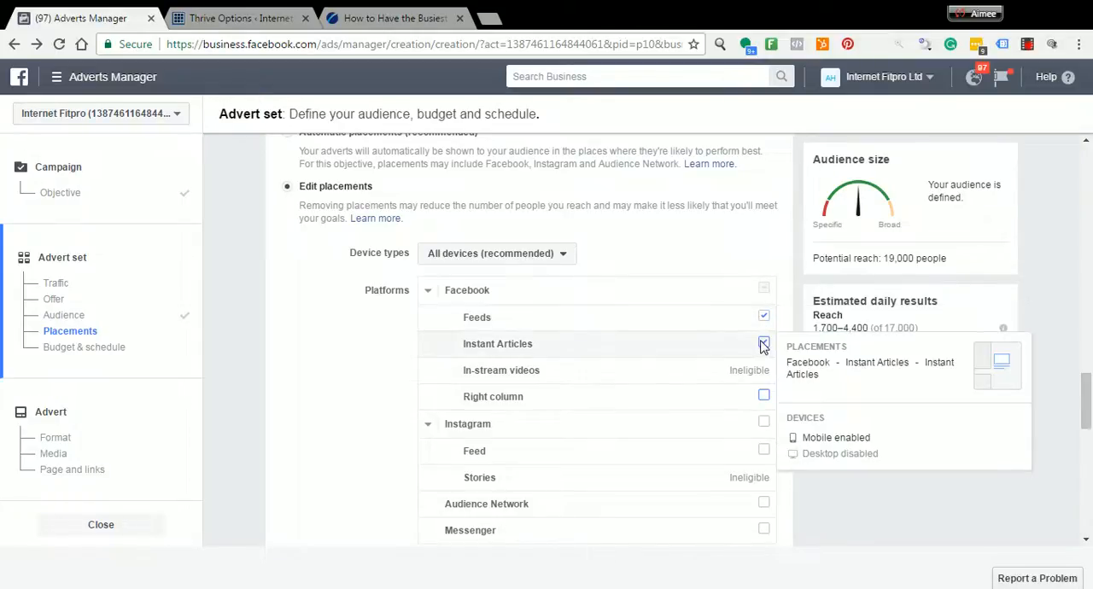
# Schedule the advert set with a start and end date, setting the end date to 5/4/2017
pyautogui.scroll(-3, 417, 349)
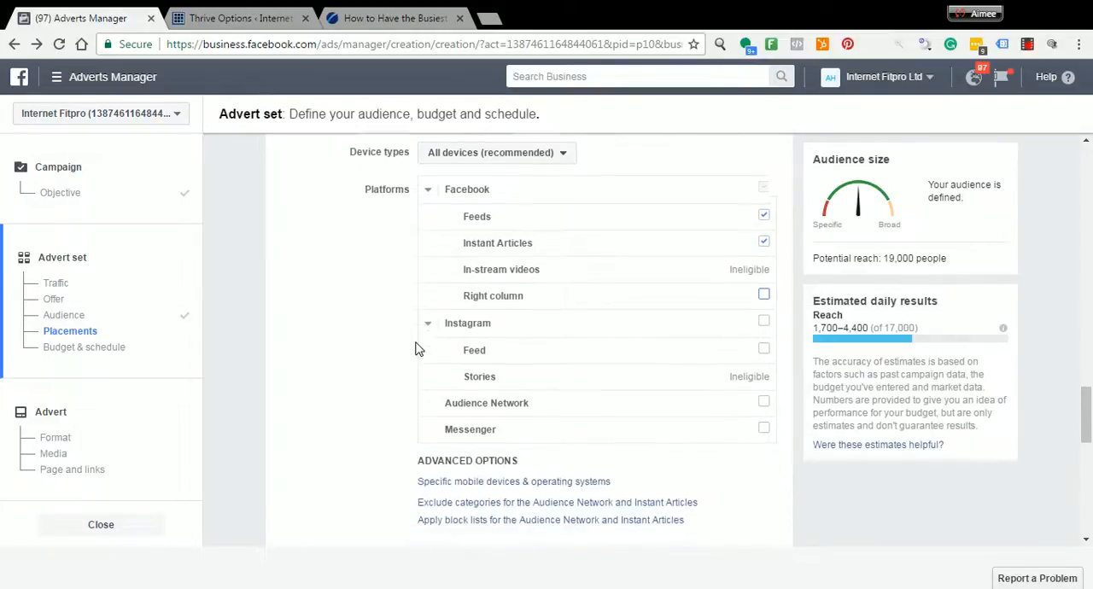
pyautogui.scroll(-2, 416, 349)
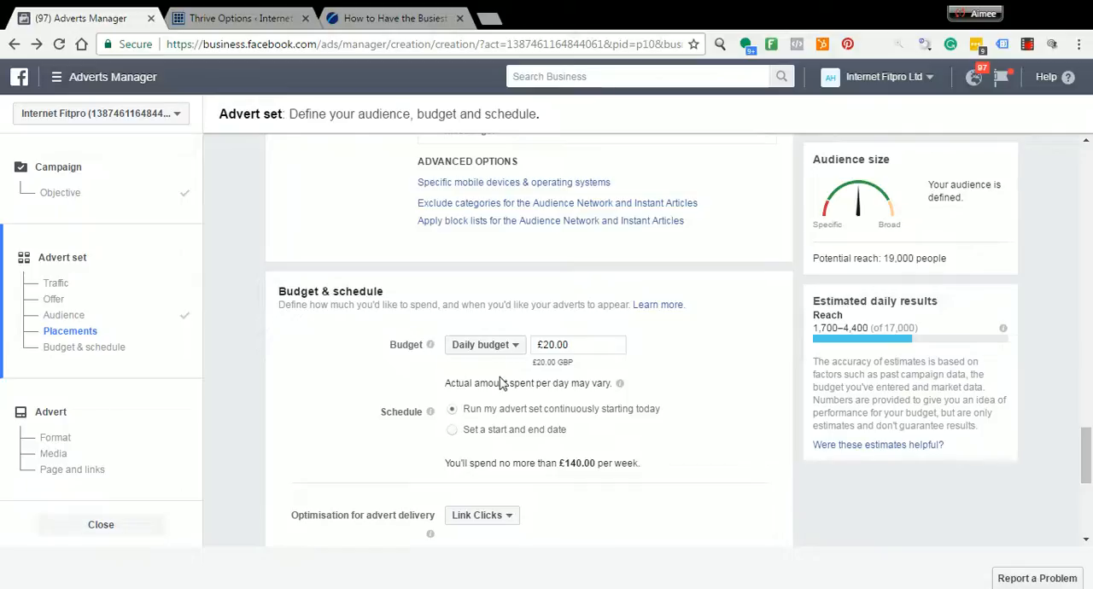
pyautogui.click(453, 431)
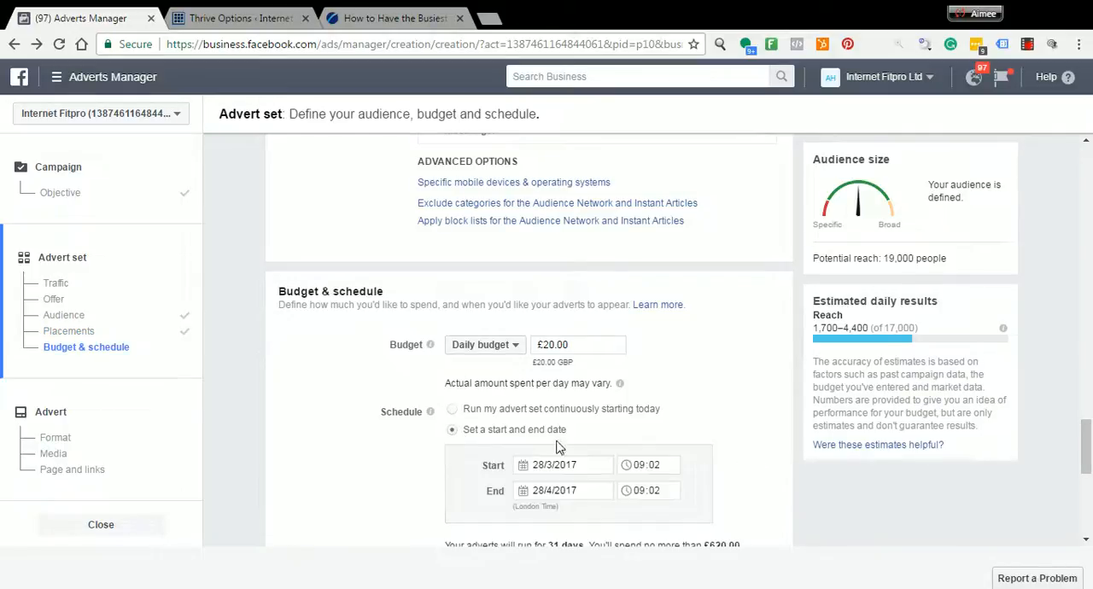
pyautogui.scroll(-2, 521, 342)
pyautogui.click(523, 333)
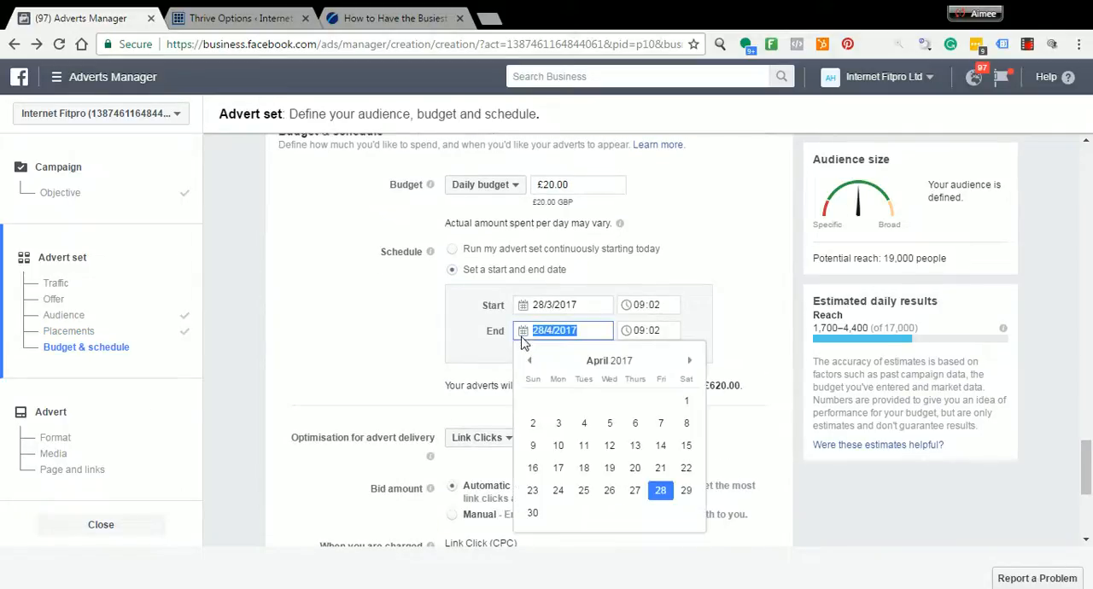
pyautogui.click(611, 424)
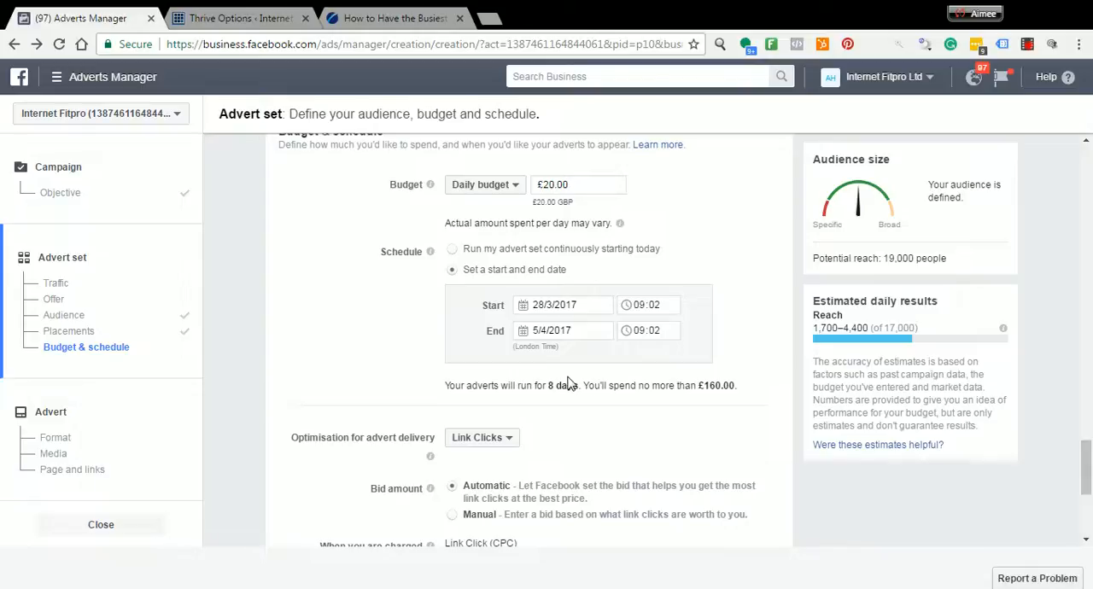
# Keep the default optimisation, bidding and delivery settings and continue to the advert creation stage
pyautogui.scroll(-2, 568, 385)
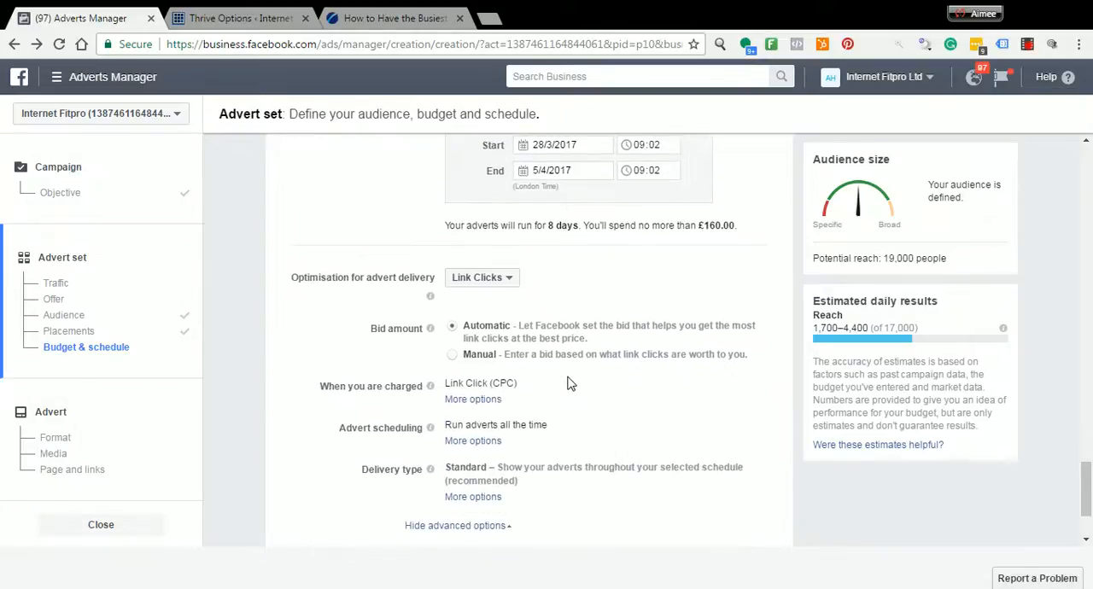
pyautogui.scroll(-1, 568, 384)
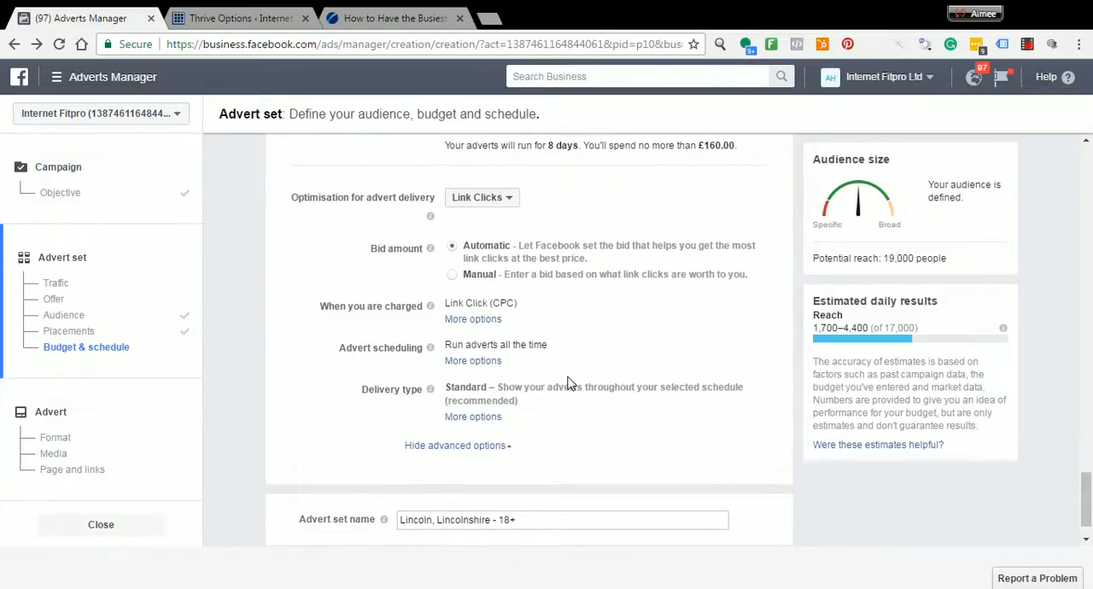
pyautogui.scroll(-1, 568, 384)
pyautogui.click(756, 521)
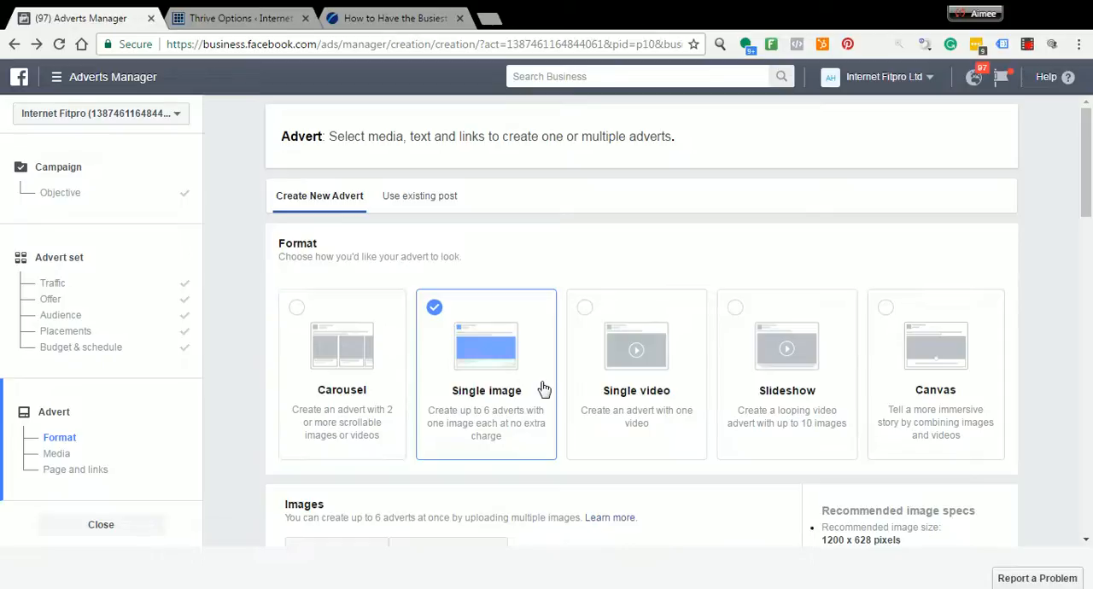
# Upload the bootcamp group photo as the image for the single-image advert
pyautogui.scroll(-3, 544, 389)
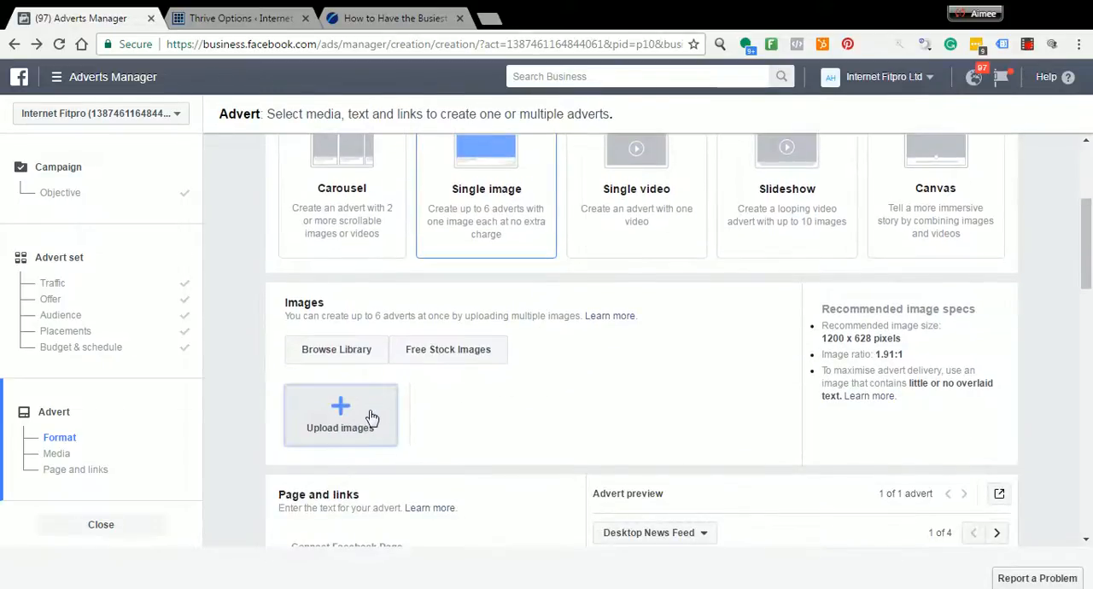
pyautogui.click(372, 418)
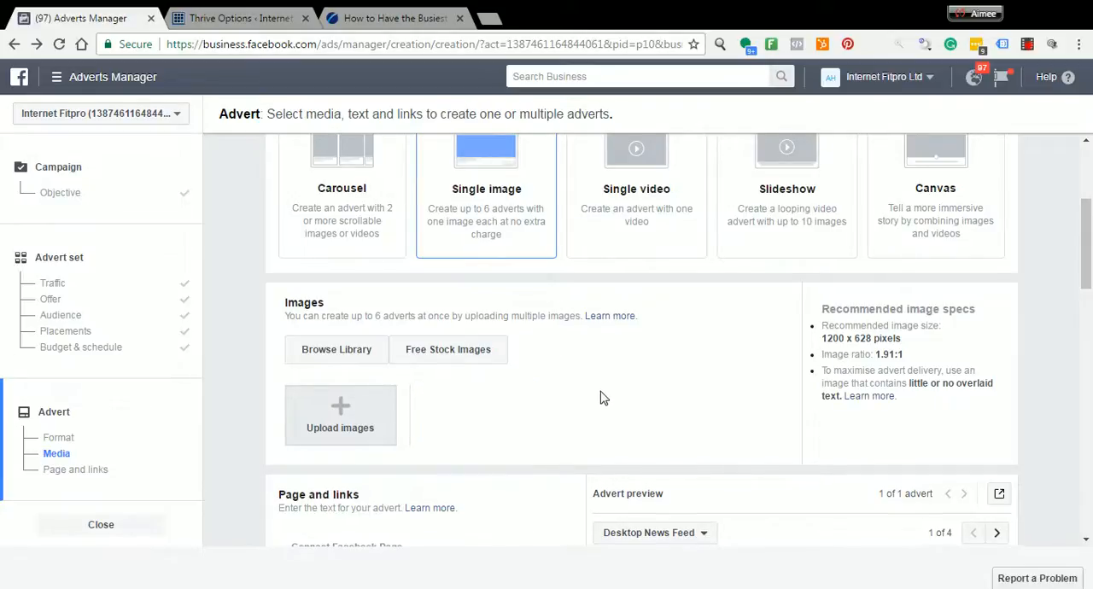
pyautogui.scroll(-2, 600, 398)
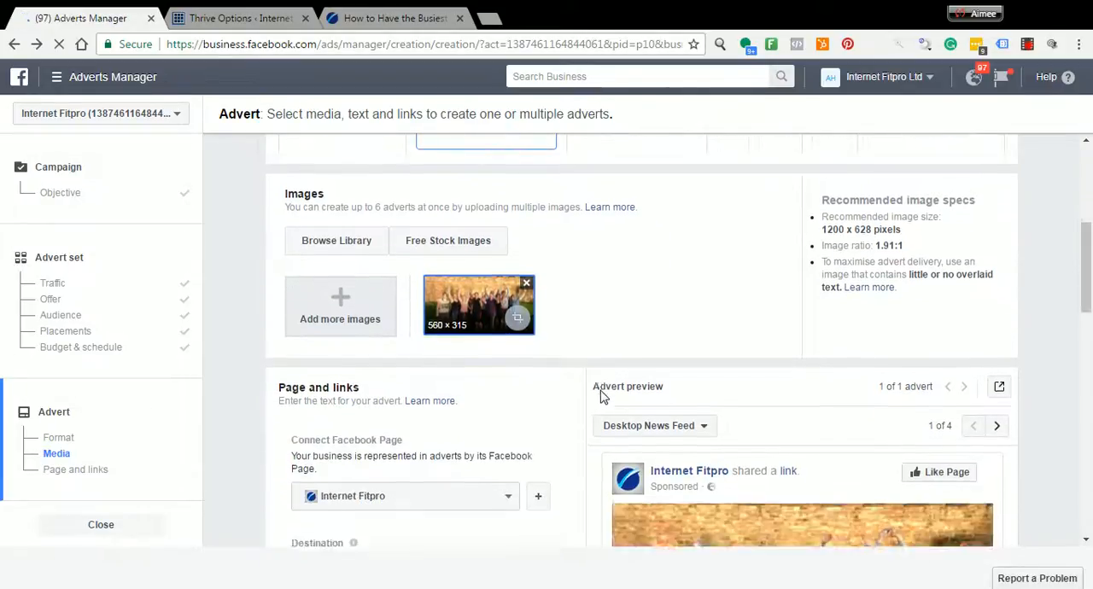
pyautogui.scroll(-4, 602, 397)
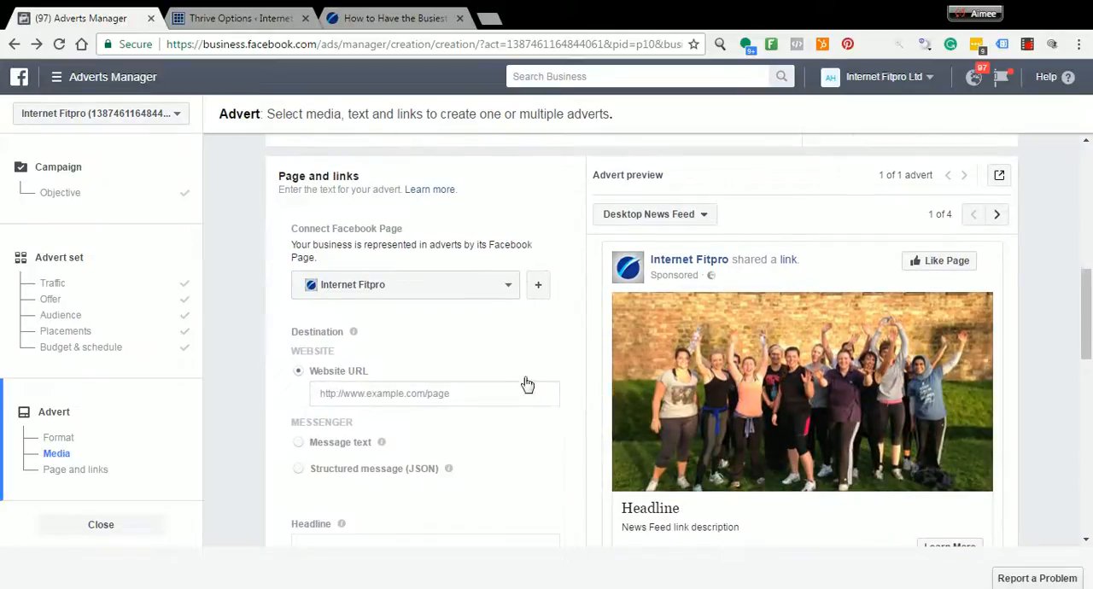
pyautogui.click(365, 15)
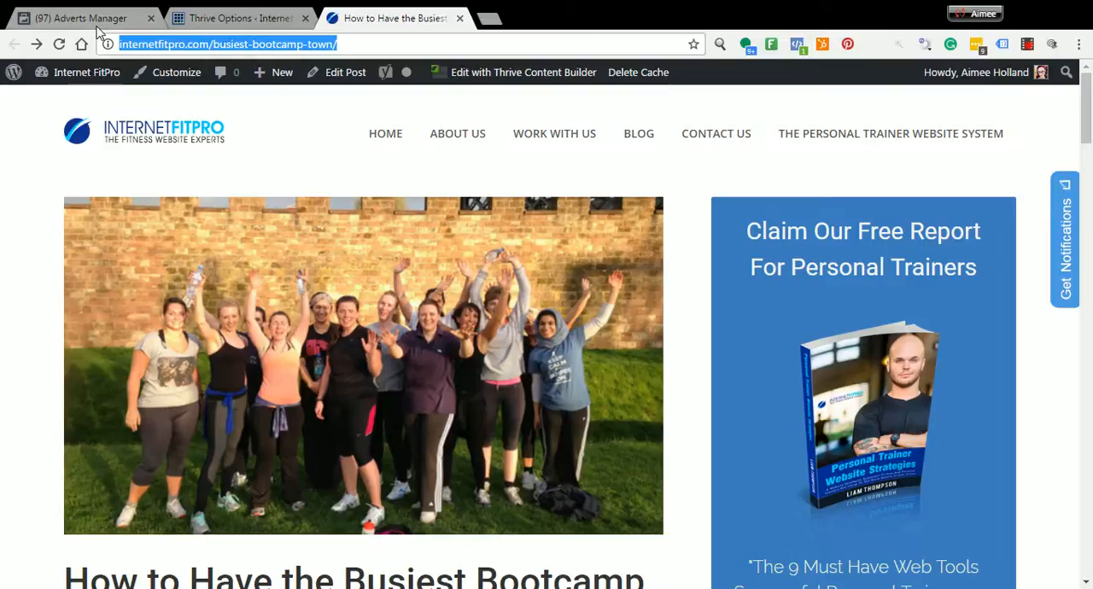
pyautogui.click(100, 19)
pyautogui.click(401, 394)
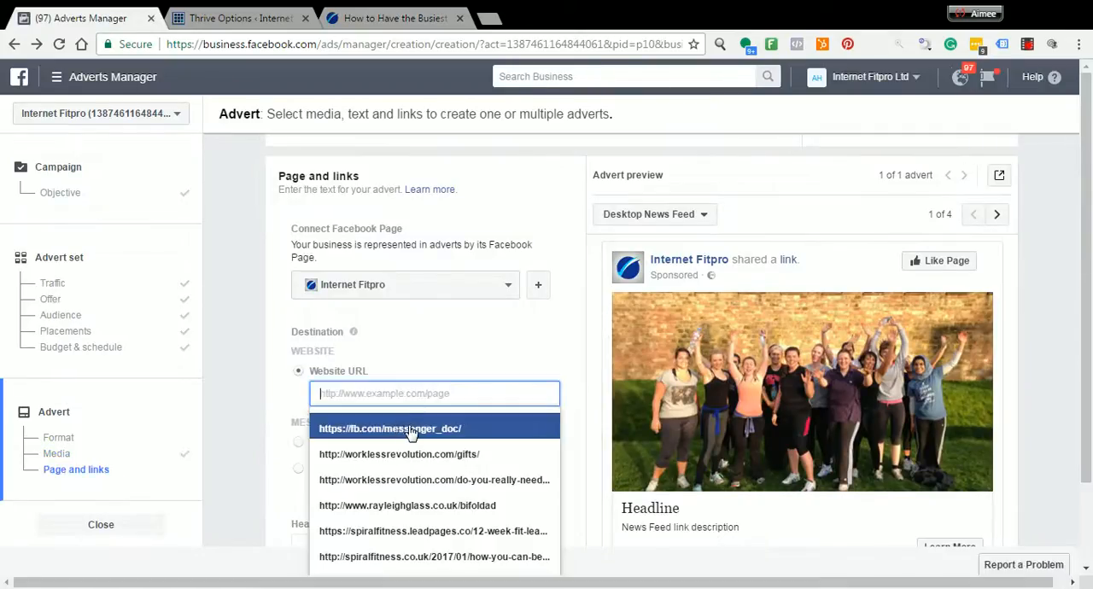
pyautogui.write('http://internetfitpro.com/busiest-bootcamp-town/')
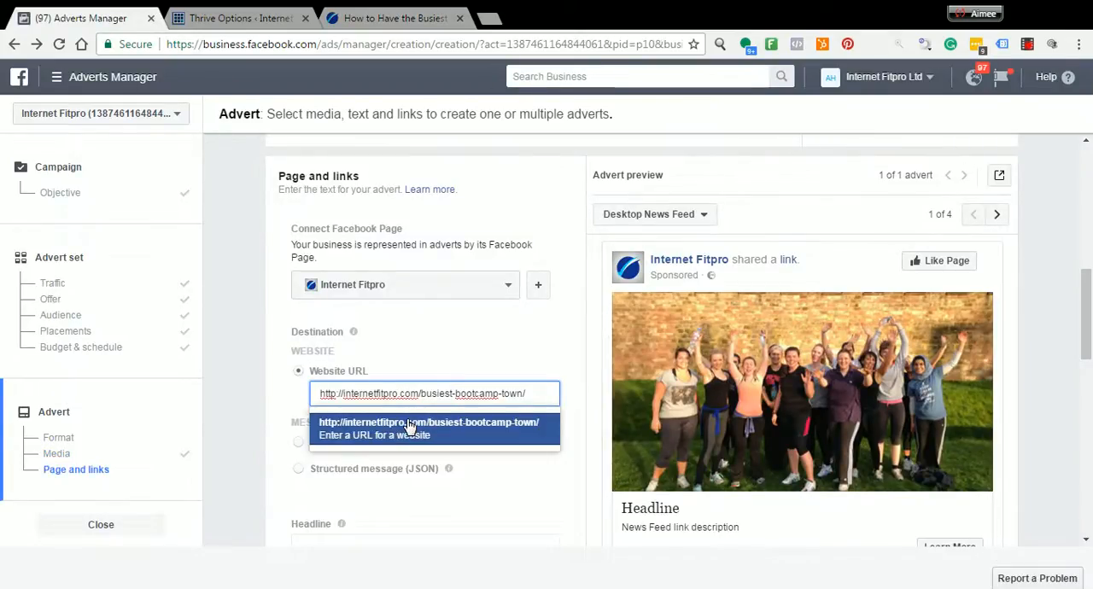
pyautogui.click(507, 488)
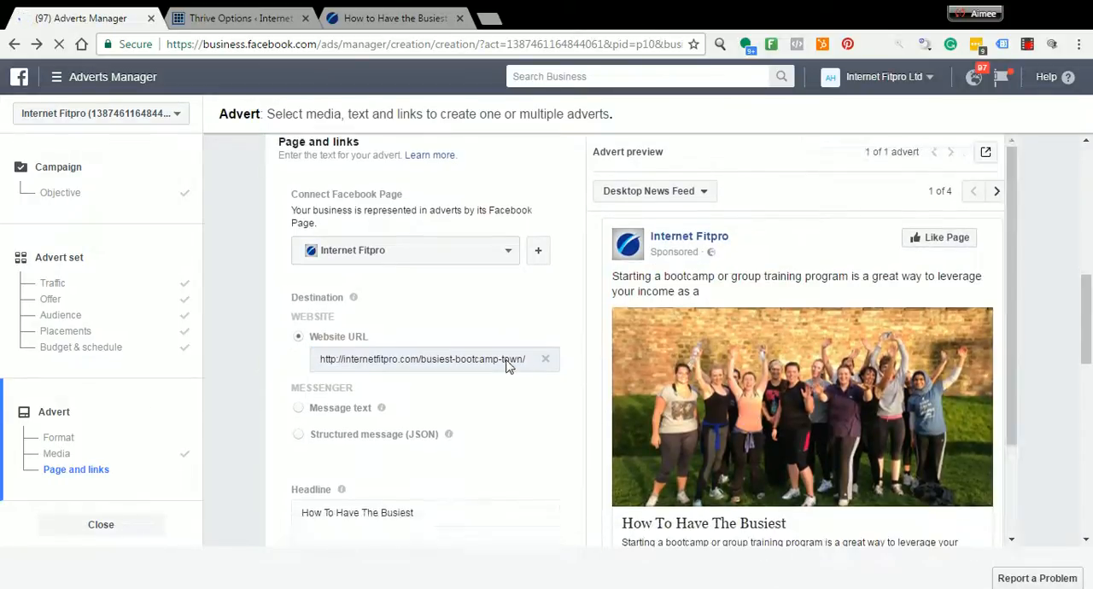
# Copy the full title "How to Have the Busiest Bootcamp in Your Town" from the blog article
pyautogui.scroll(-2, 508, 376)
pyautogui.scroll(-1, 510, 379)
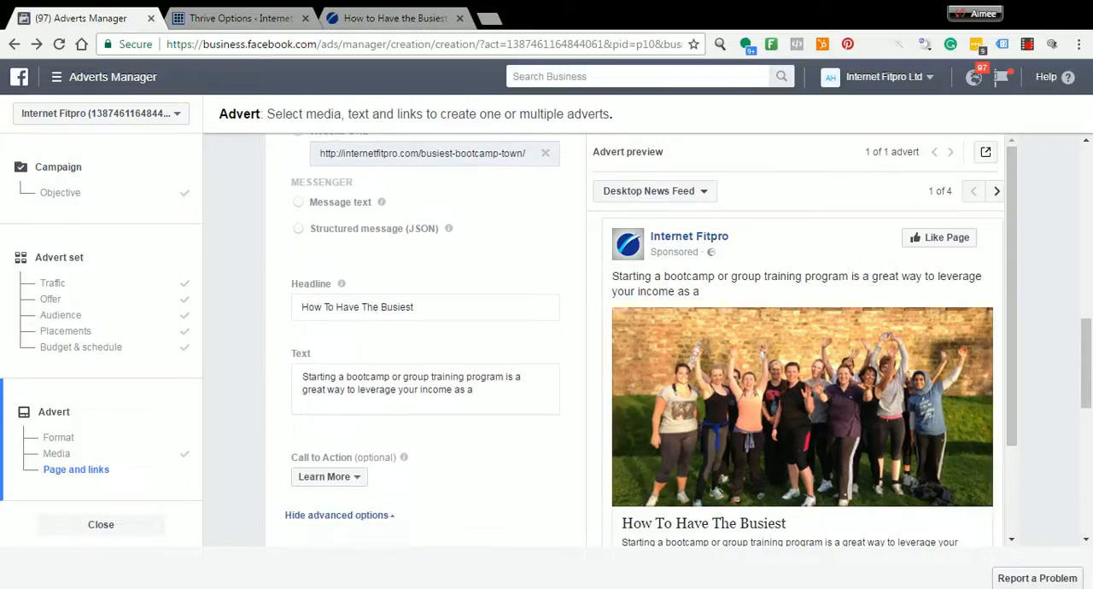
pyautogui.scroll(-1, 728, 413)
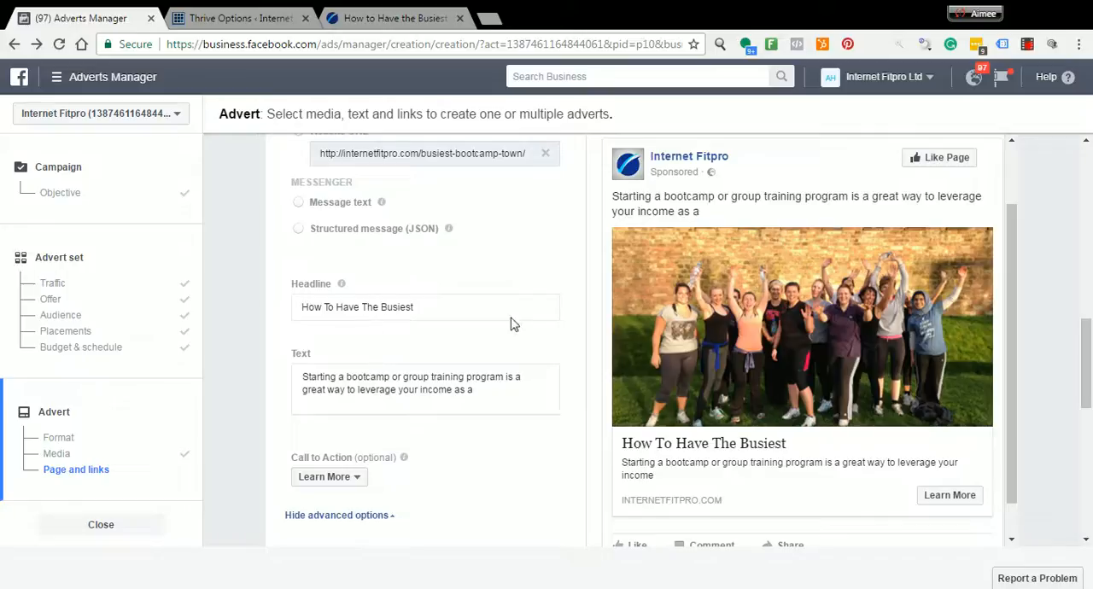
pyautogui.click(360, 15)
pyautogui.scroll(-3, 331, 451)
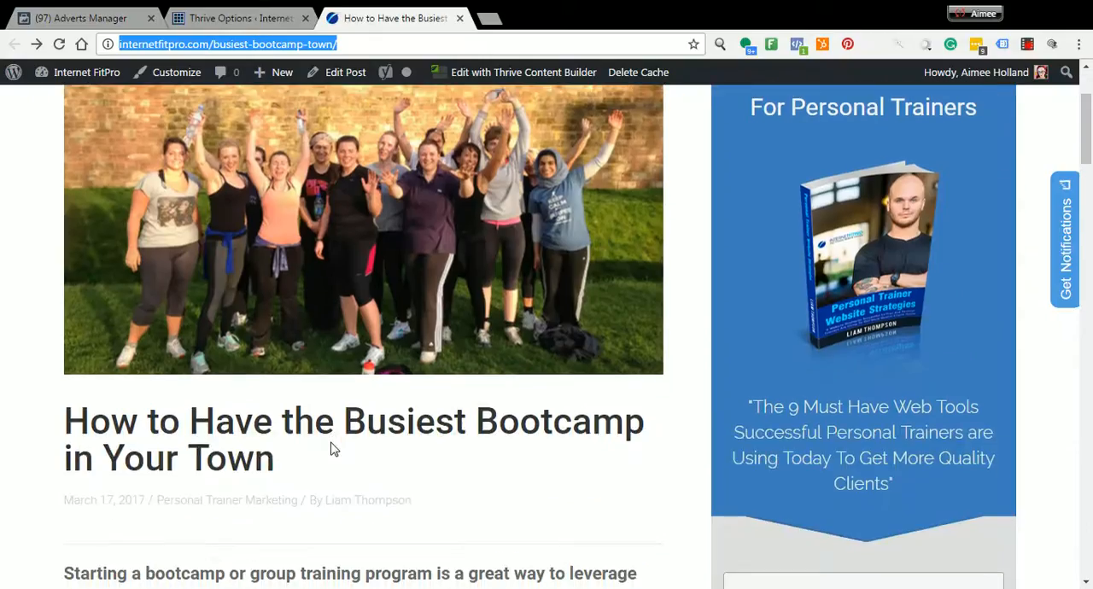
pyautogui.moveTo(296, 463); pyautogui.dragTo(143, 440)
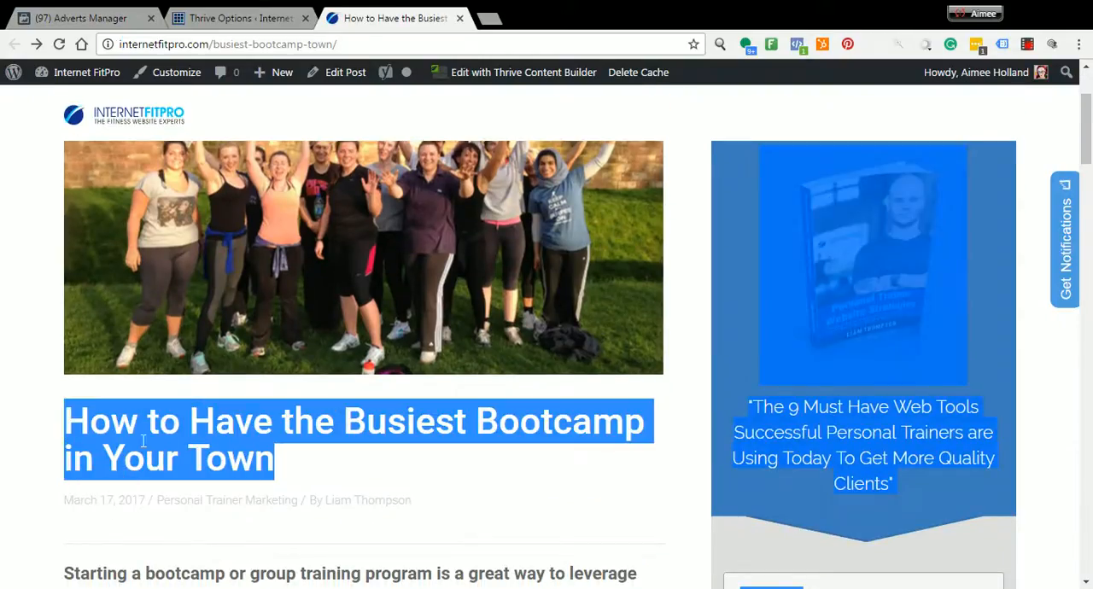
pyautogui.click(221, 440)
pyautogui.moveTo(280, 467); pyautogui.dragTo(80, 431)
pyautogui.hotkey('ctrl', 'c')
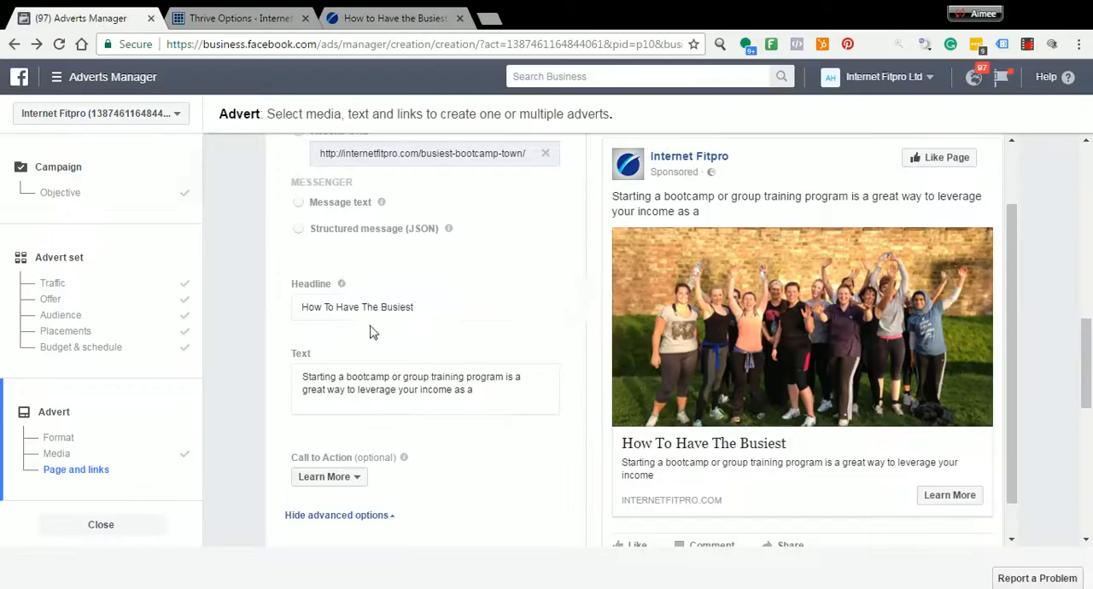
# Replace the advert's headline with "How to Have the Busiest Bootcamp in Your Town"
pyautogui.click(93, 19)
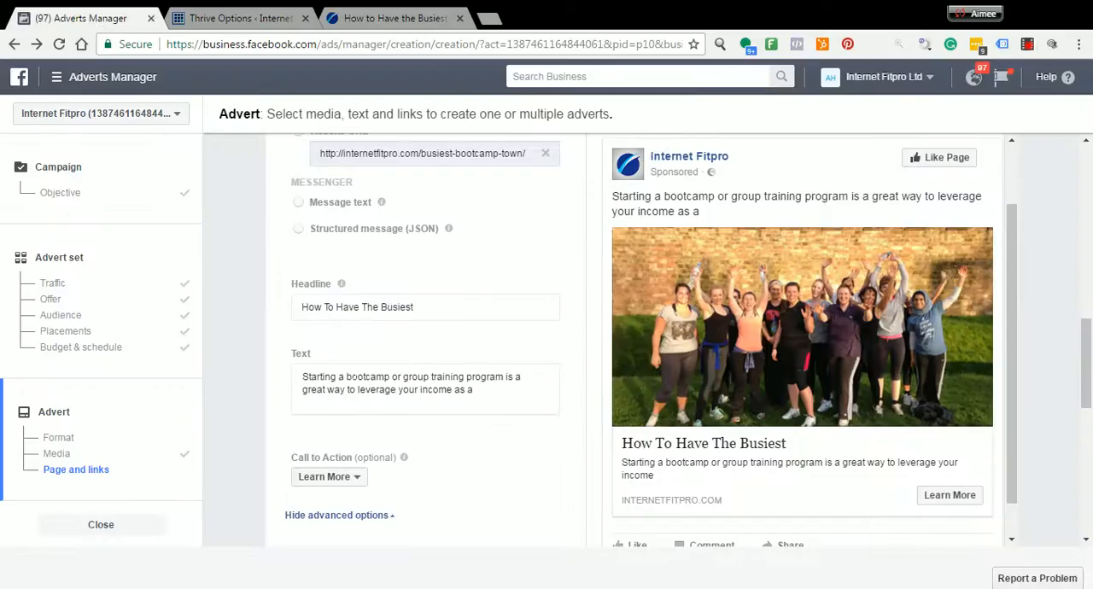
pyautogui.moveTo(415, 308); pyautogui.dragTo(290, 310)
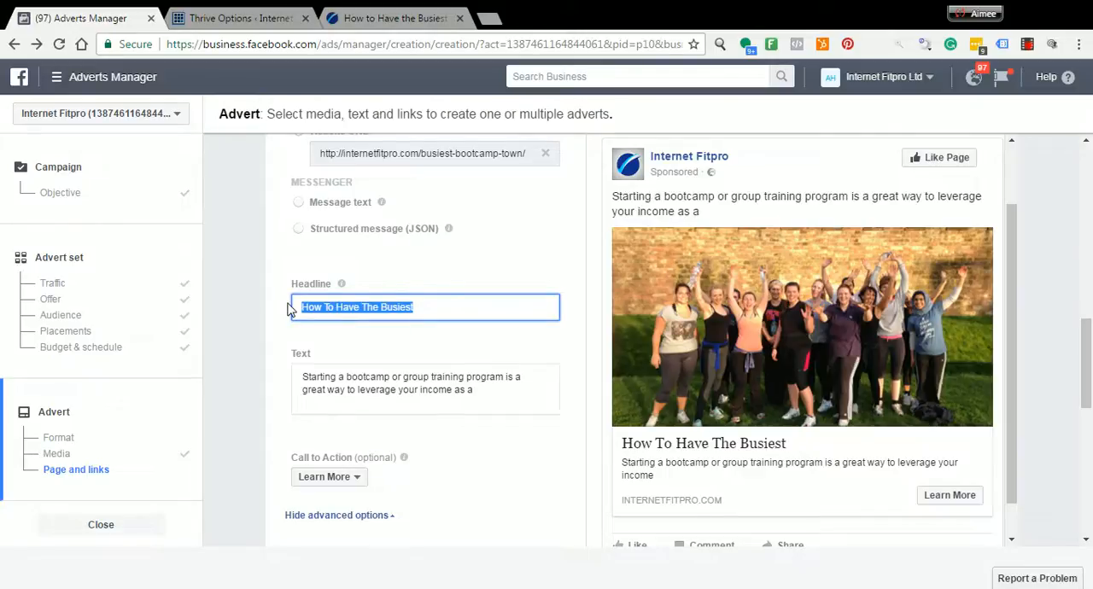
pyautogui.hotkey('ctrl', 'v')
pyautogui.press('Tab')
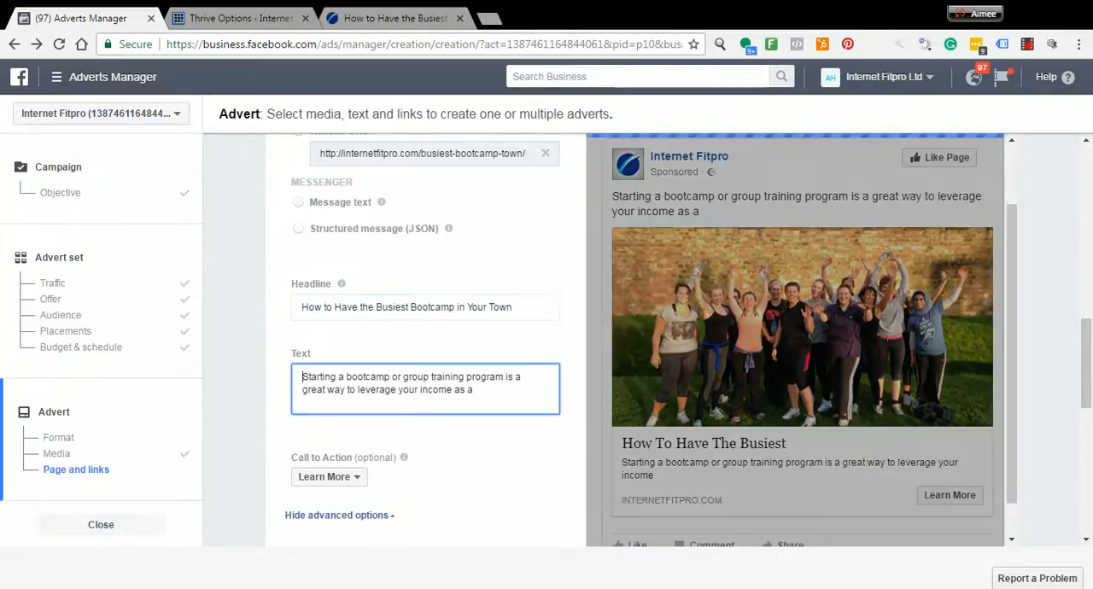
# Copy the full bold opening paragraph, starting "Starting a bootcamp or group training program", from the blog article
pyautogui.click(350, 19)
pyautogui.scroll(-2, 311, 380)
pyautogui.scroll(-1, 312, 380)
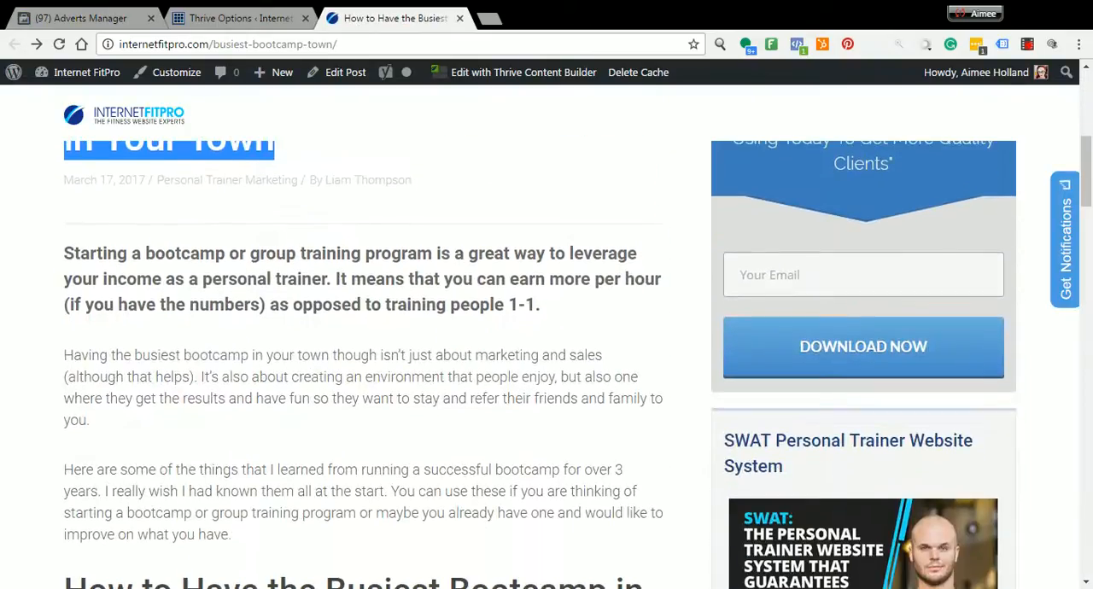
pyautogui.moveTo(525, 304); pyautogui.dragTo(104, 256)
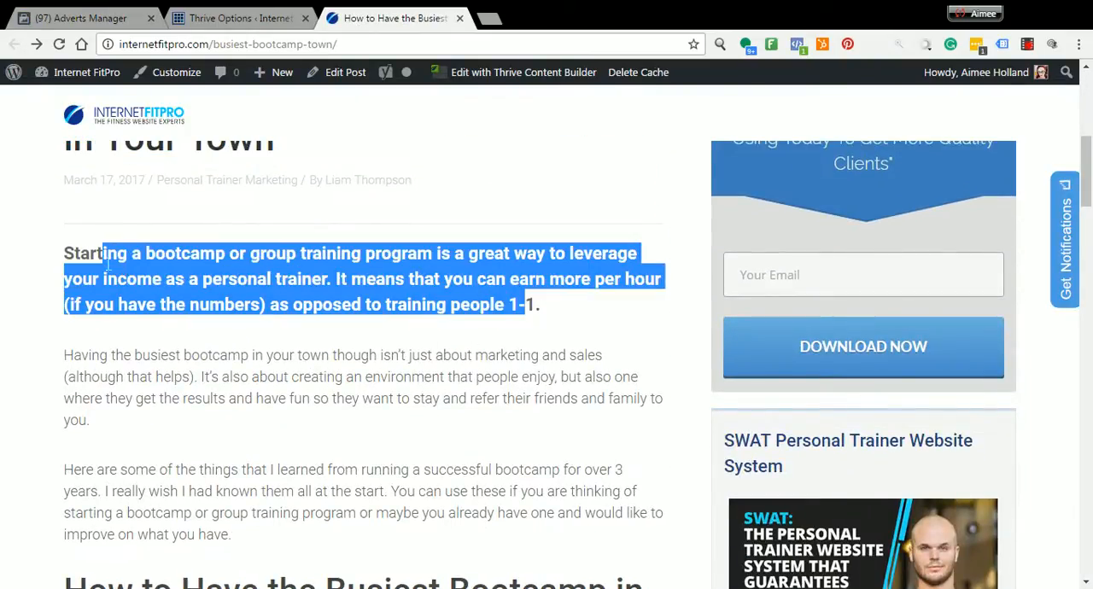
pyautogui.click(553, 317)
pyautogui.moveTo(543, 317); pyautogui.dragTo(75, 263)
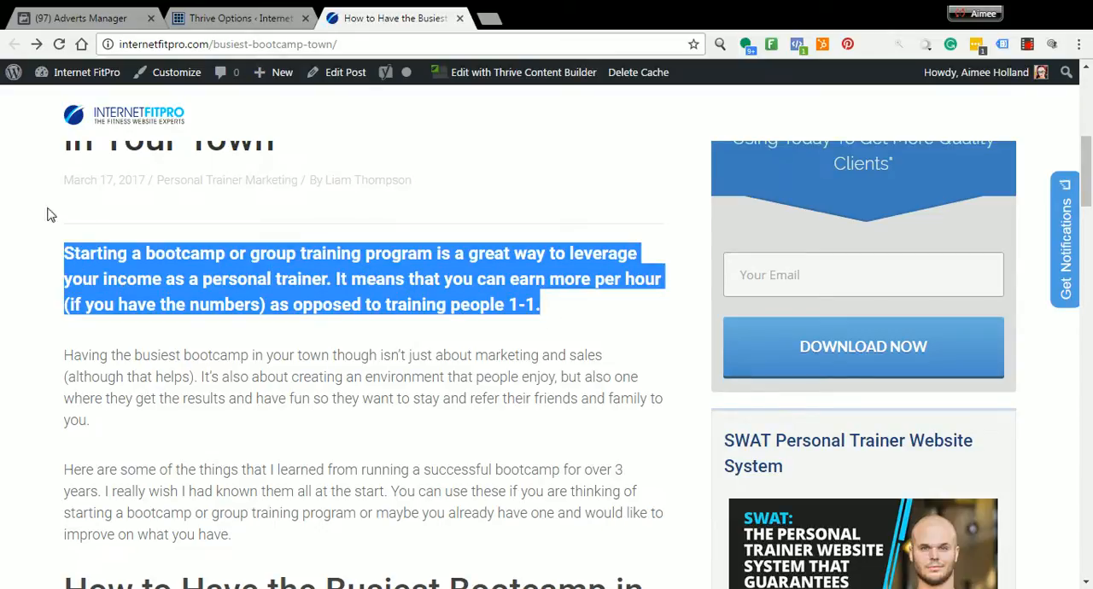
# Replace the advert text with the copied paragraph, keeping only its first sentence, which ends in "as a personal trainer."
pyautogui.click(52, 19)
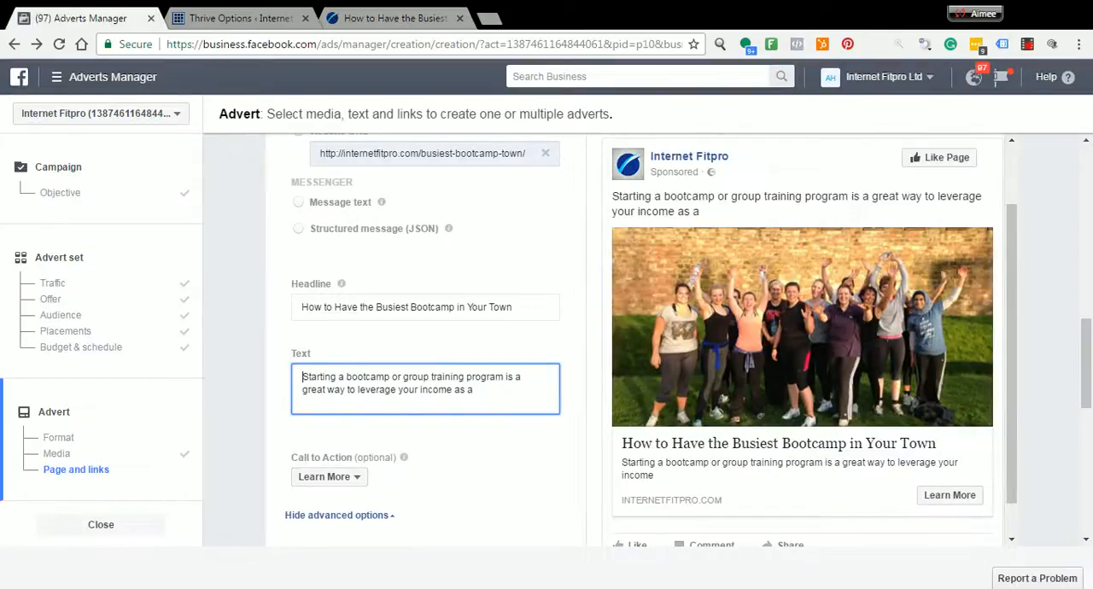
pyautogui.hotkey('ctrl', 'a')
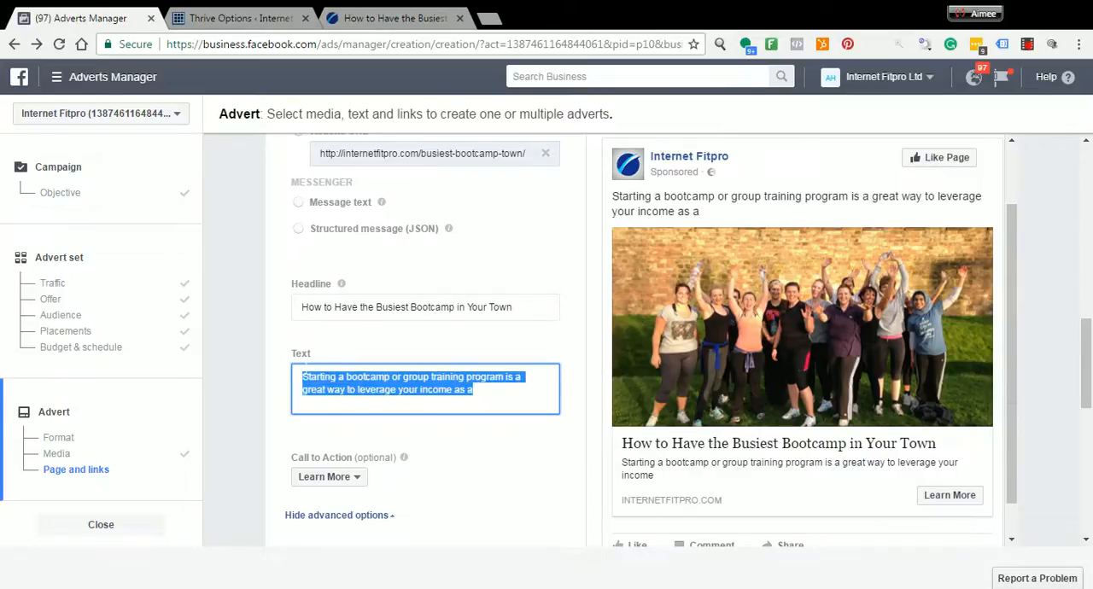
pyautogui.hotkey('ctrl', 'v')
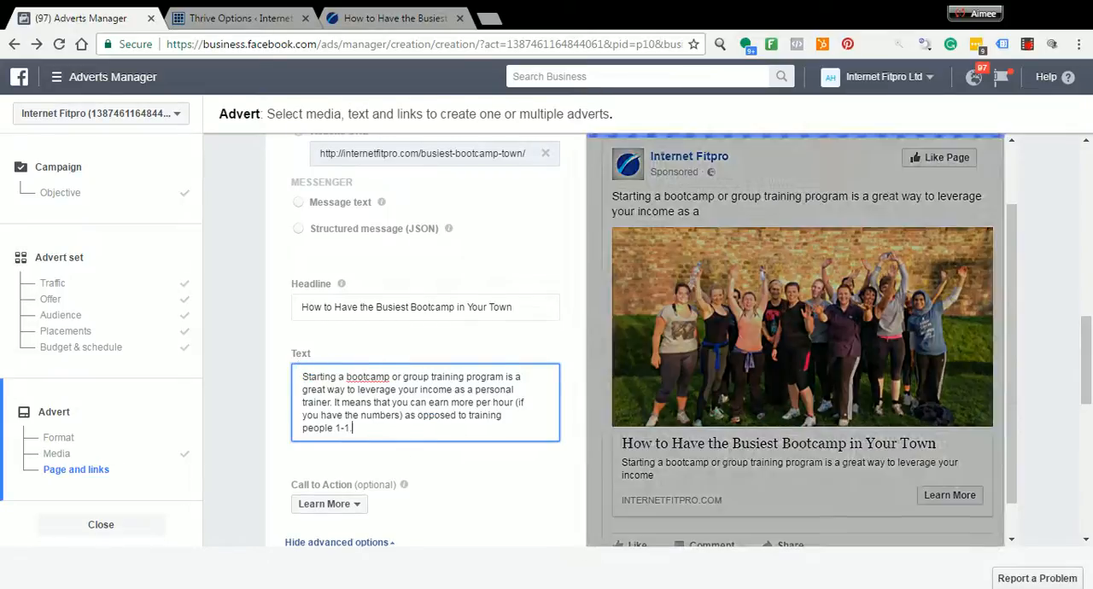
pyautogui.moveTo(335, 402); pyautogui.dragTo(381, 441)
pyautogui.press('BackSpace')
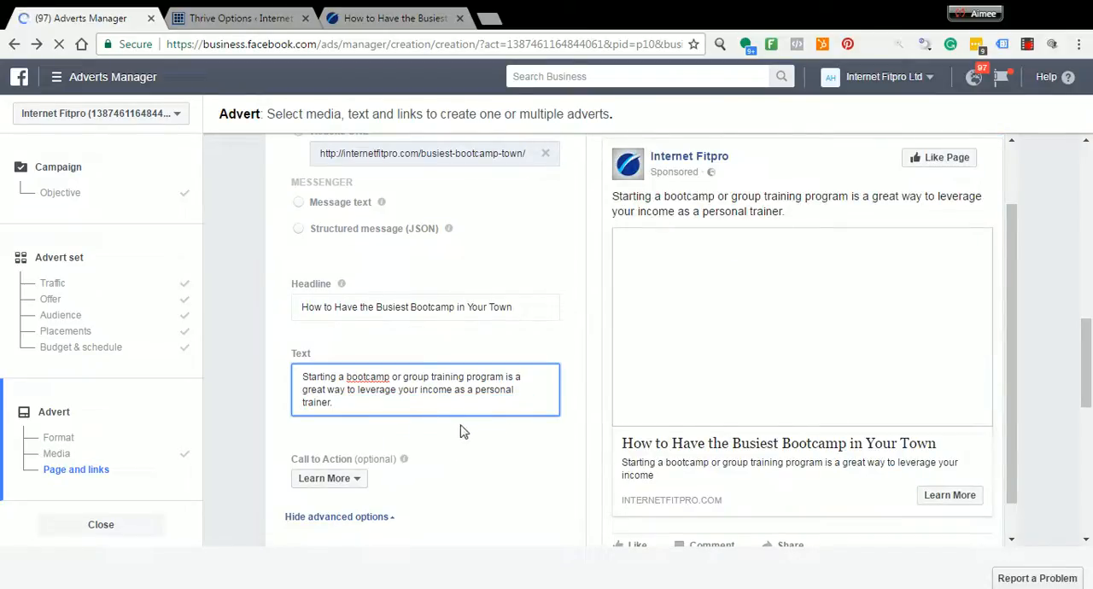
# Fill in the News Feed link description with "Read on to discover hoe to create the busieist bootcamp in town"
pyautogui.scroll(-2, 429, 441)
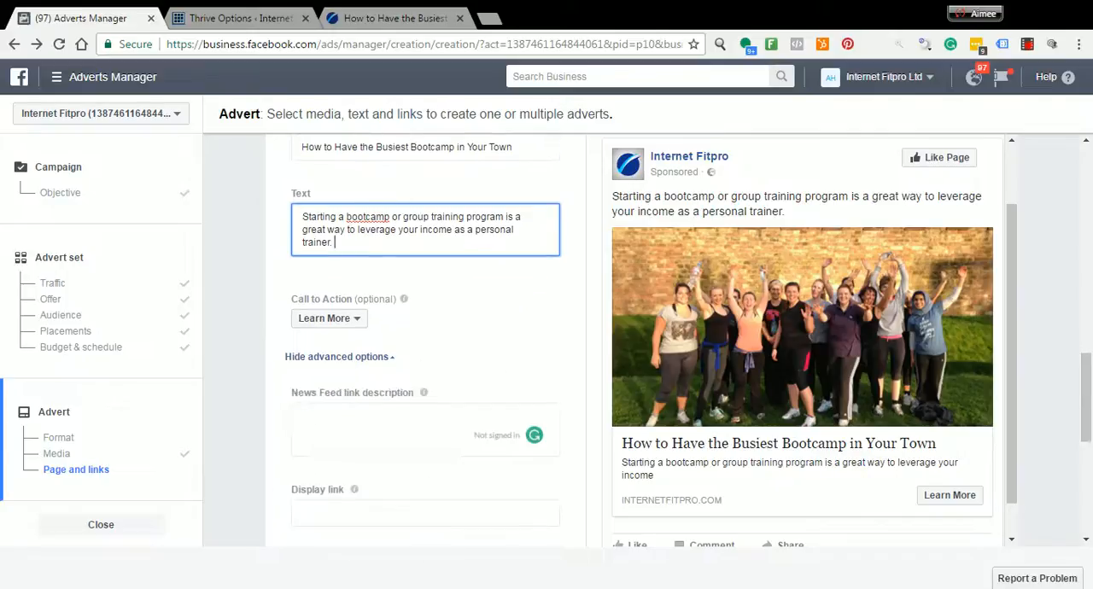
pyautogui.scroll(-1, 431, 441)
pyautogui.click(356, 409)
pyautogui.click(358, 349)
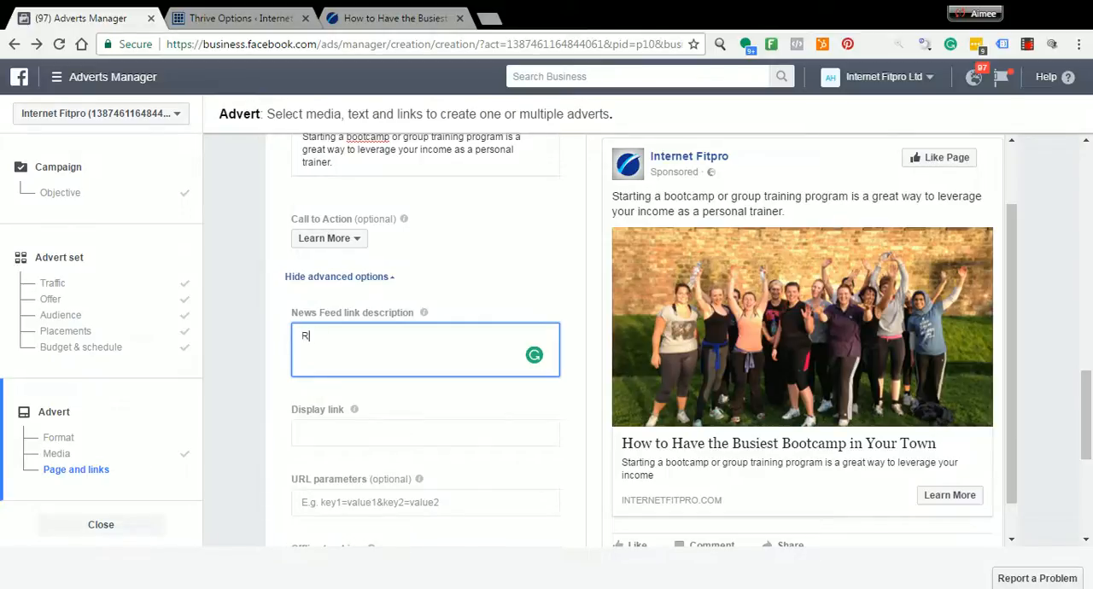
pyautogui.write('Read on to discover hoe to cre')
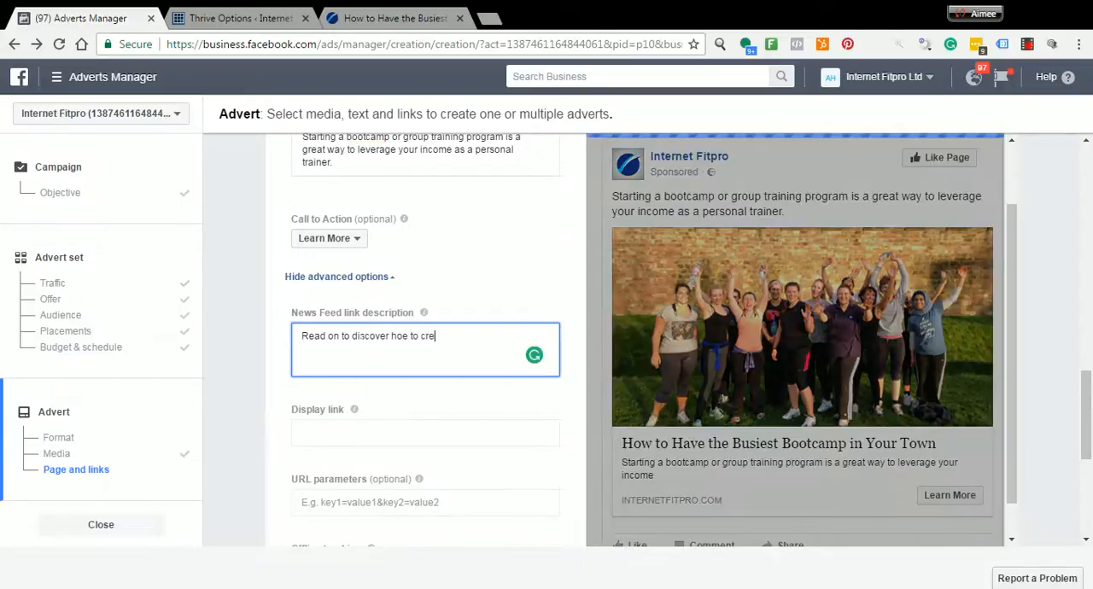
pyautogui.write('ate the busi')
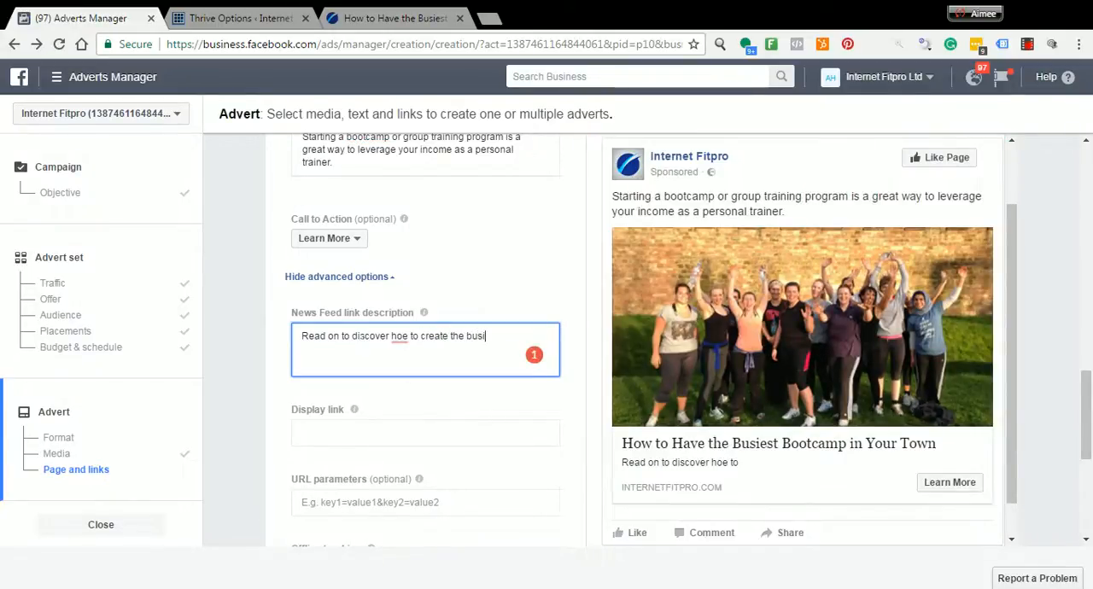
pyautogui.write('eist bootcamp in town')
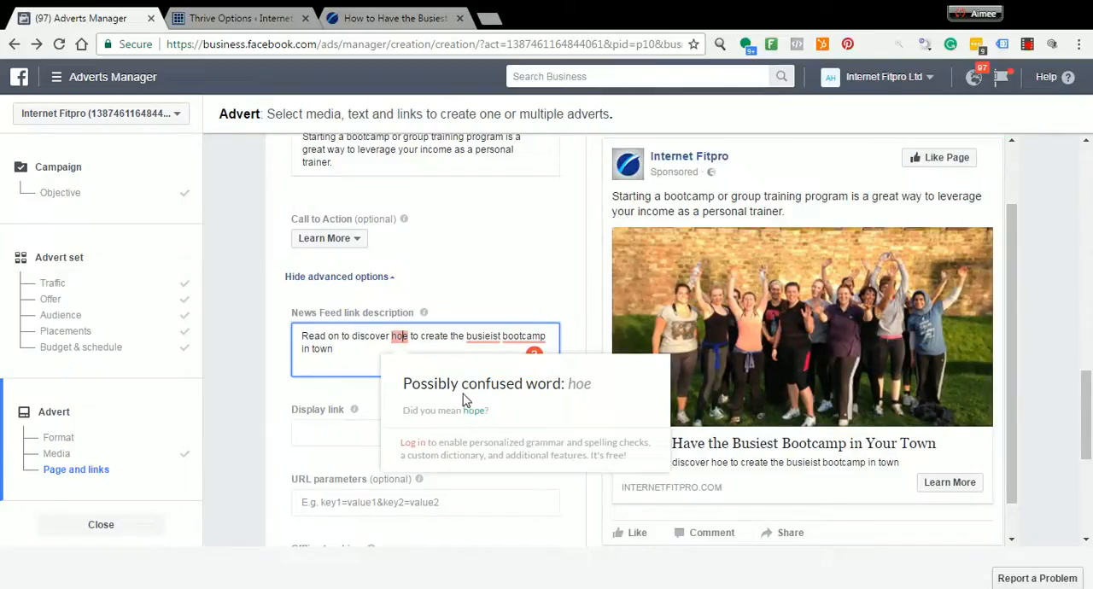
# Correct "hoe" to "how" and hyphenate "bootcamp" as "boot-camp" in the News Feed link description
pyautogui.doubleClick(399, 335)
pyautogui.write('how')
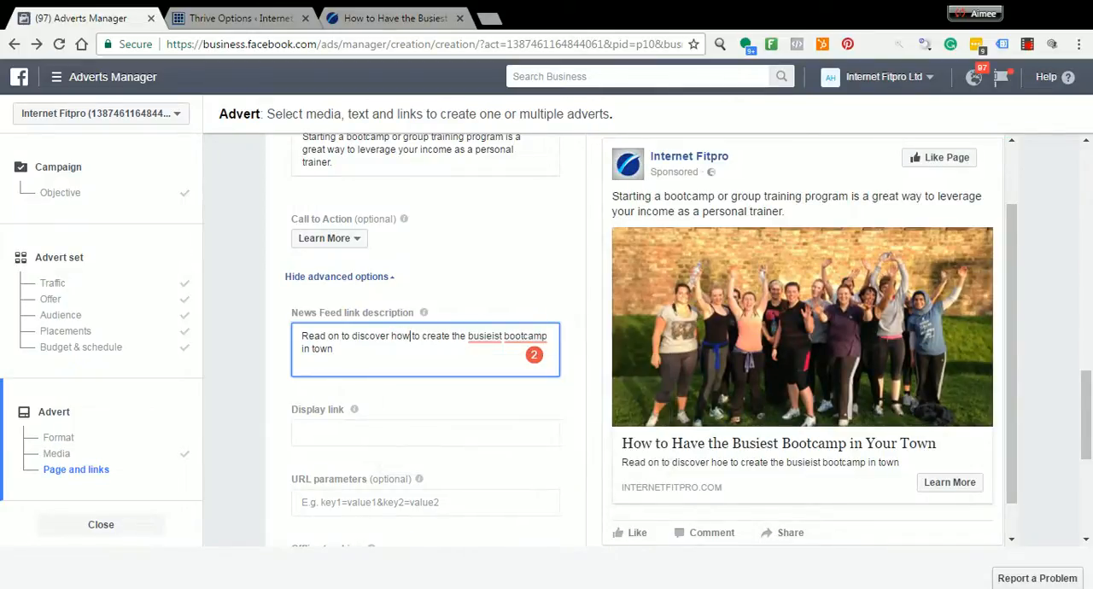
pyautogui.moveTo(485, 336)
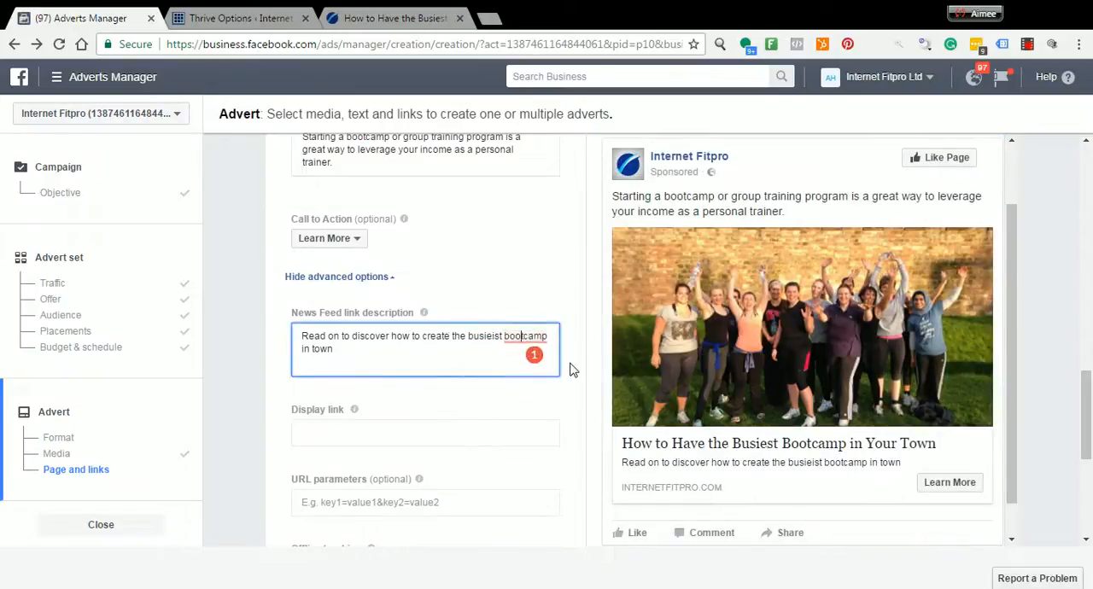
pyautogui.write('-')
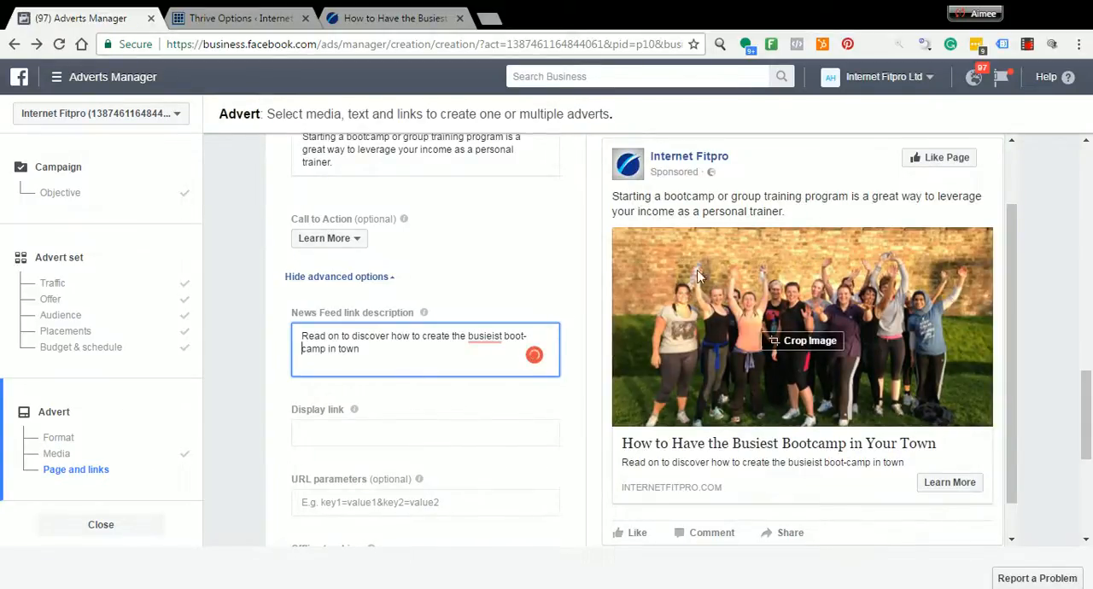
# Correct the misspelled "busieist" to "busiest" in the News Feed link description
pyautogui.scroll(-1, 514, 261)
pyautogui.scroll(-3, 427, 341)
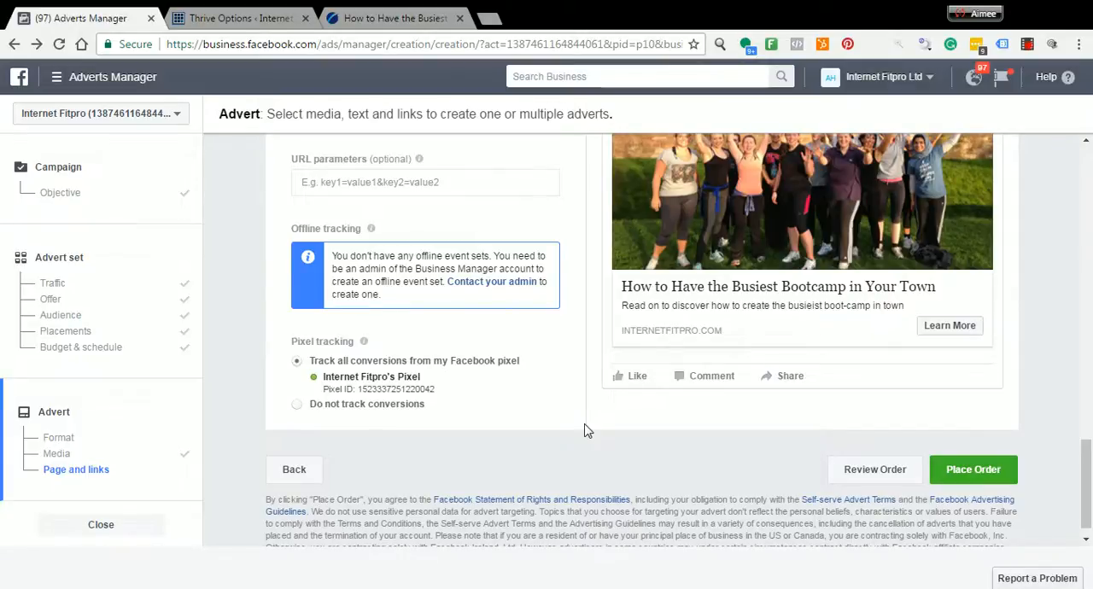
pyautogui.scroll(3, 589, 437)
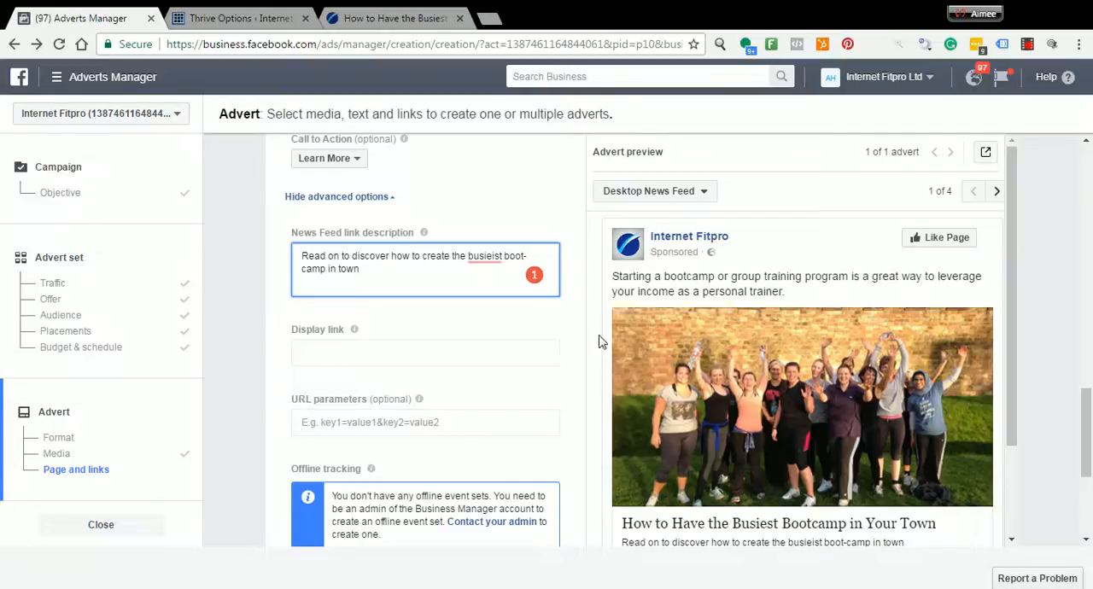
pyautogui.moveTo(485, 256)
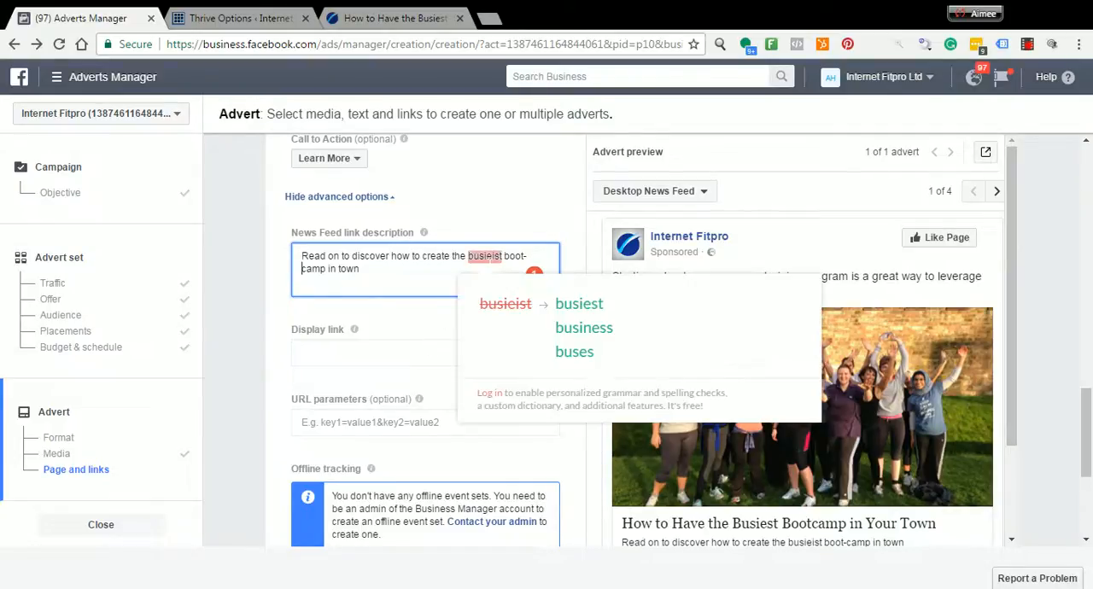
pyautogui.click(580, 302)
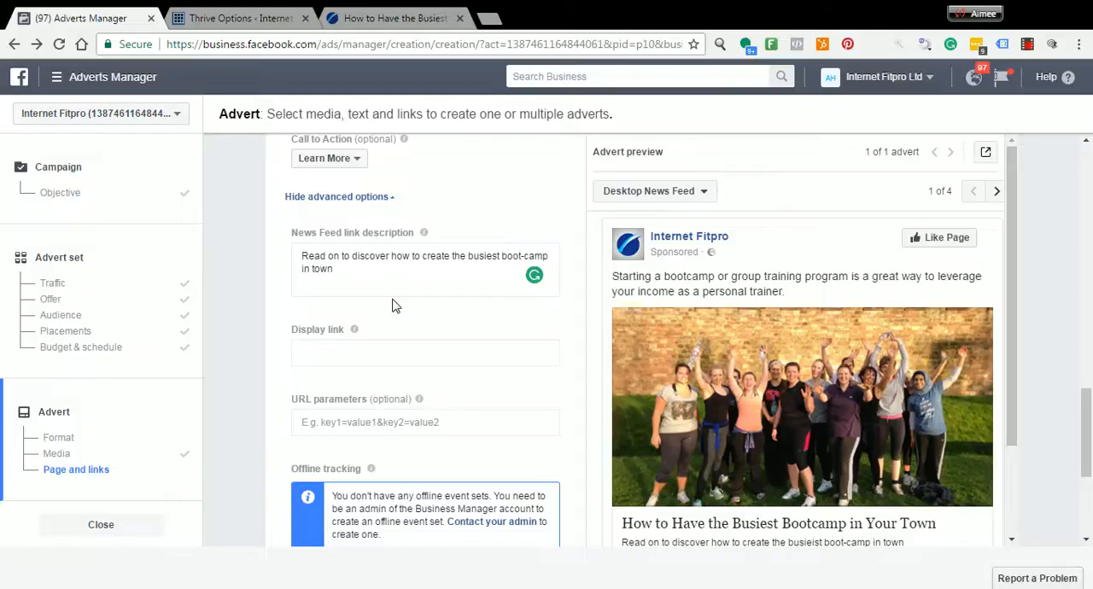
# Check the advert preview and open the ad account's Audiences library
pyautogui.moveTo(726, 353)
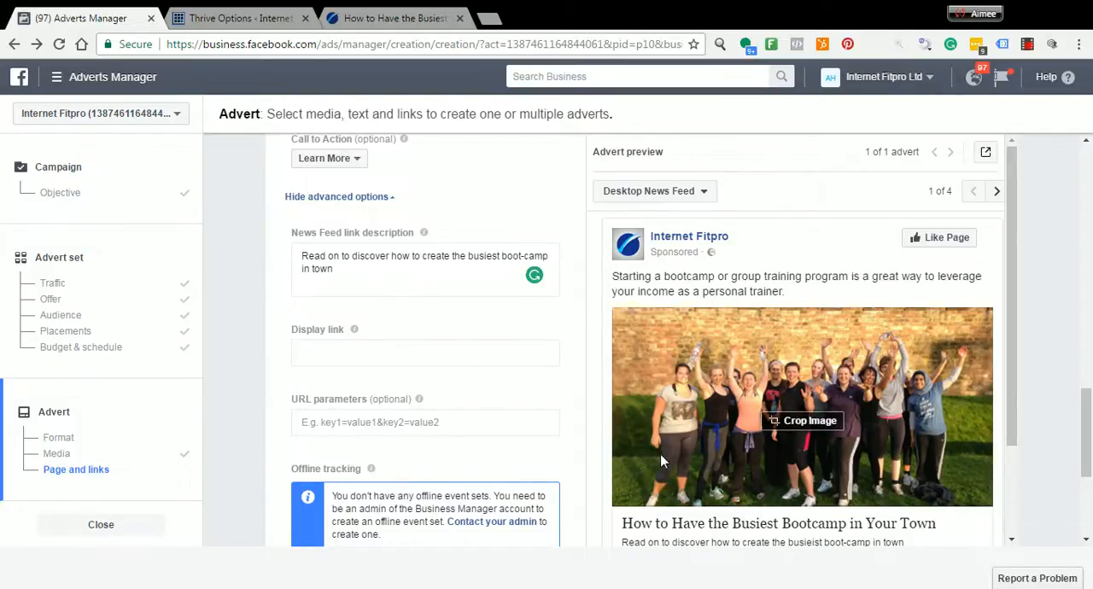
pyautogui.scroll(-1, 660, 454)
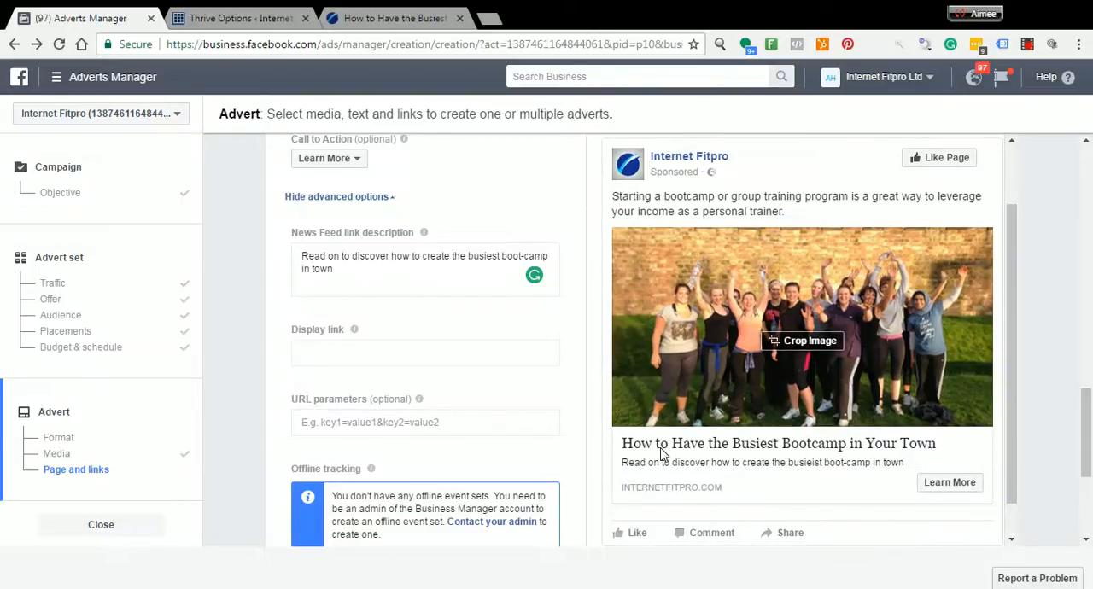
pyautogui.scroll(8, 508, 422)
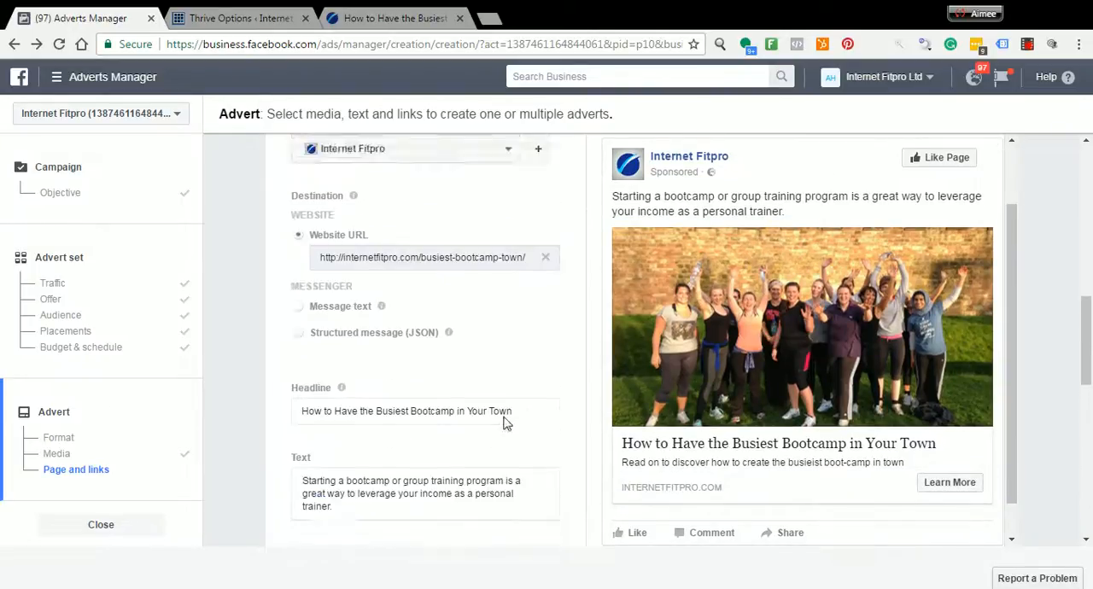
pyautogui.scroll(2, 508, 424)
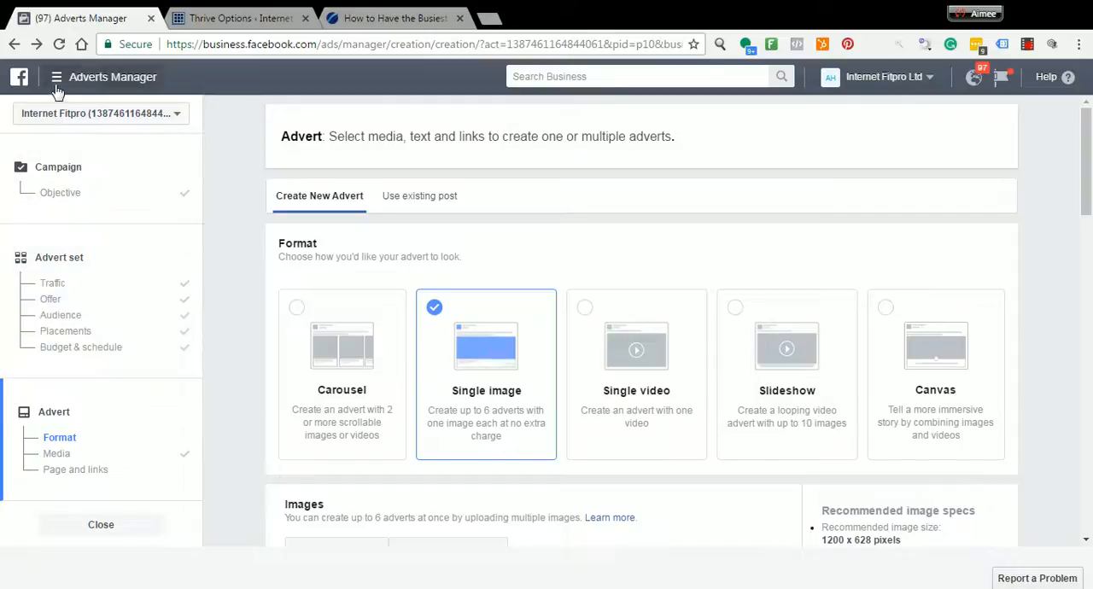
pyautogui.click(56, 82)
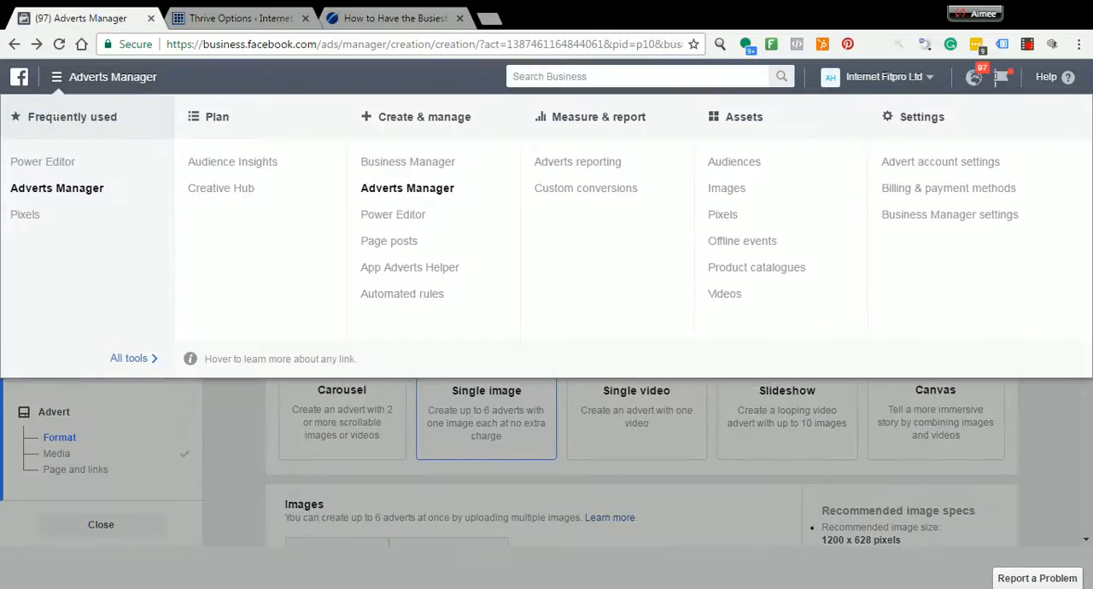
pyautogui.click(757, 170)
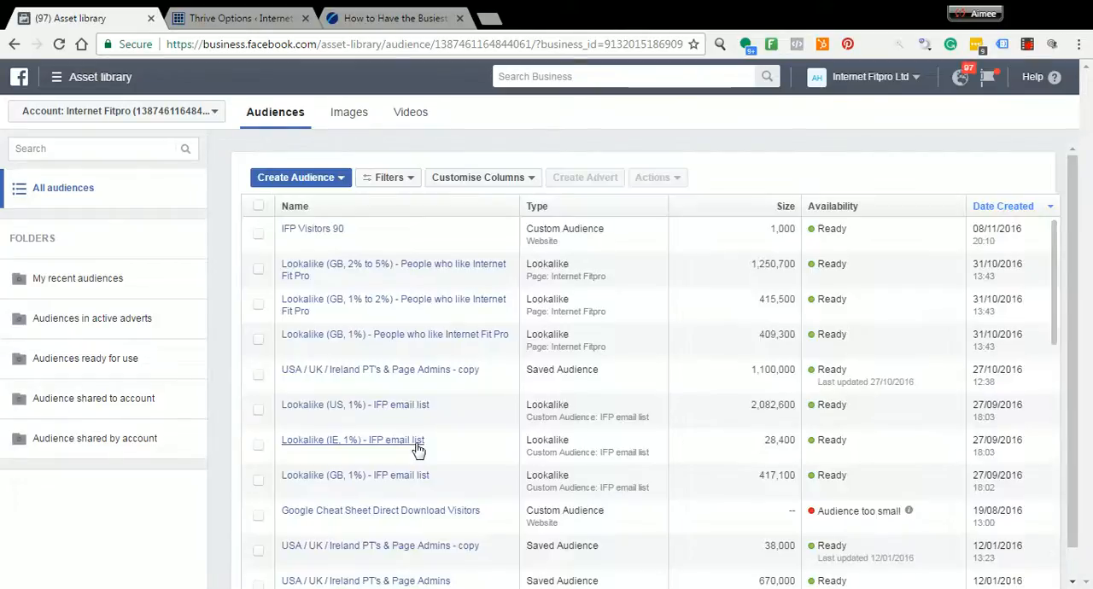
# Copy the bootcamp blog article's URL and return to the Audiences library
pyautogui.click(375, 18)
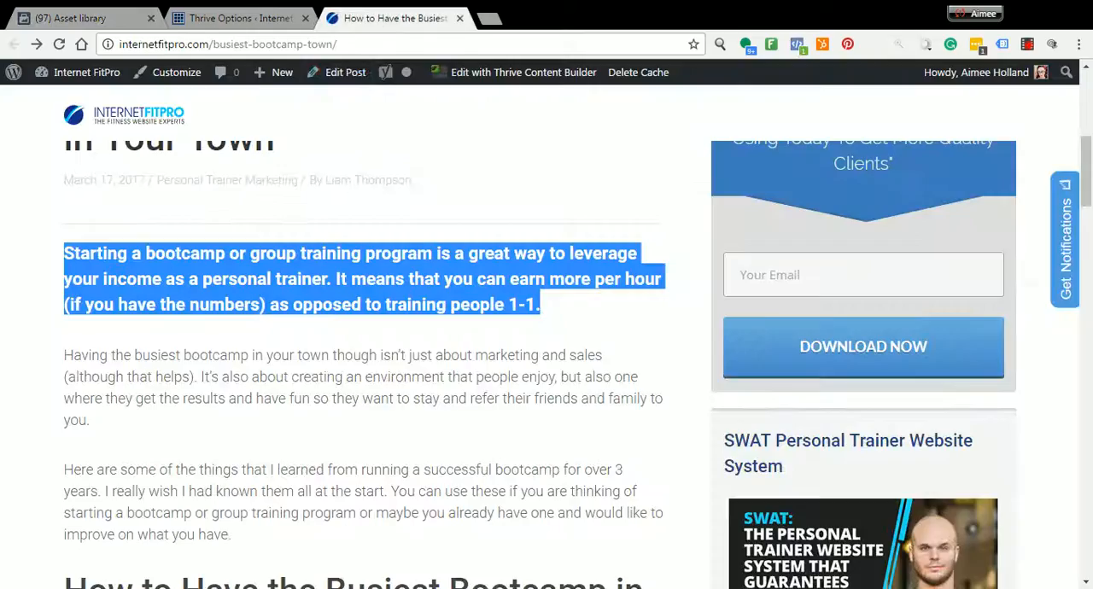
pyautogui.click(342, 45)
pyautogui.hotkey('ctrl', 'c')
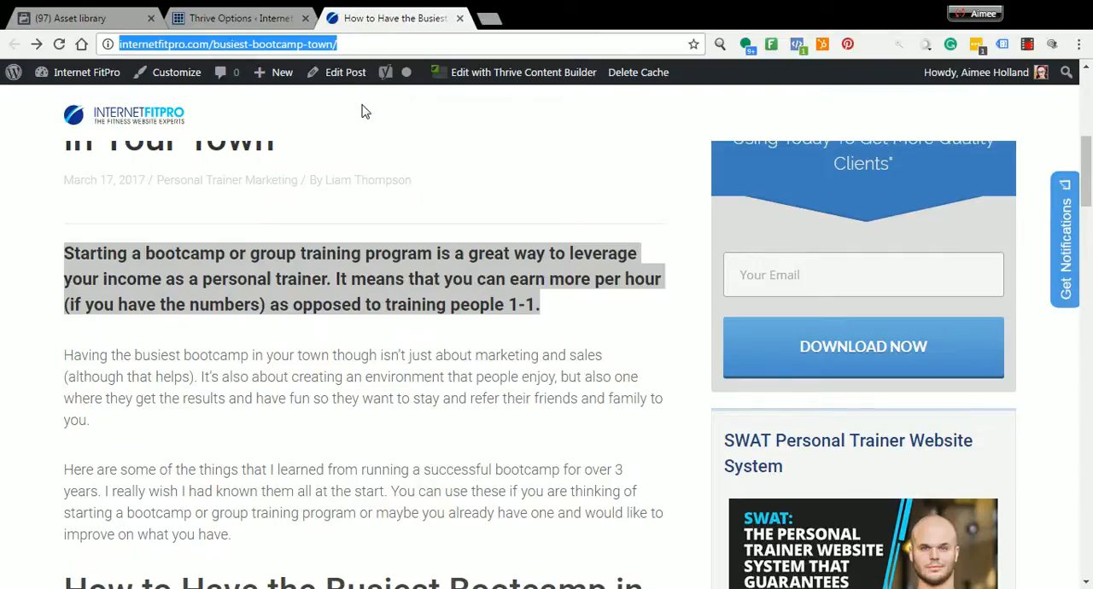
pyautogui.click(119, 18)
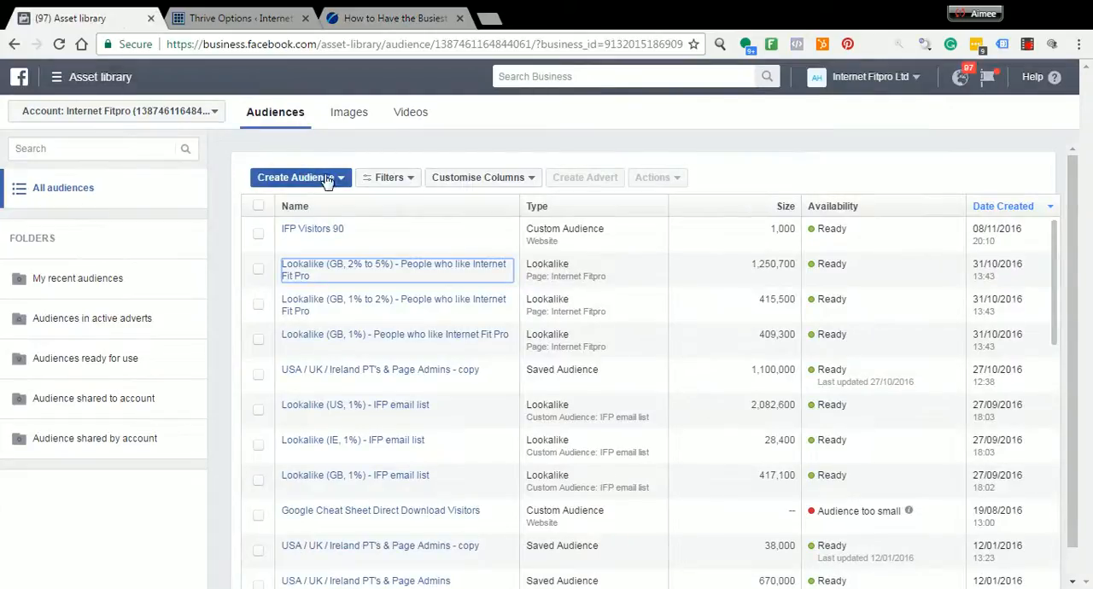
# Start a website traffic custom audience that targets people who visit specific web pages
pyautogui.click(329, 179)
pyautogui.click(328, 200)
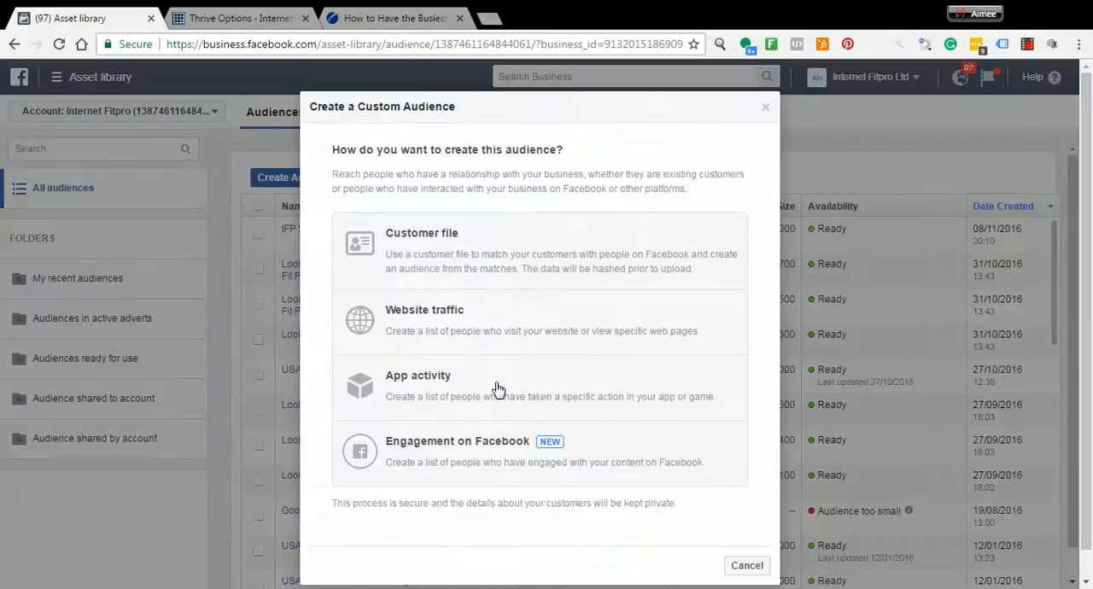
pyautogui.click(434, 322)
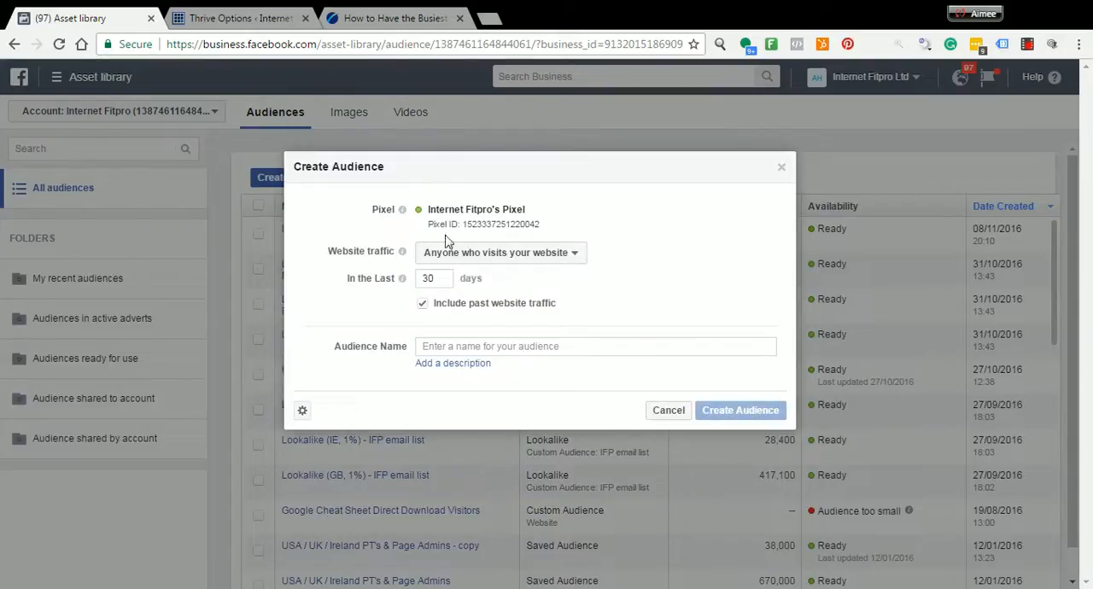
pyautogui.click(578, 253)
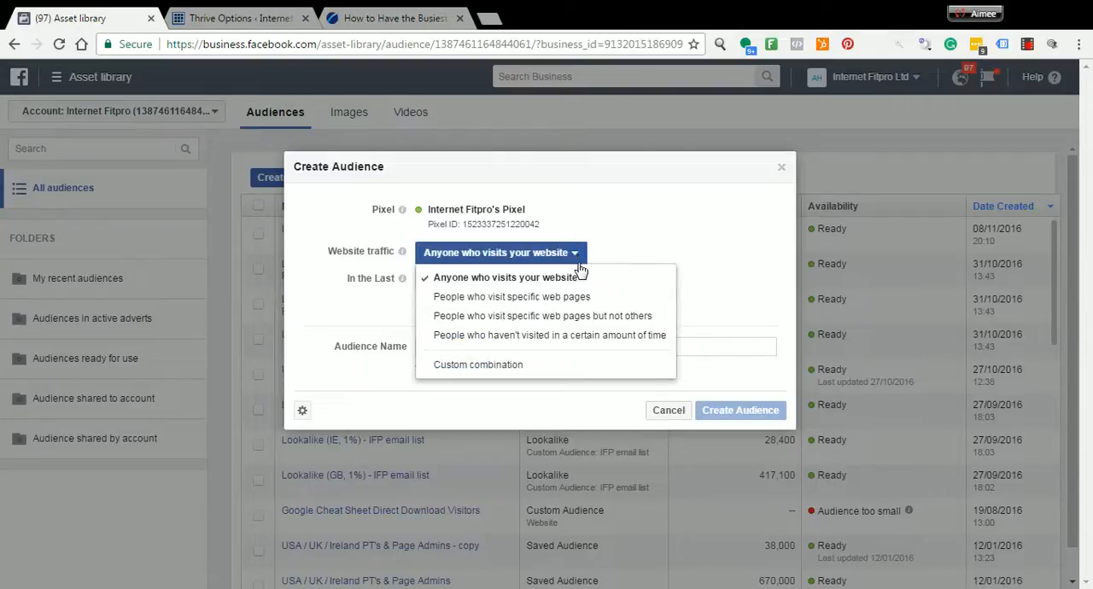
pyautogui.click(588, 297)
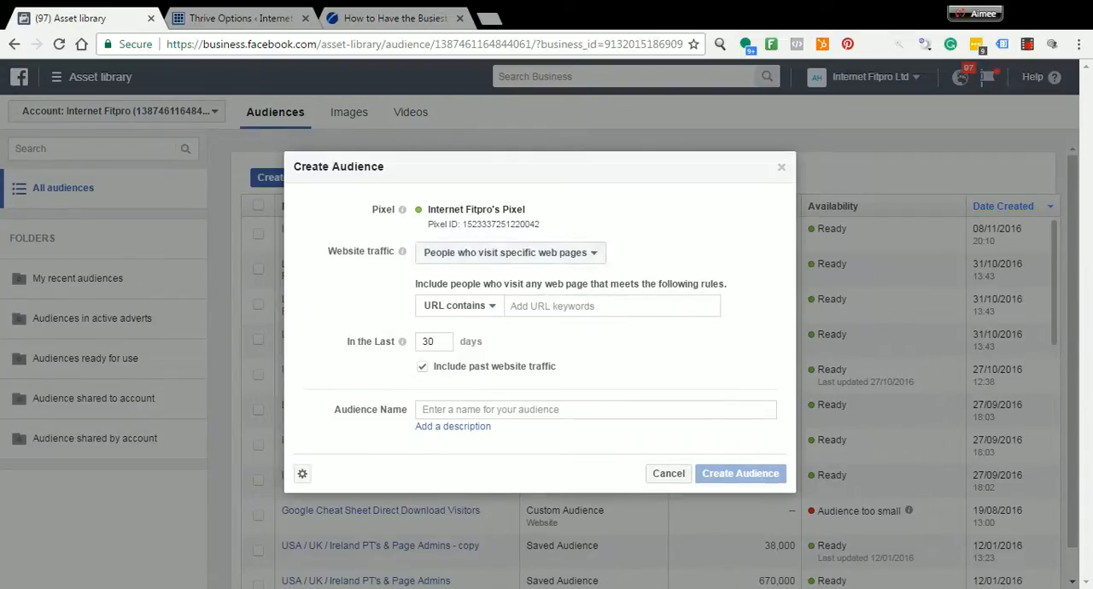
pyautogui.click(513, 305)
pyautogui.hotkey('ctrl', 'v')
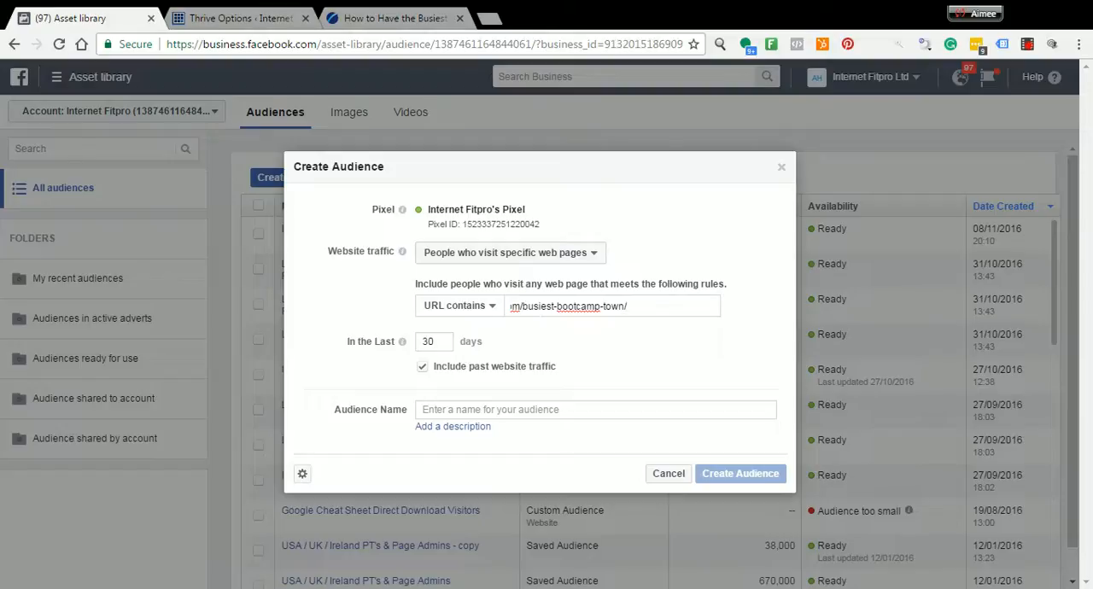
pyautogui.press('Return')
# Create the custom audience with a window of the last 180 days and the name "Busiest Bootcamp Visitors"
pyautogui.doubleClick(427, 361)
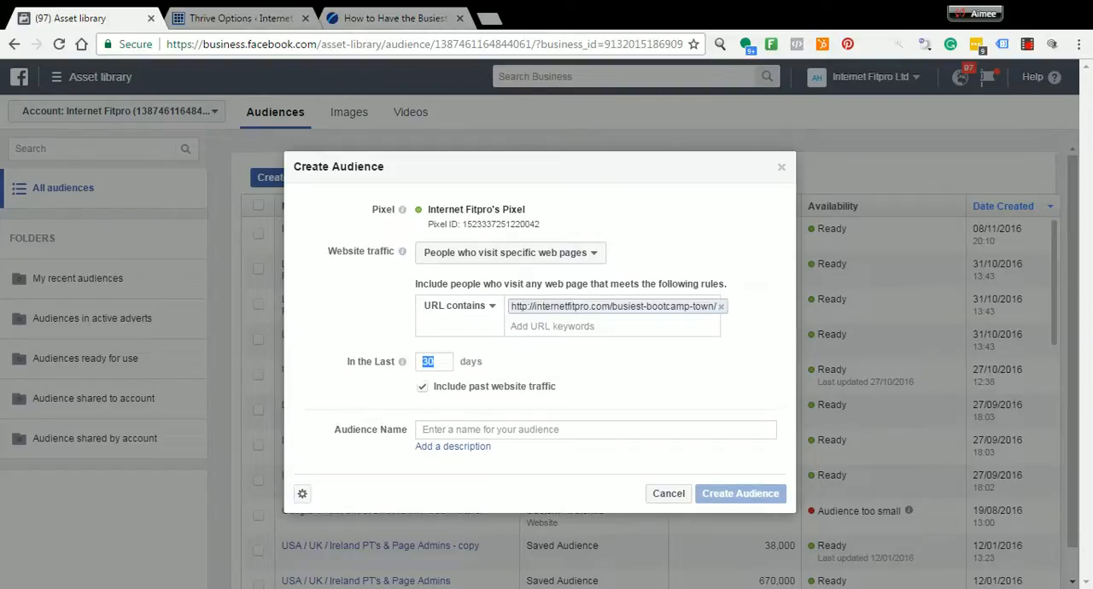
pyautogui.write('180')
pyautogui.click(478, 429)
pyautogui.write('Bui')
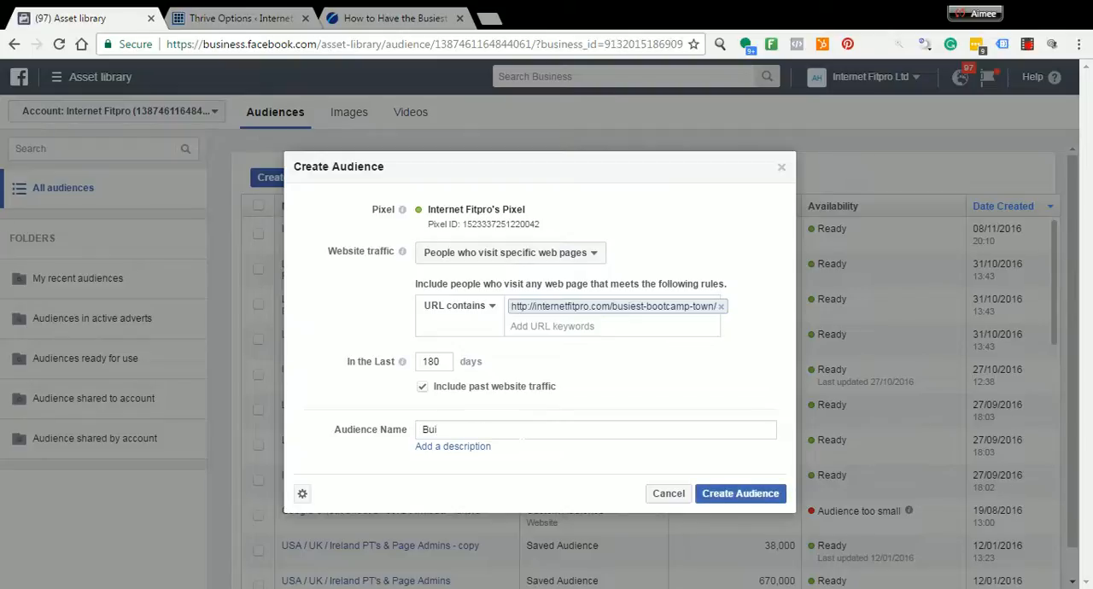
pyautogui.press('BackSpace')
pyautogui.write('siest Bootcamp Vis')
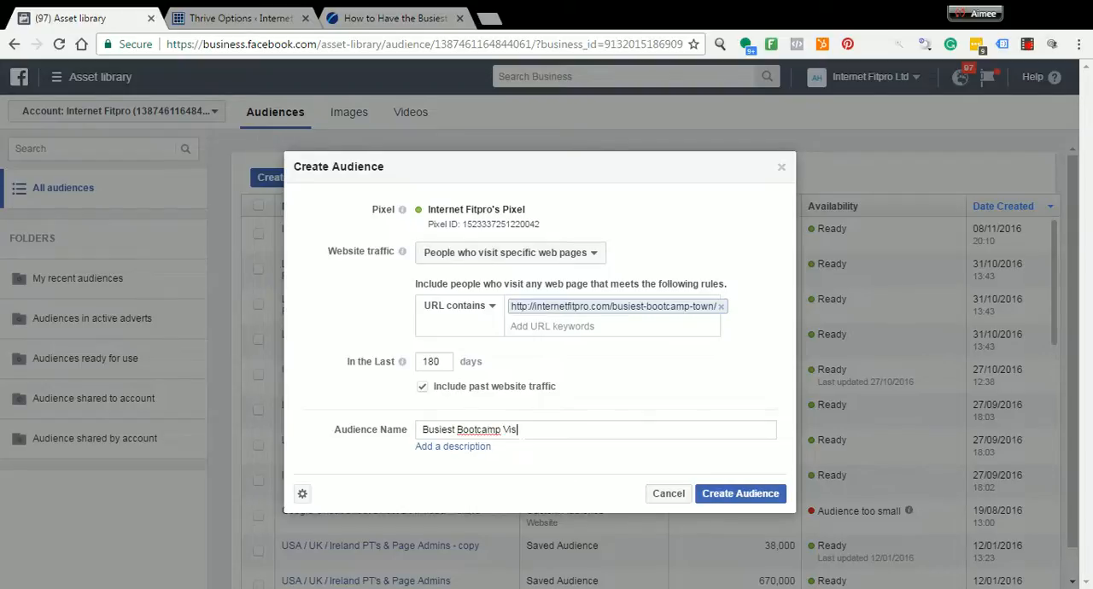
pyautogui.write('otors')
pyautogui.press('BackSpace')
pyautogui.press('BackSpace')
pyautogui.press('BackSpace')
pyautogui.press('BackSpace')
pyautogui.press('BackSpace')
pyautogui.write('itors')
pyautogui.click(743, 495)
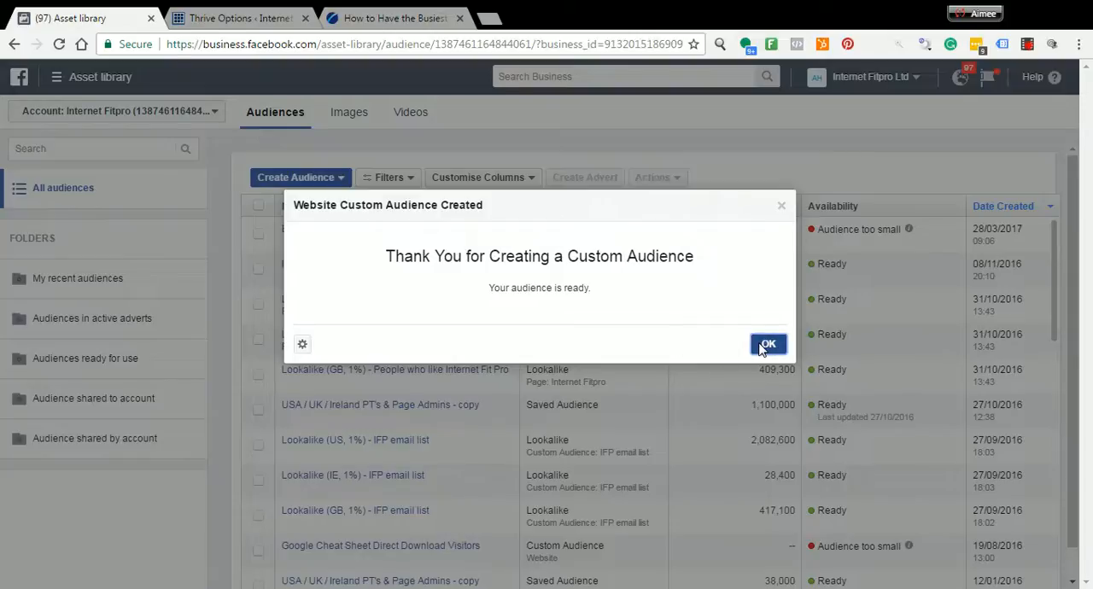
pyautogui.click(768, 344)
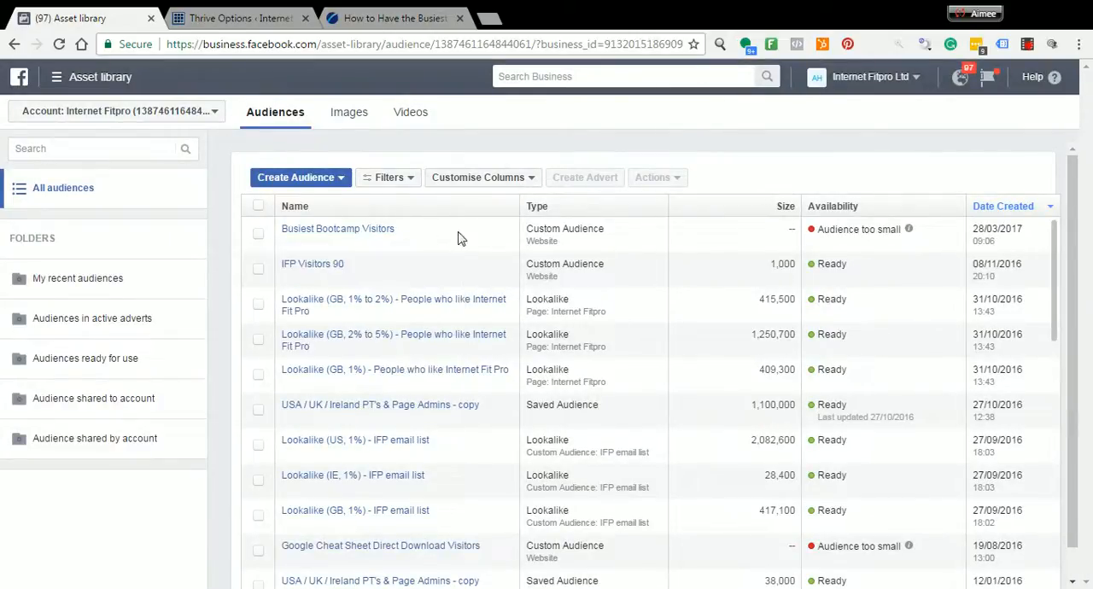
# Return to Adverts Manager and start a new advert campaign with the Traffic objective
pyautogui.moveTo(908, 234)
pyautogui.click(56, 77)
pyautogui.click(83, 196)
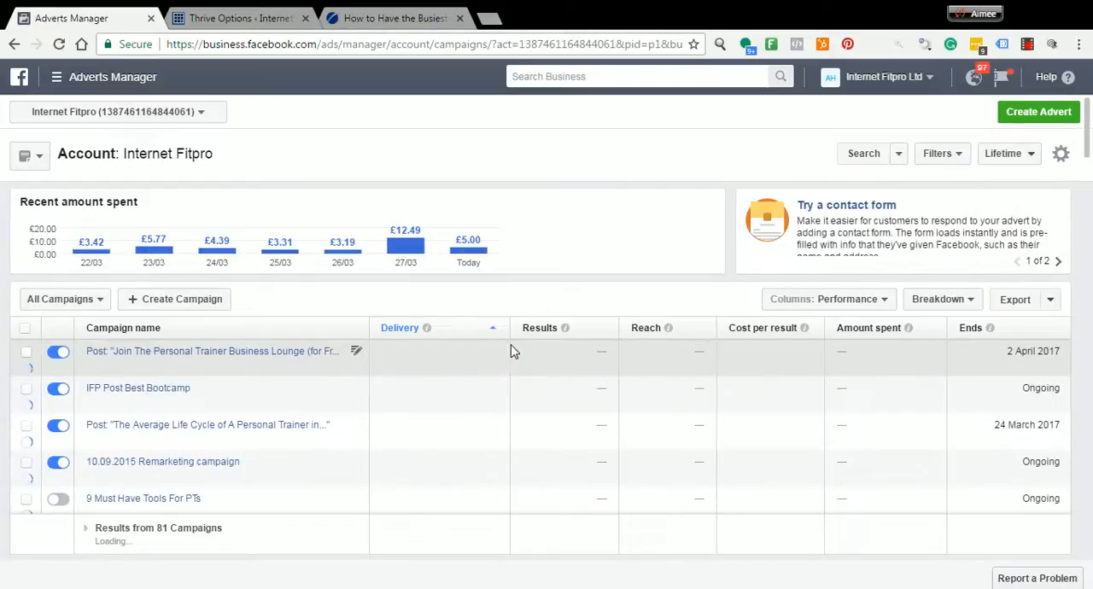
pyautogui.click(1048, 120)
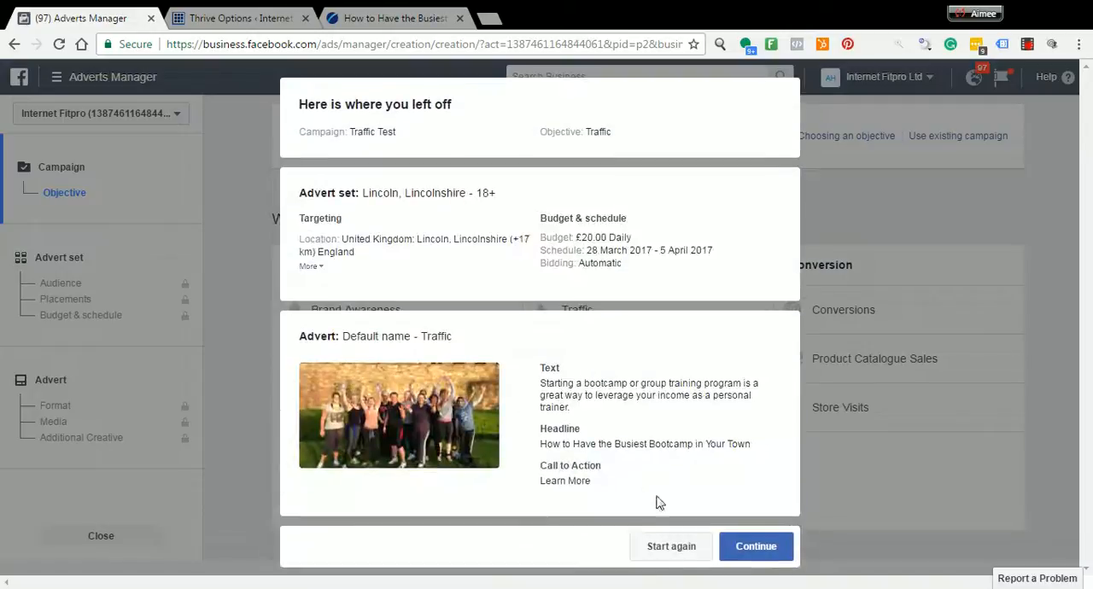
pyautogui.click(686, 547)
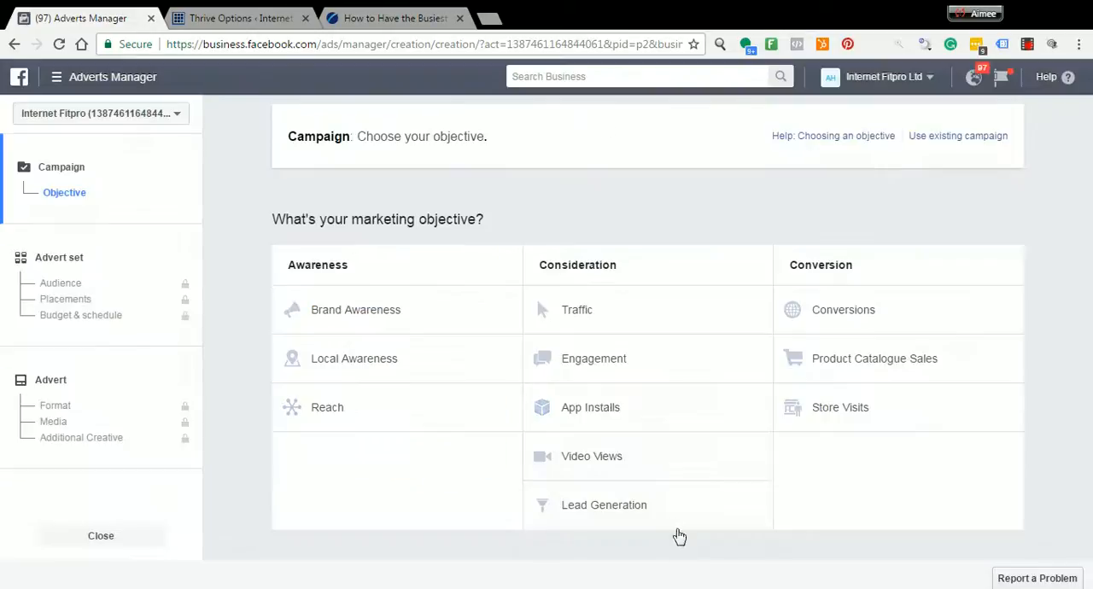
pyautogui.click(596, 318)
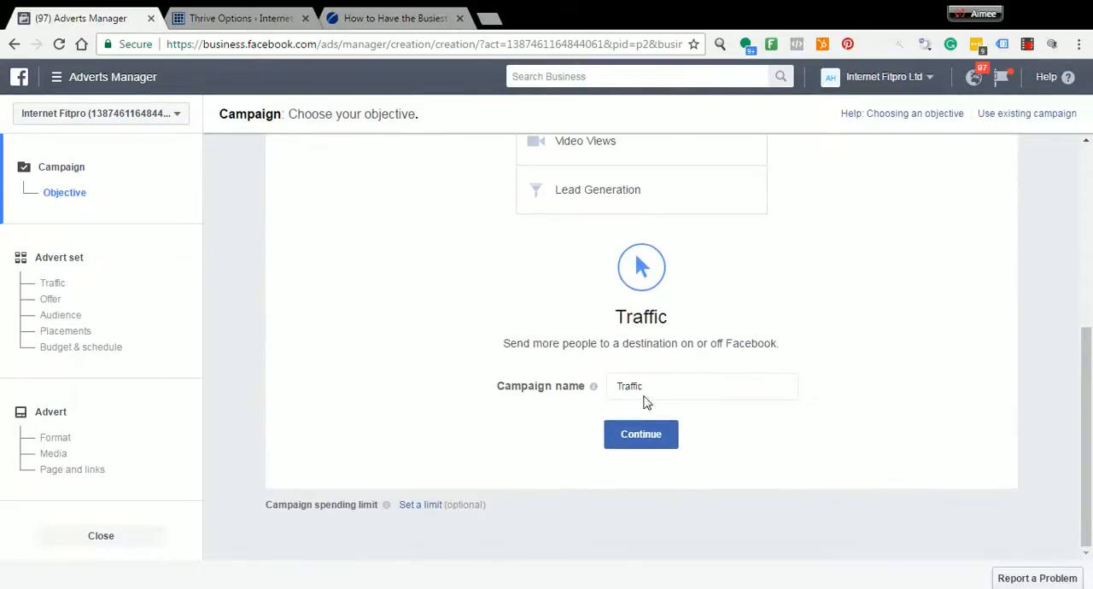
# Name the campaign "Traffic Remarketing" and continue to the advert set
pyautogui.click(657, 386)
pyautogui.write('Remar')
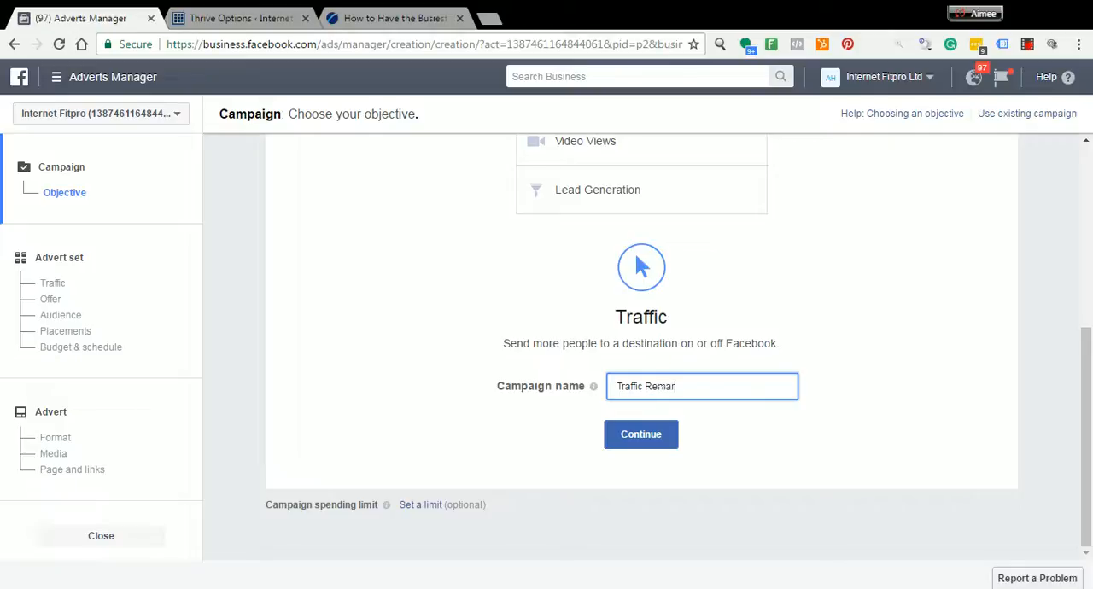
pyautogui.press('BackSpace')
pyautogui.write('arketing')
pyautogui.moveTo(672, 386); pyautogui.dragTo(678, 386)
pyautogui.press('BackSpace')
pyautogui.click(641, 434)
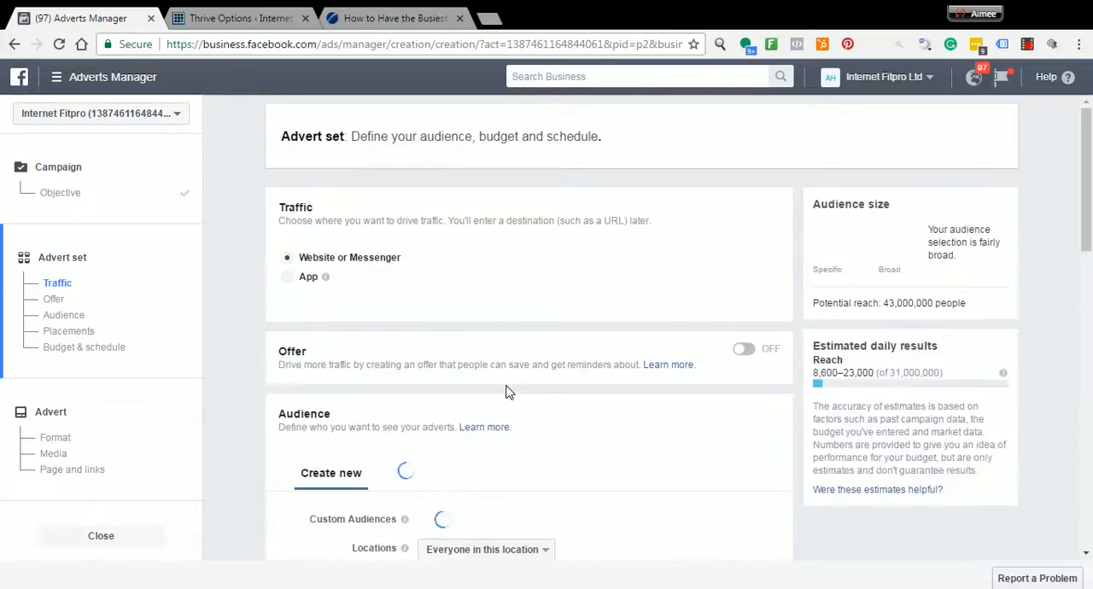
# Target the advert set at the "Busiest Bootcamp Visitors" custom audience
pyautogui.scroll(-5, 506, 392)
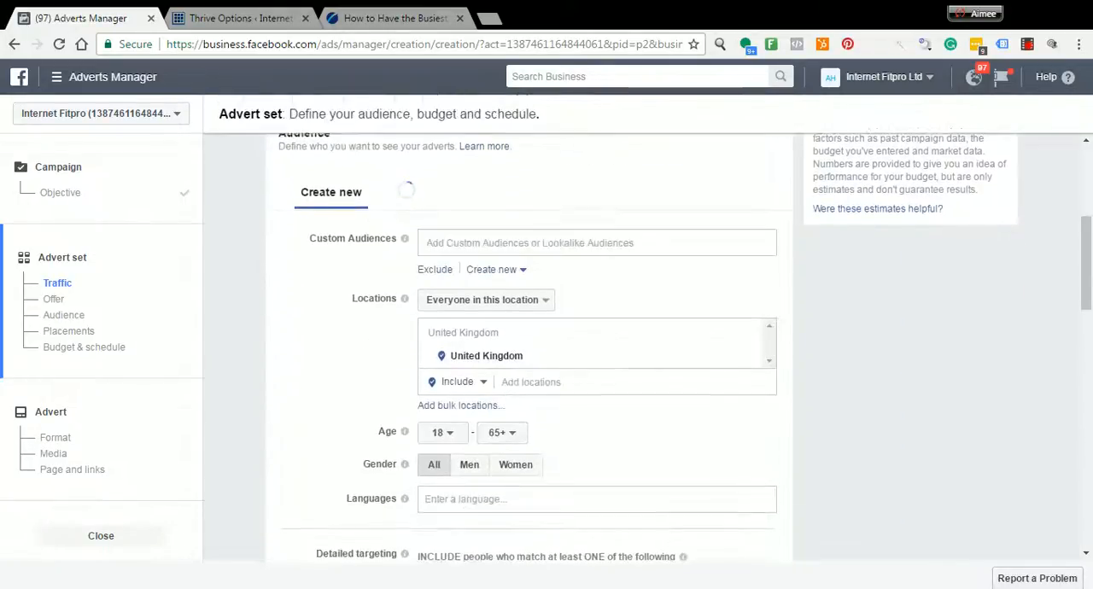
pyautogui.scroll(-1, 453, 263)
pyautogui.scroll(2, 378, 317)
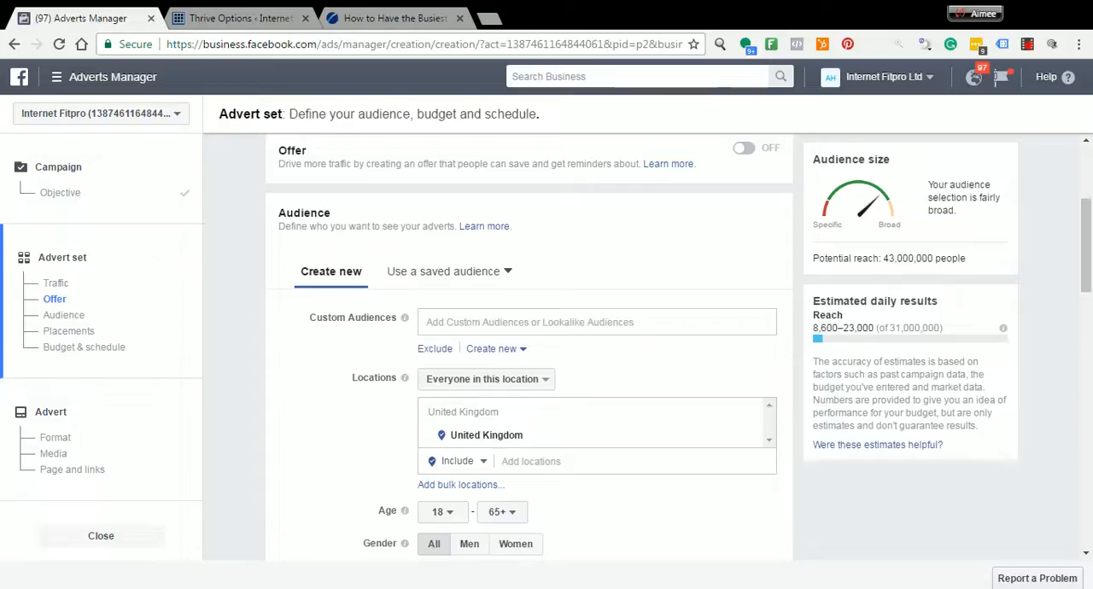
pyautogui.click(503, 322)
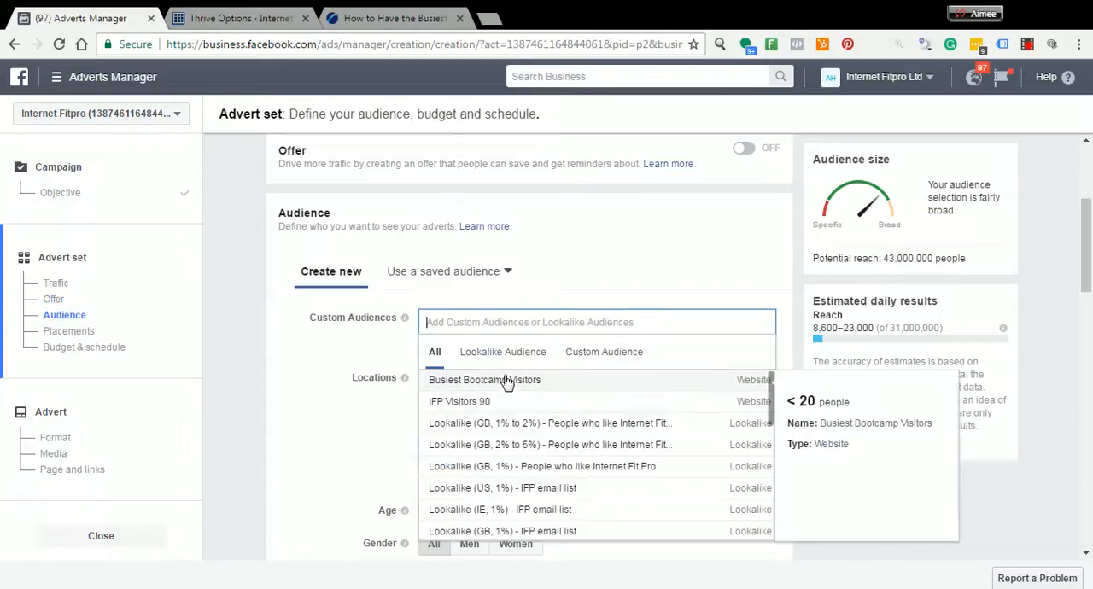
pyautogui.click(506, 384)
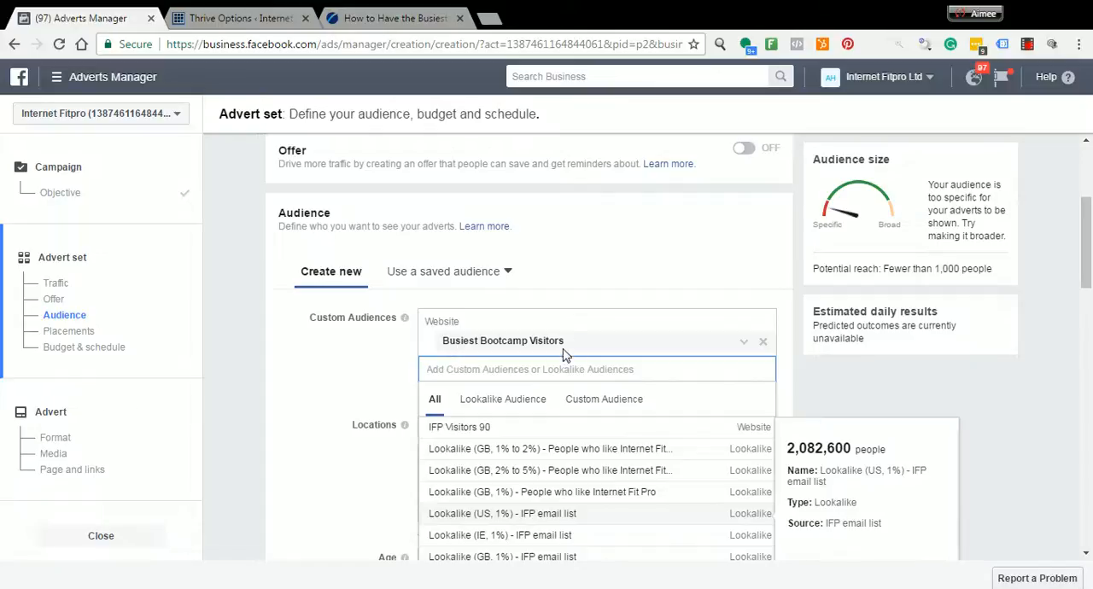
pyautogui.click(386, 354)
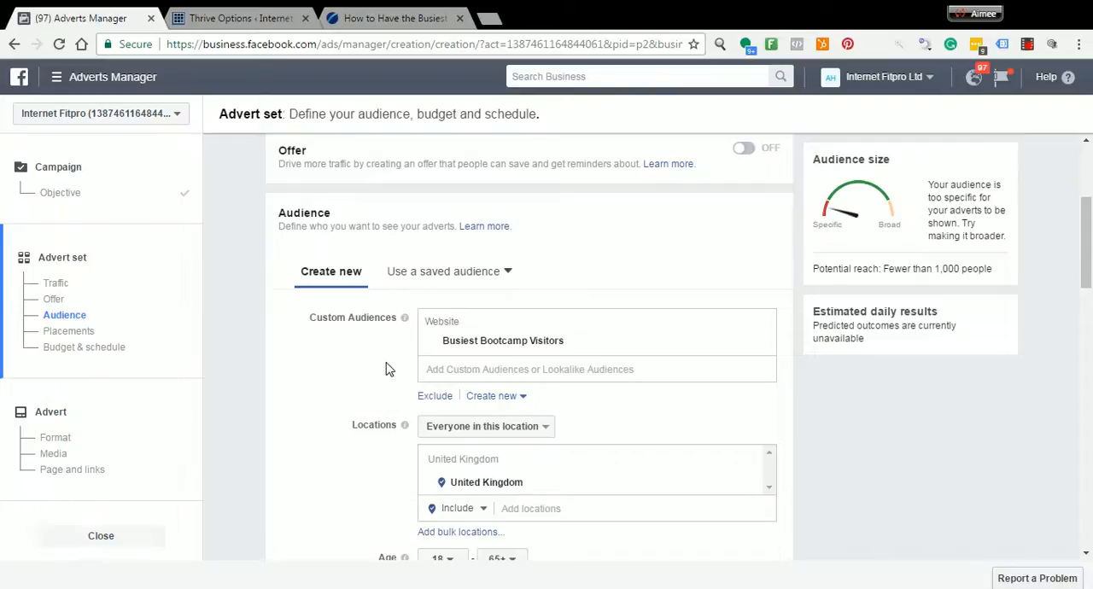
pyautogui.scroll(-1, 385, 367)
pyautogui.scroll(-1, 386, 367)
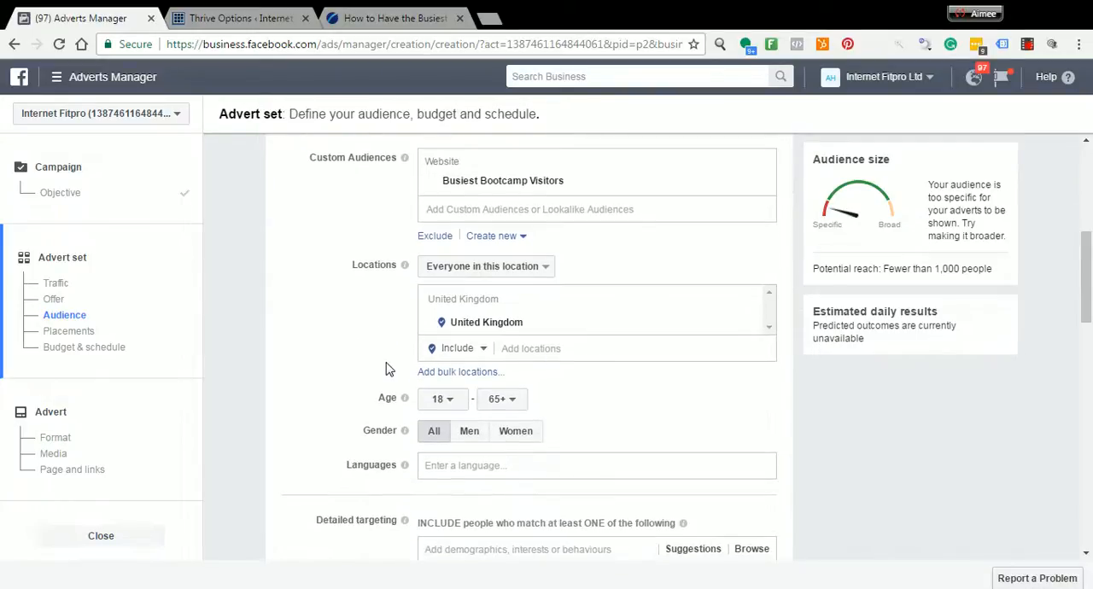